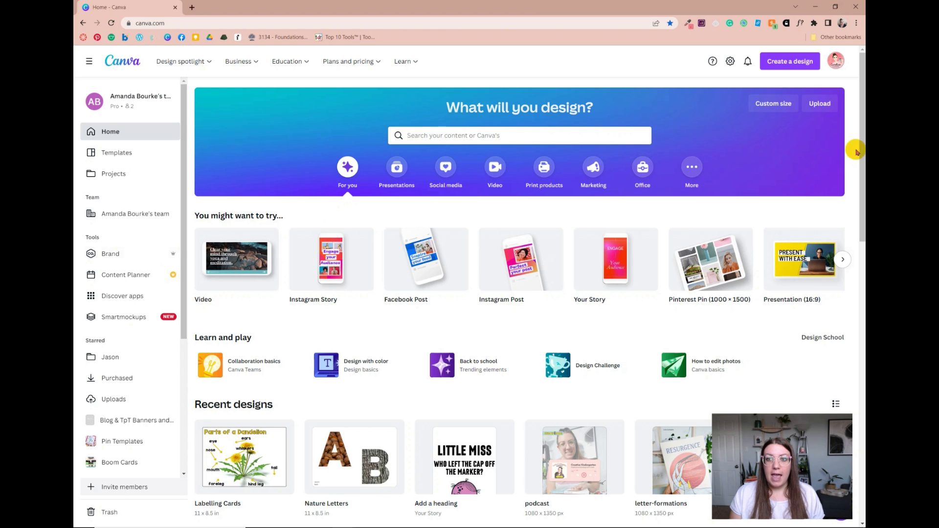
# Step: Create a new custom-size design 11 in wide and 8.5 in high
pyautogui.moveTo(860, 149); pyautogui.dragTo(861, 213)
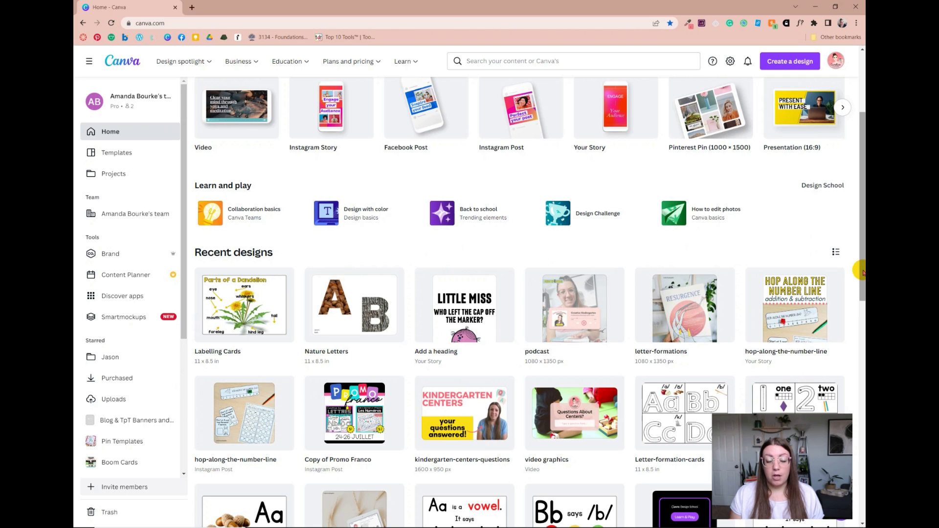
pyautogui.moveTo(863, 273); pyautogui.dragTo(861, 209)
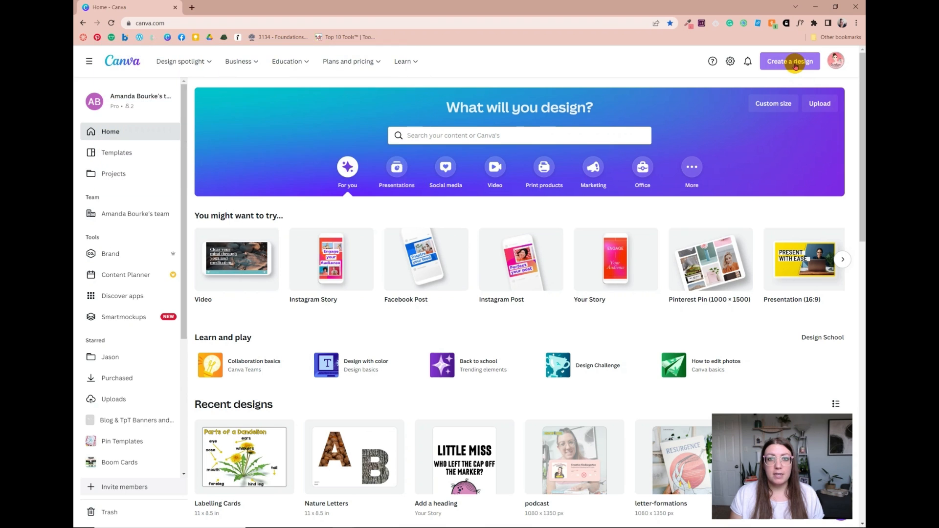
pyautogui.click(795, 66)
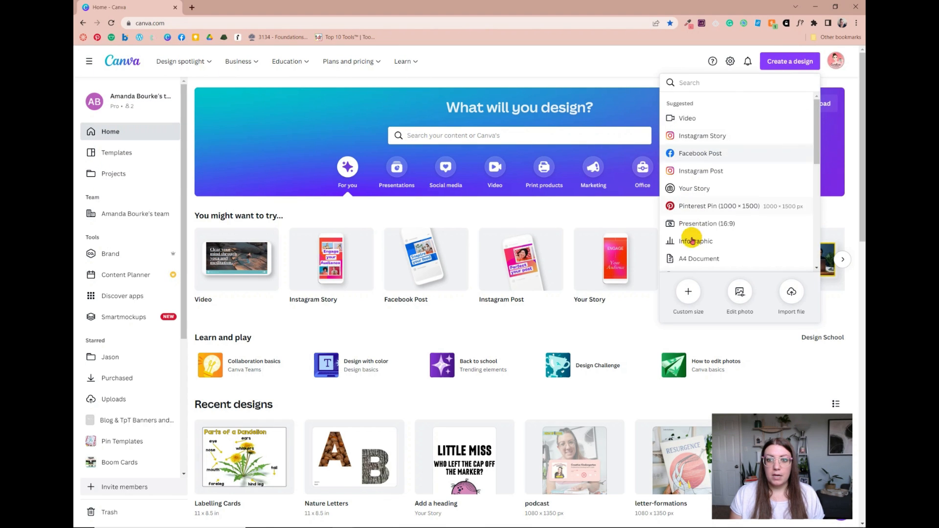
pyautogui.click(688, 293)
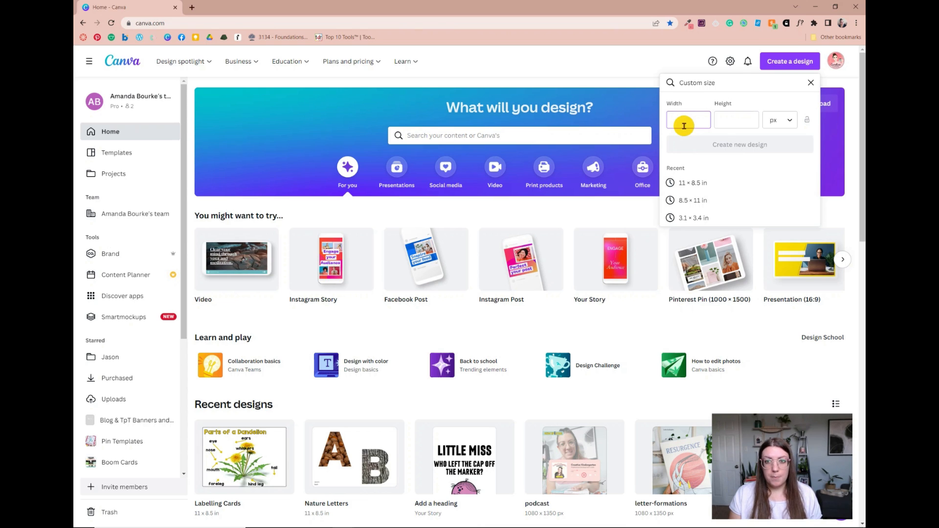
pyautogui.write('11')
pyautogui.click(781, 121)
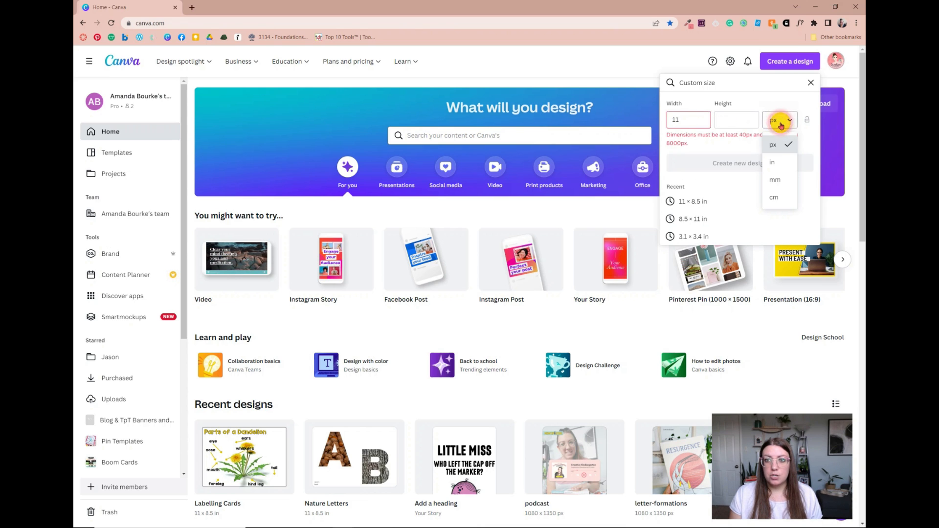
pyautogui.click(782, 160)
pyautogui.click(681, 119)
pyautogui.click(728, 120)
pyautogui.write('8.5')
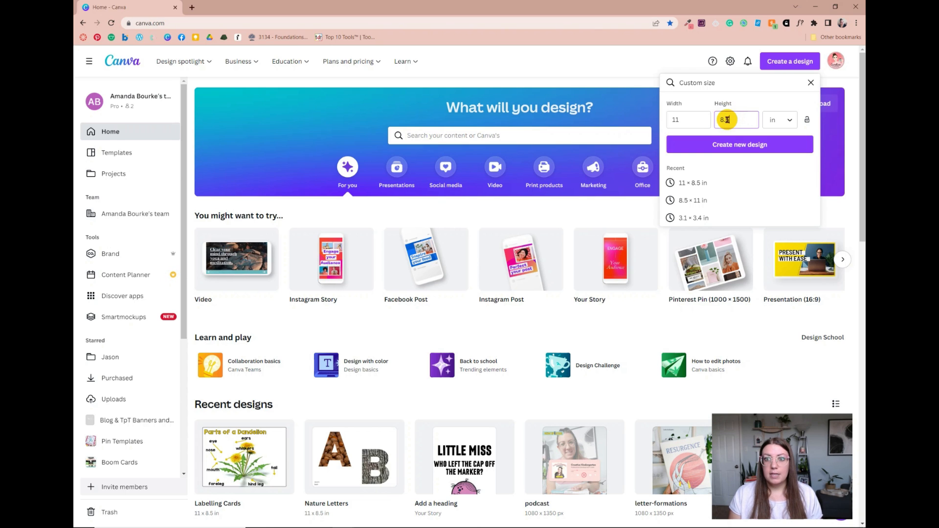
pyautogui.click(728, 146)
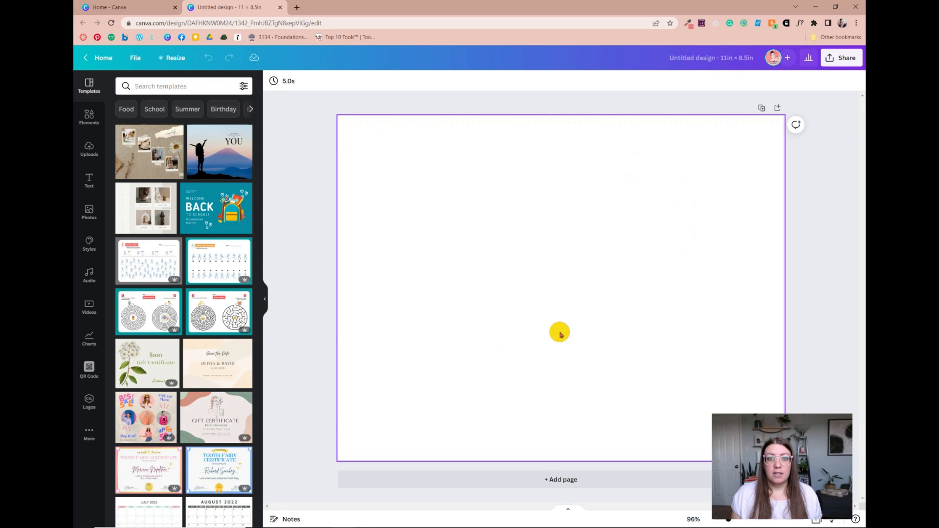
# Step: Rename the new design "youtube video design"
pyautogui.click(692, 62)
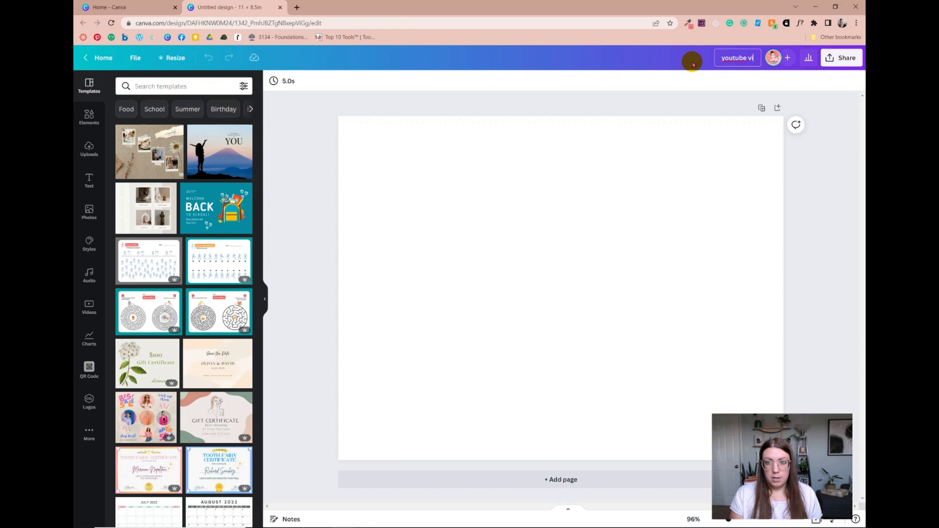
pyautogui.write('youtube video design')
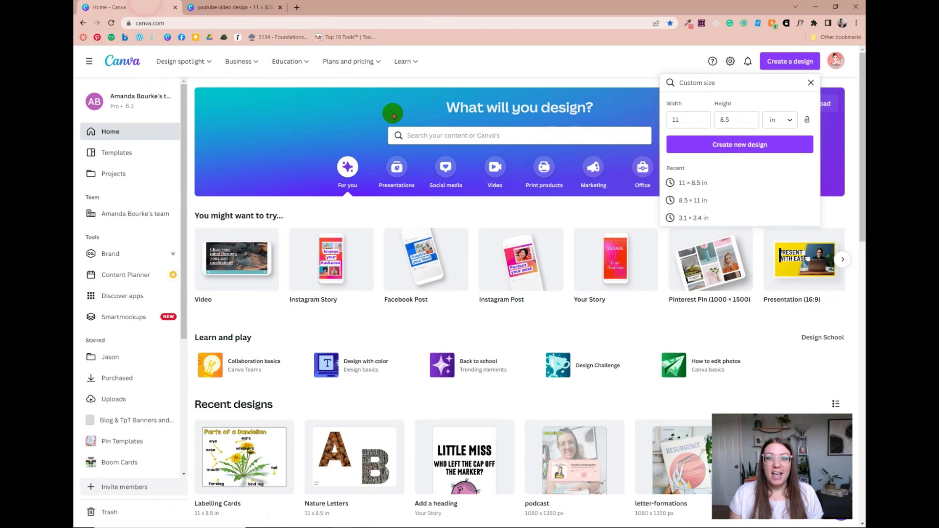
# Step: Look at the content search on the Canva home page and return to the blank design
pyautogui.click(142, 7)
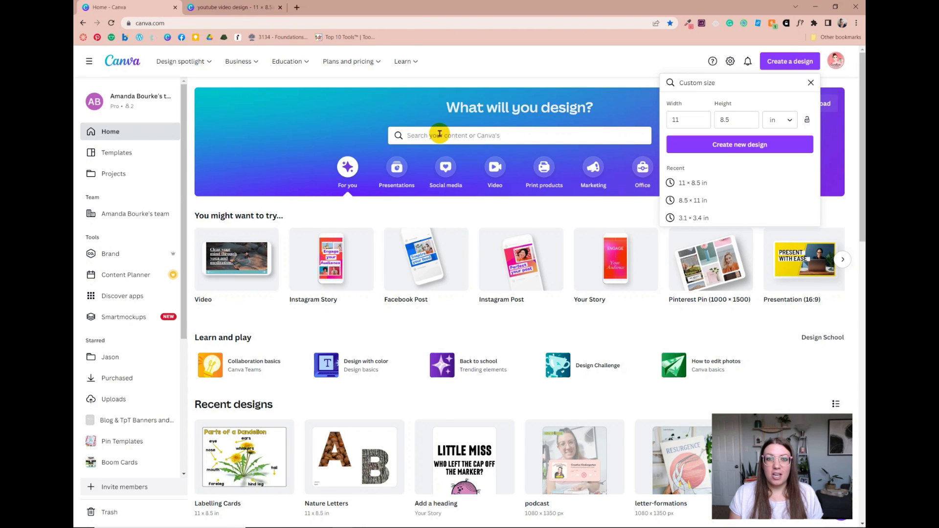
pyautogui.click(440, 134)
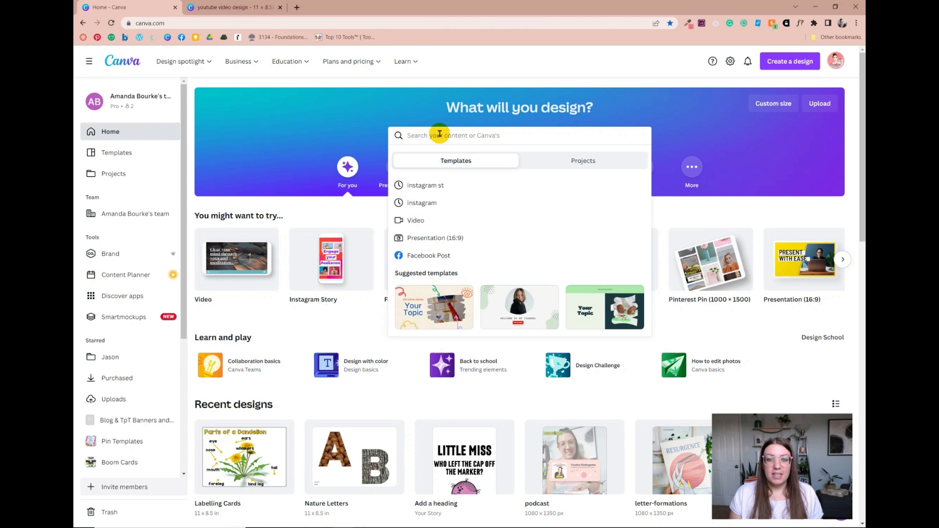
pyautogui.click(220, 7)
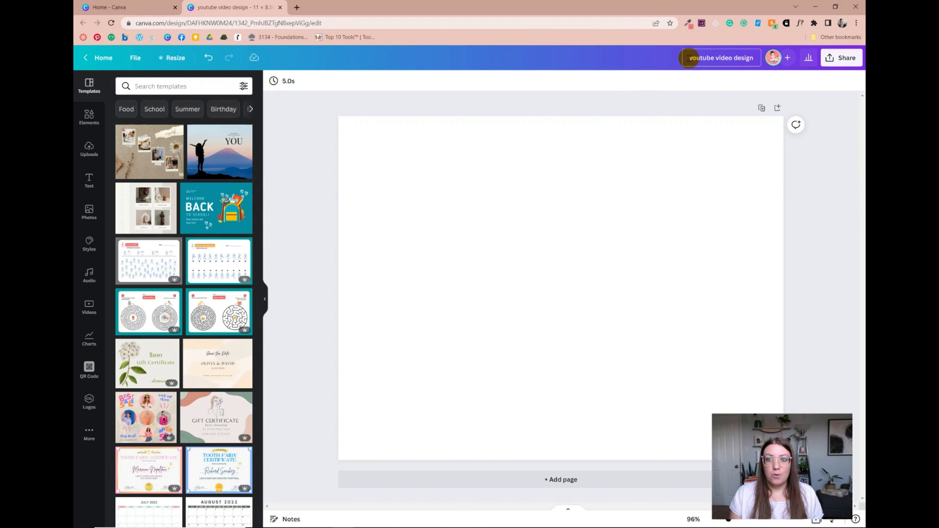
pyautogui.click(685, 56)
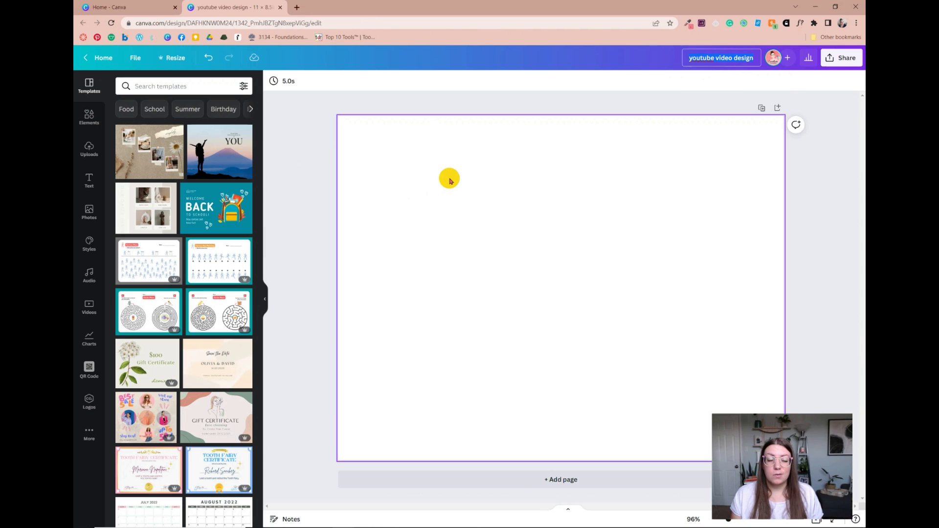
pyautogui.click(287, 171)
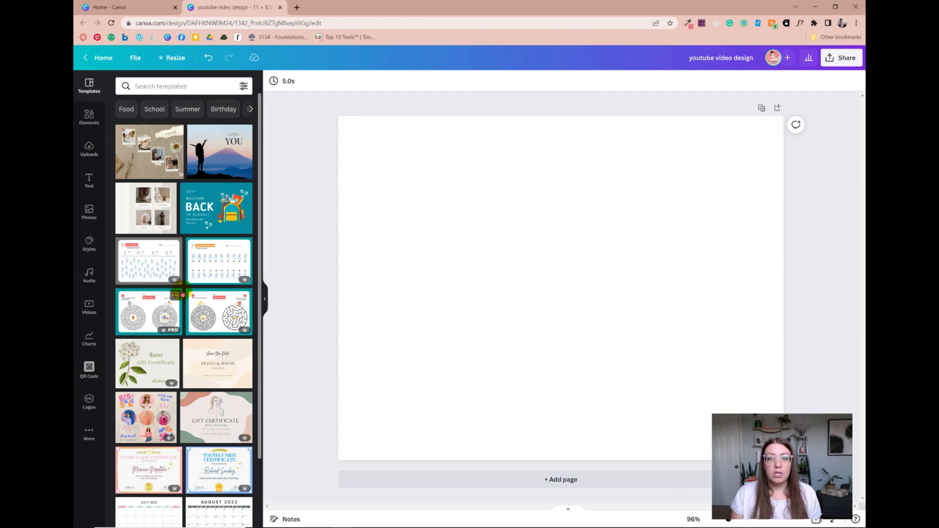
pyautogui.click(348, 250)
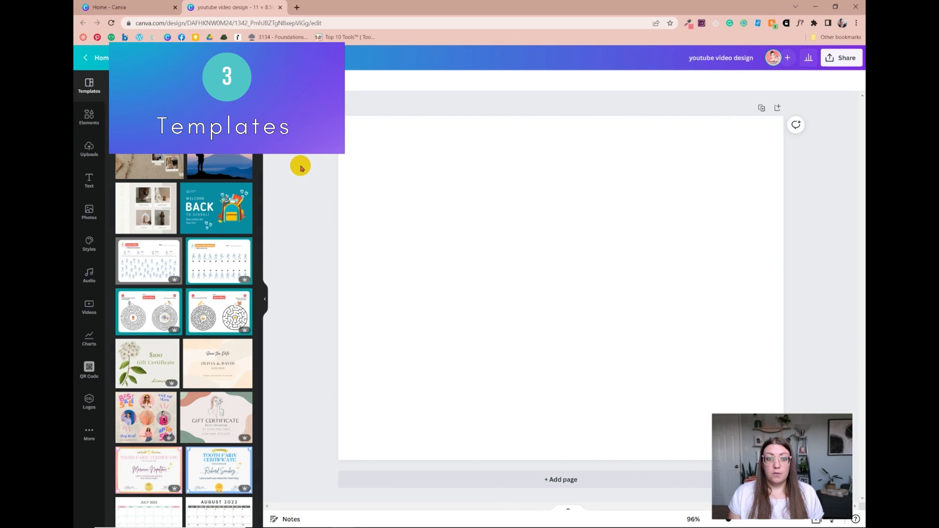
# Step: Search the templates for "calendar" and apply the undated "Month, 20XX" calendar with a notes box, replacing the July 2022 one tried first
pyautogui.click(172, 87)
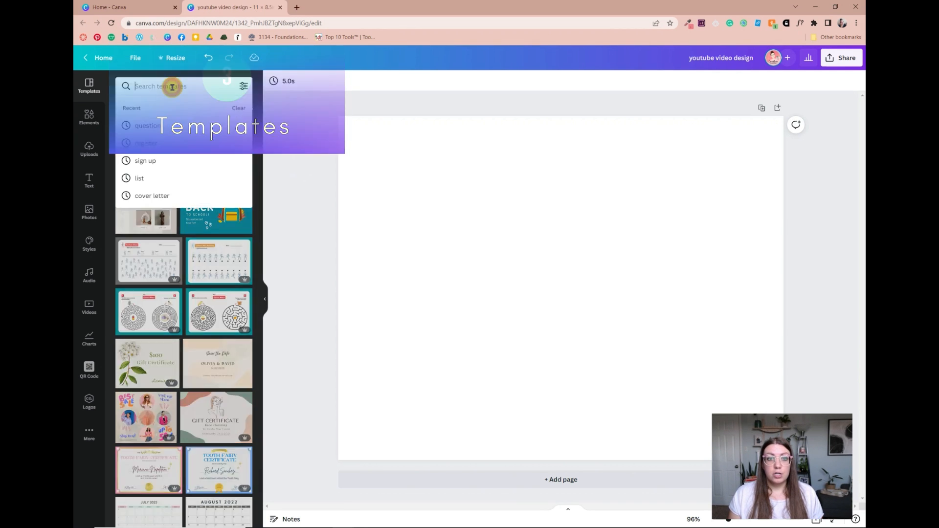
pyautogui.write('calendar')
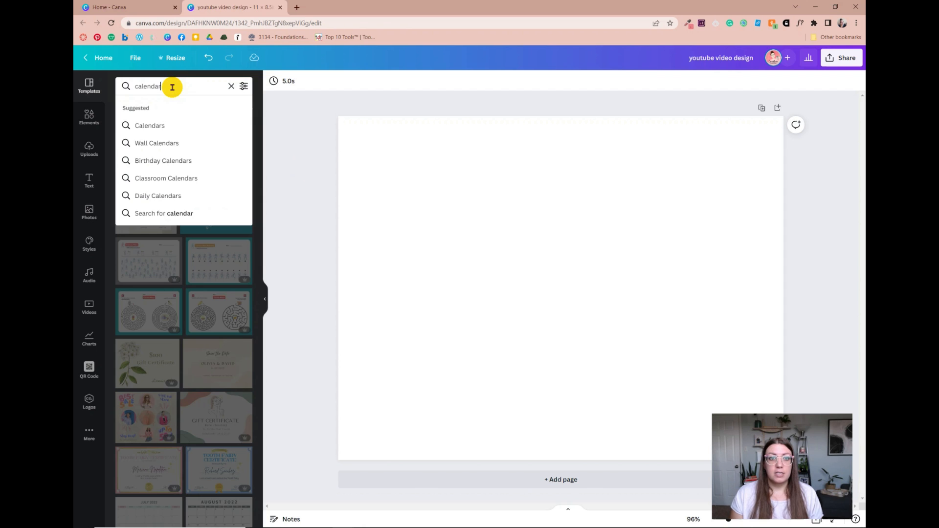
pyautogui.press('Return')
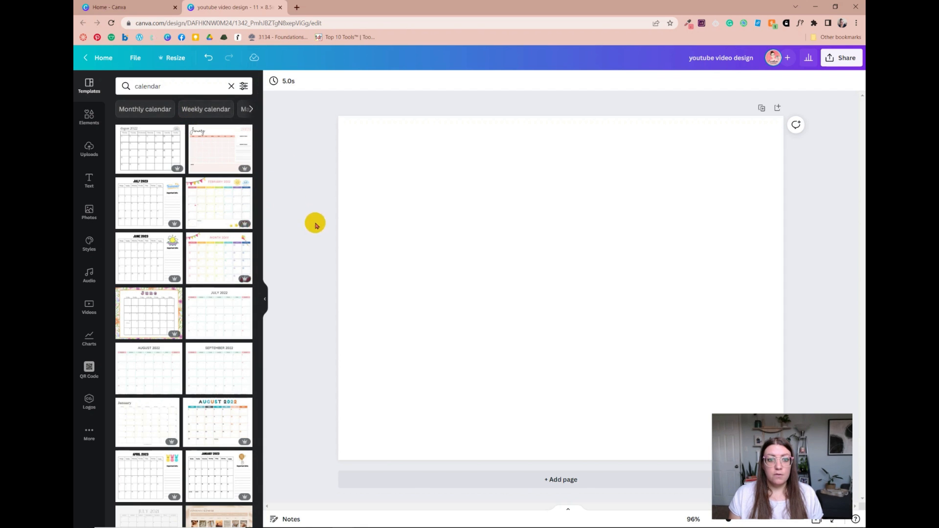
pyautogui.click(226, 309)
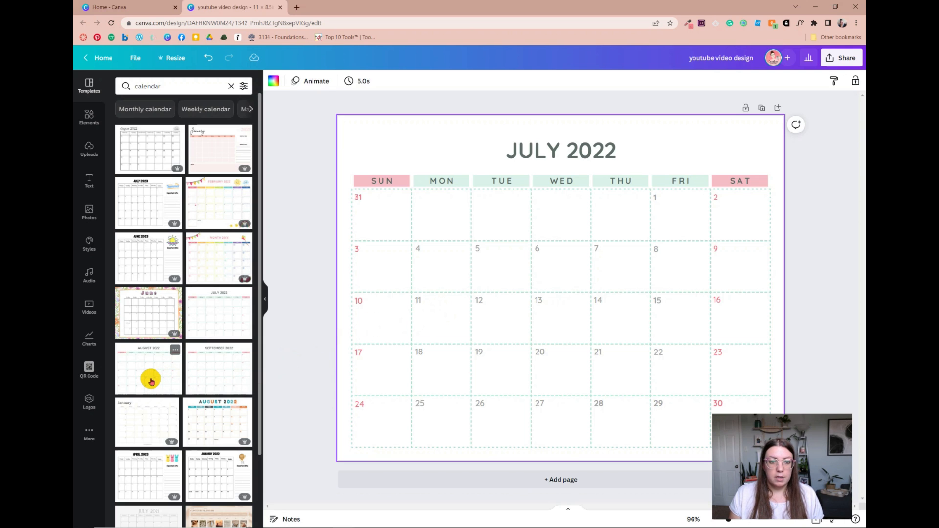
pyautogui.scroll(-5, 151, 381)
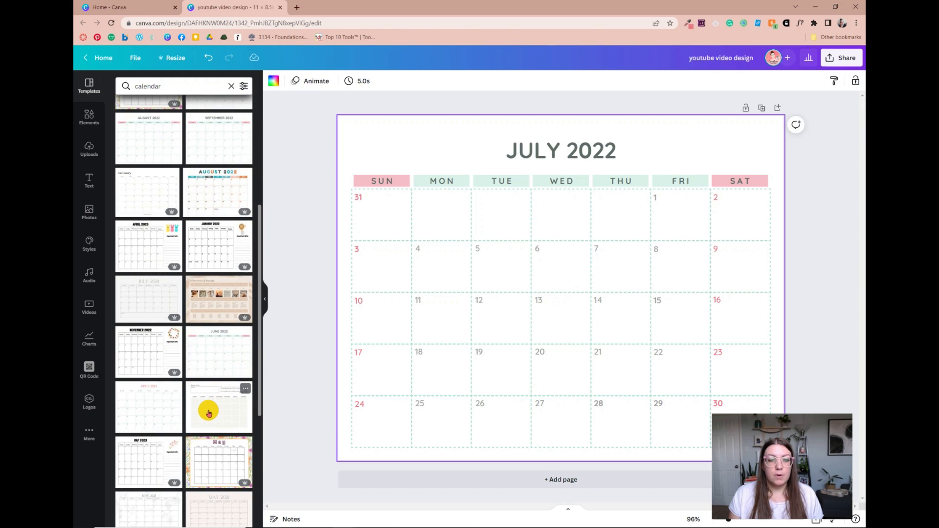
pyautogui.click(209, 413)
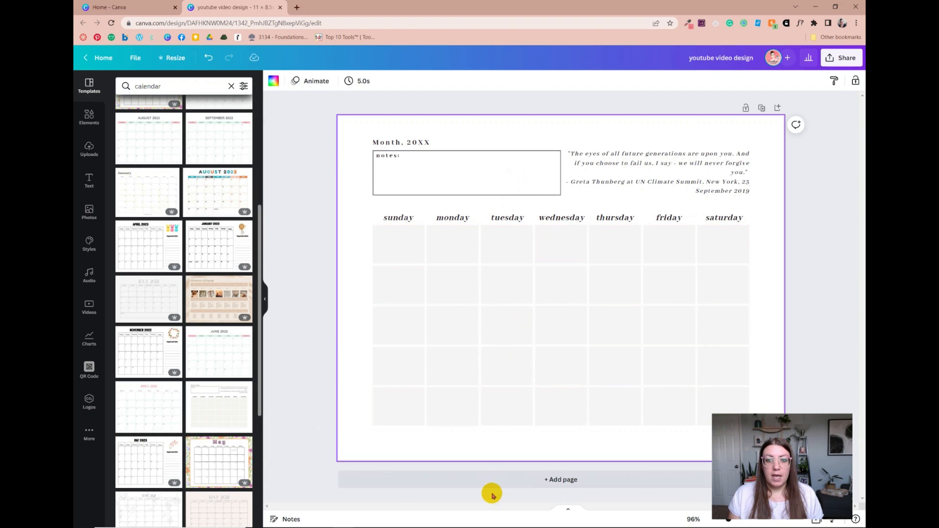
# Step: Add a second page with the April 2022 calendar template and a blank third page
pyautogui.click(559, 482)
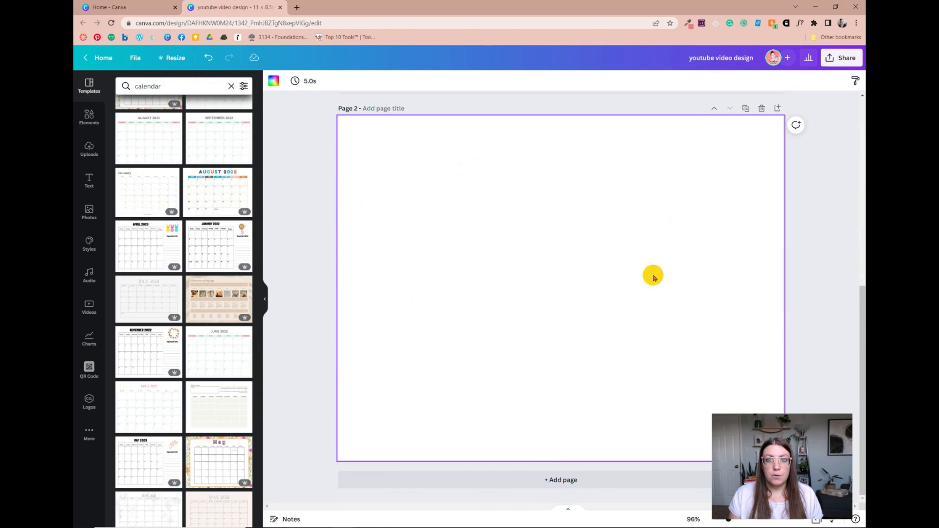
pyautogui.click(163, 417)
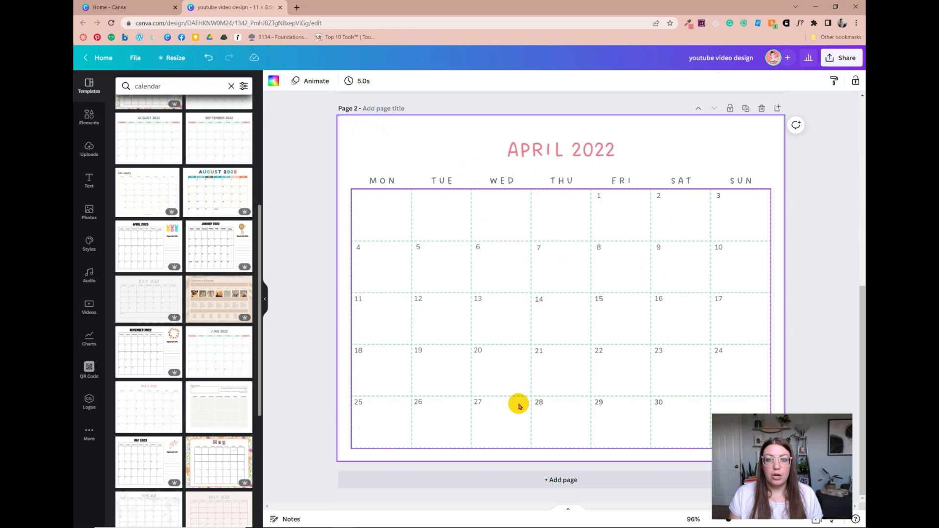
pyautogui.click(560, 480)
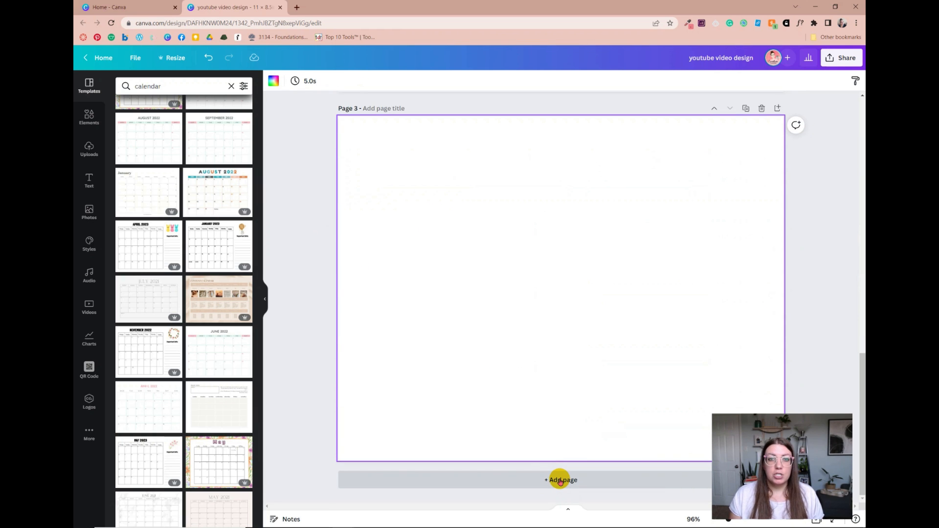
# Step: Replace the month heading on the first page's calendar with "July, 2022"
pyautogui.scroll(15, 560, 481)
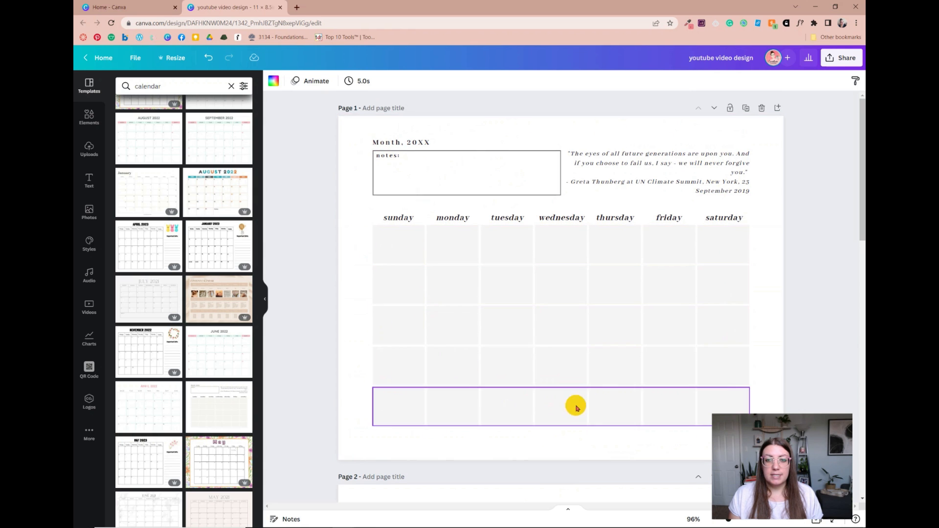
pyautogui.click(414, 143)
pyautogui.click(414, 142)
pyautogui.write('July, 2022')
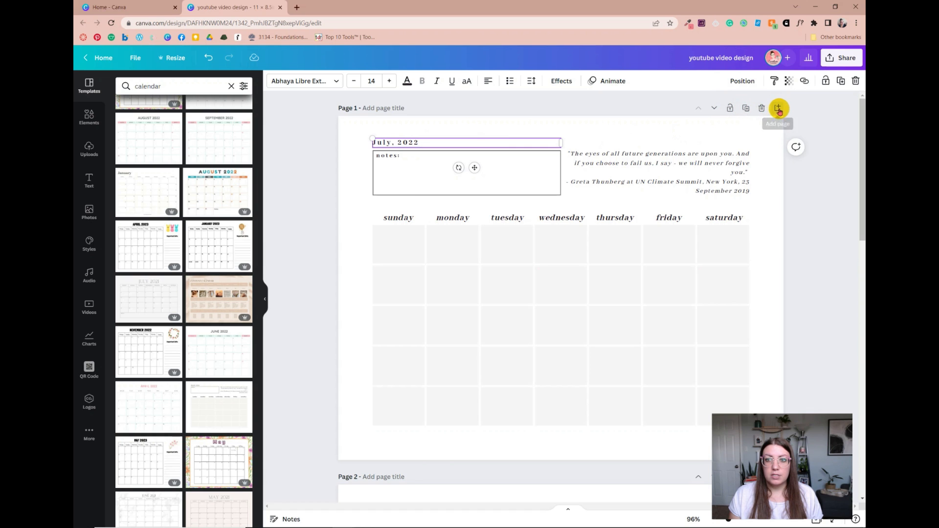
# Step: Duplicate the July calendar page and change the copy's heading to "August, 2022"
pyautogui.click(746, 109)
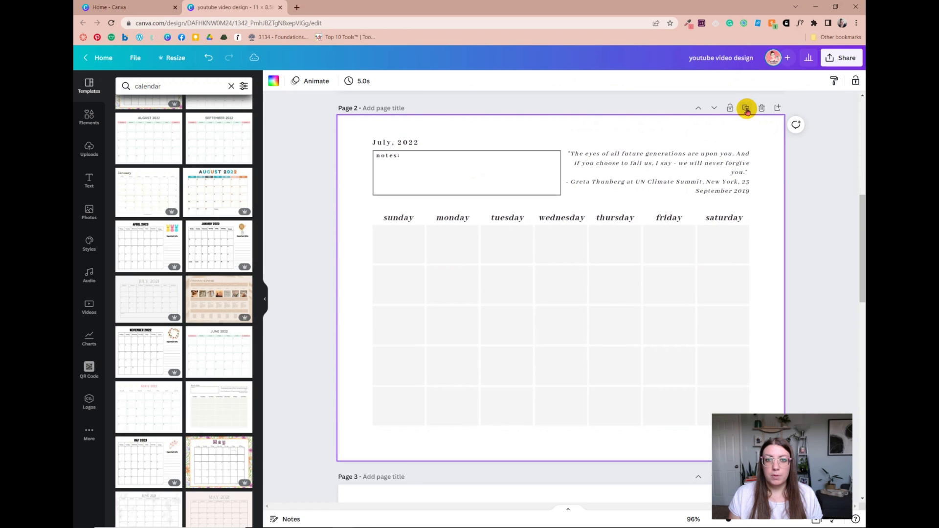
pyautogui.click(390, 143)
pyautogui.doubleClick(387, 142)
pyautogui.write('August')
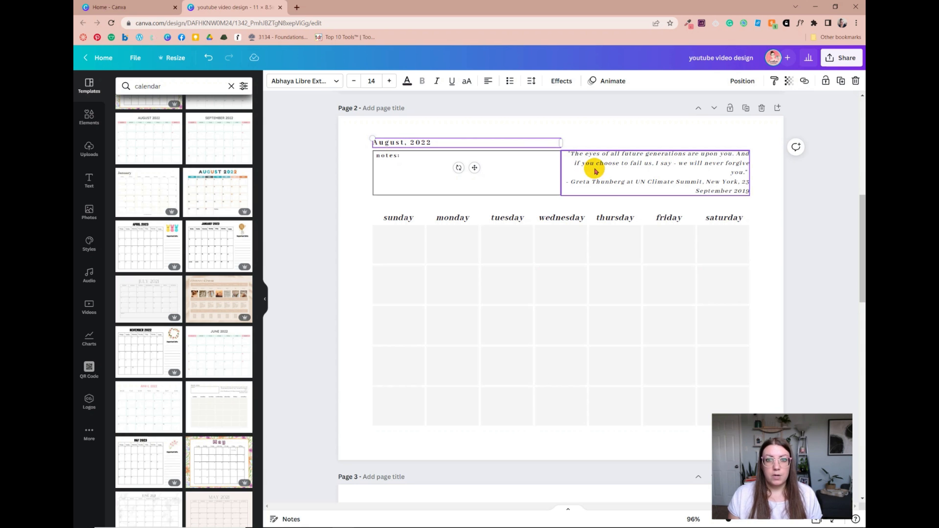
# Step: Delete the April 2022 calendar page and the blank page after it
pyautogui.scroll(5, 851, 196)
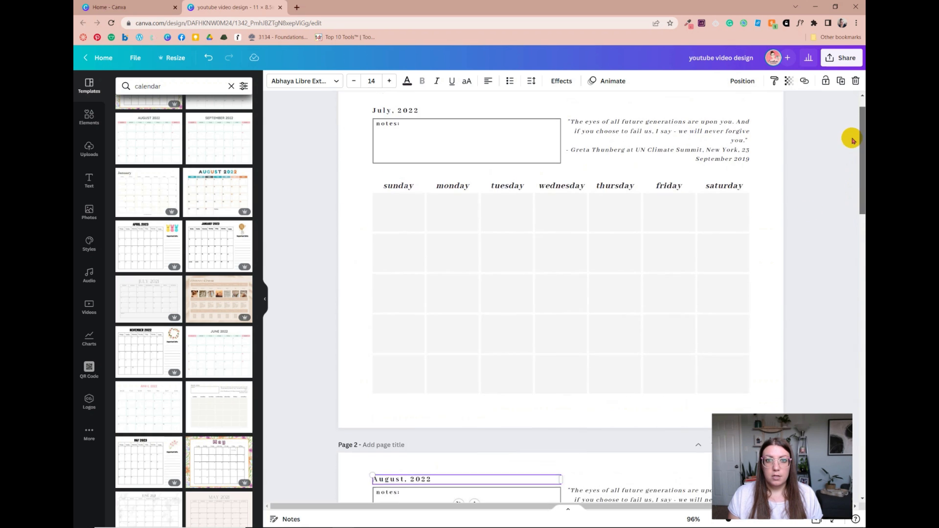
pyautogui.scroll(-3, 850, 210)
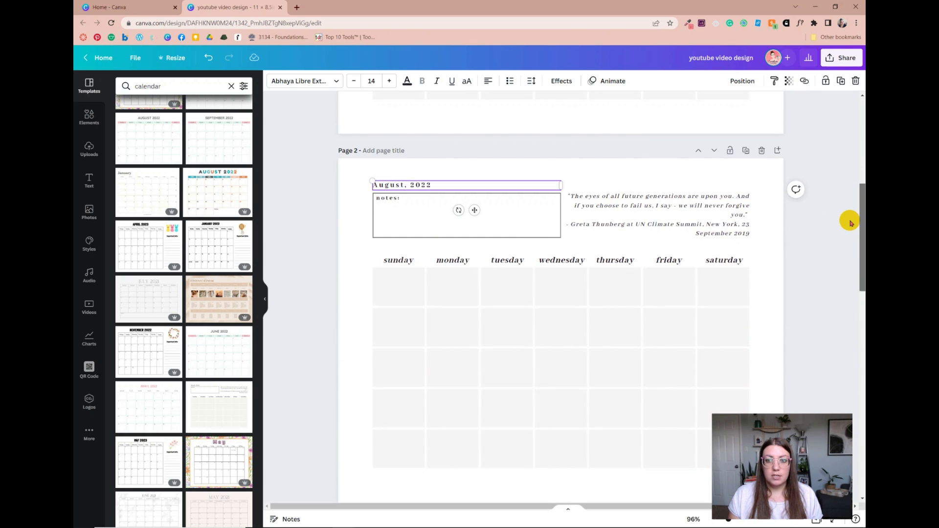
pyautogui.moveTo(853, 225); pyautogui.dragTo(861, 330)
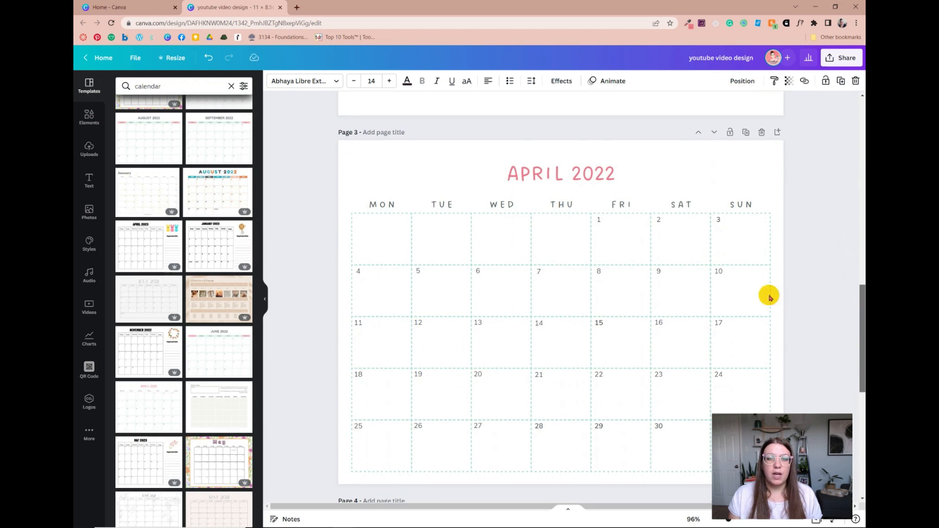
pyautogui.click(457, 176)
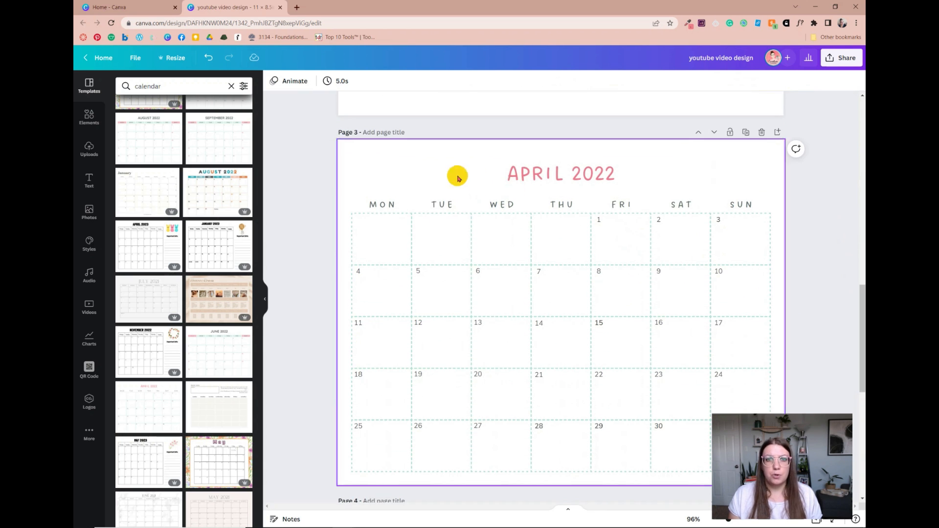
pyautogui.click(761, 133)
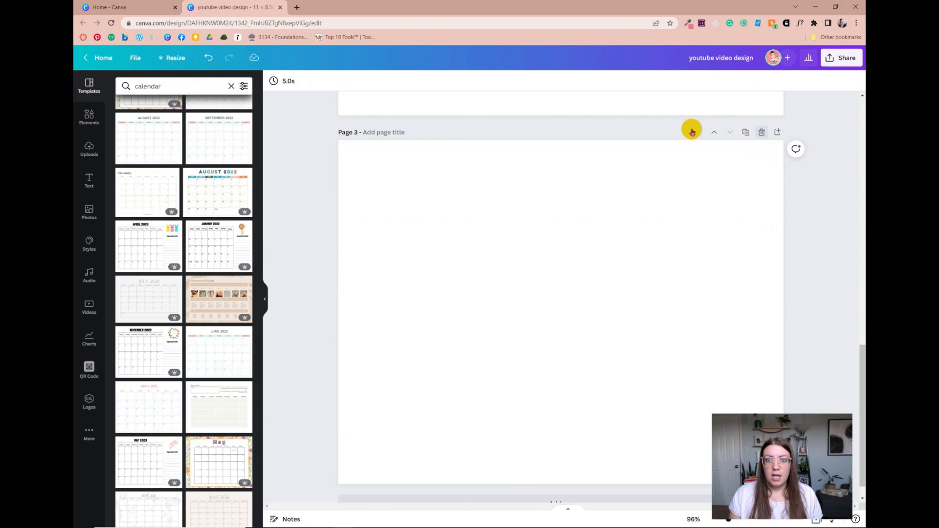
pyautogui.click(762, 133)
# Step: Return to the first page and show all pages of the design as thumbnails in a grid
pyautogui.moveTo(862, 314); pyautogui.dragTo(855, 109)
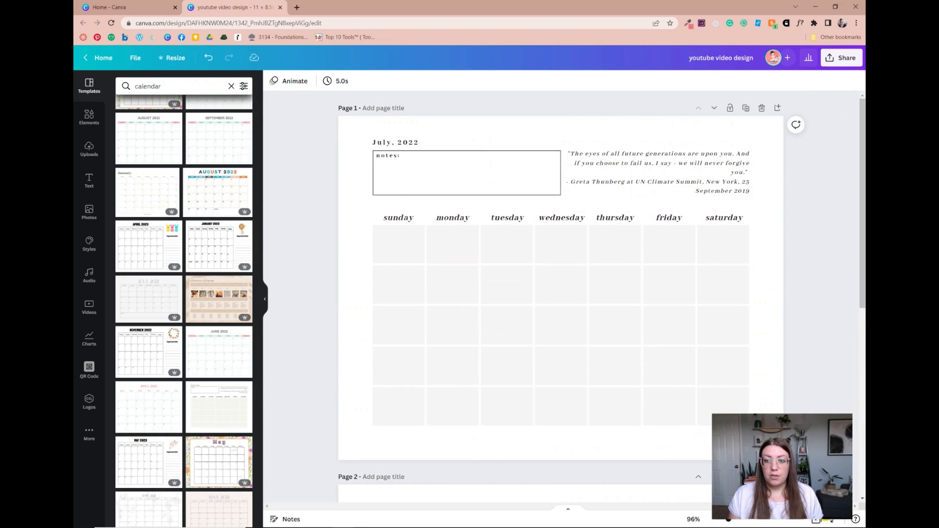
pyautogui.click(818, 521)
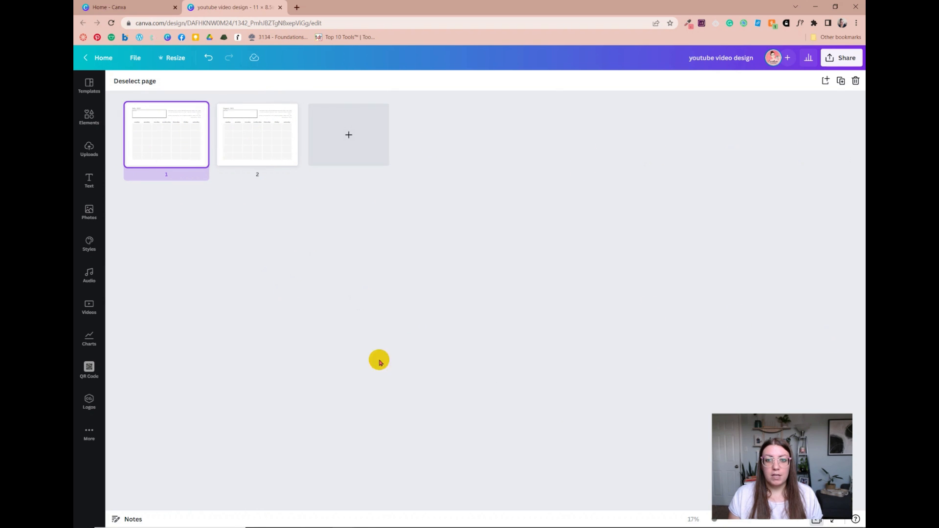
# Step: Open the August page from the page grid and look over both calendar pages
pyautogui.doubleClick(292, 149)
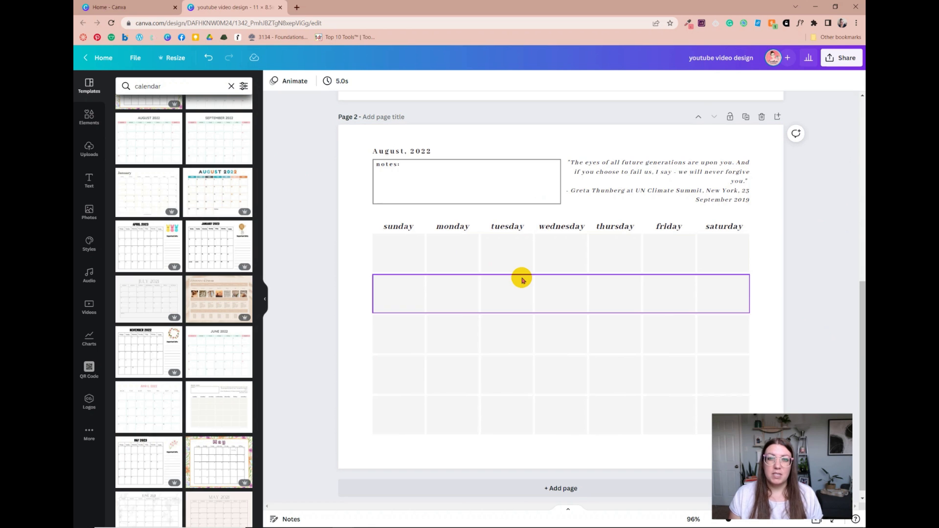
pyautogui.moveTo(857, 331); pyautogui.dragTo(861, 140)
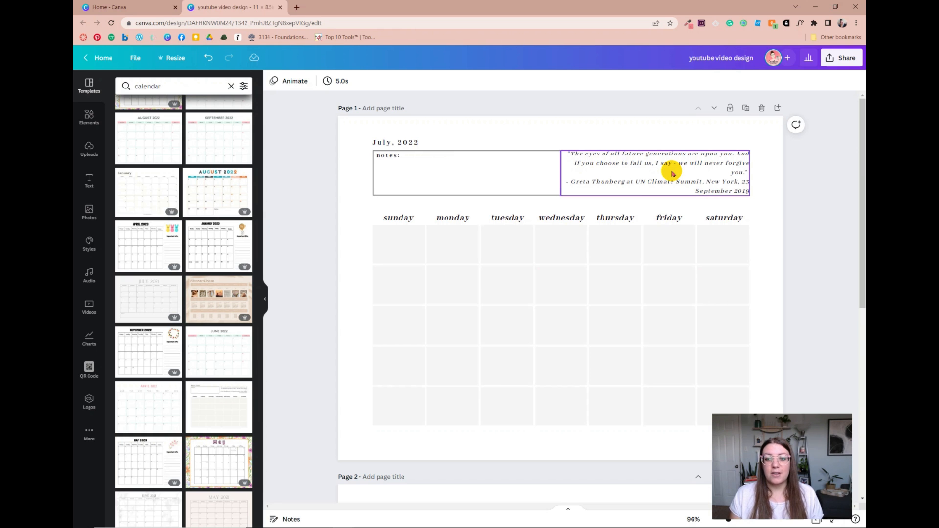
pyautogui.moveTo(861, 137); pyautogui.dragTo(861, 326)
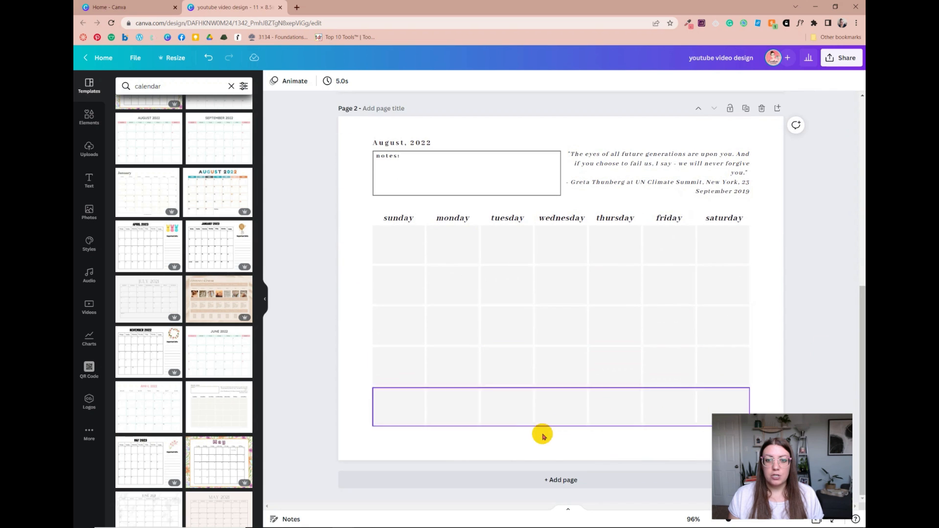
# Step: Add a blank page at the end of the design and delete the July and August calendar pages
pyautogui.click(526, 477)
pyautogui.scroll(7, 674, 268)
pyautogui.scroll(6, 676, 268)
pyautogui.click(760, 107)
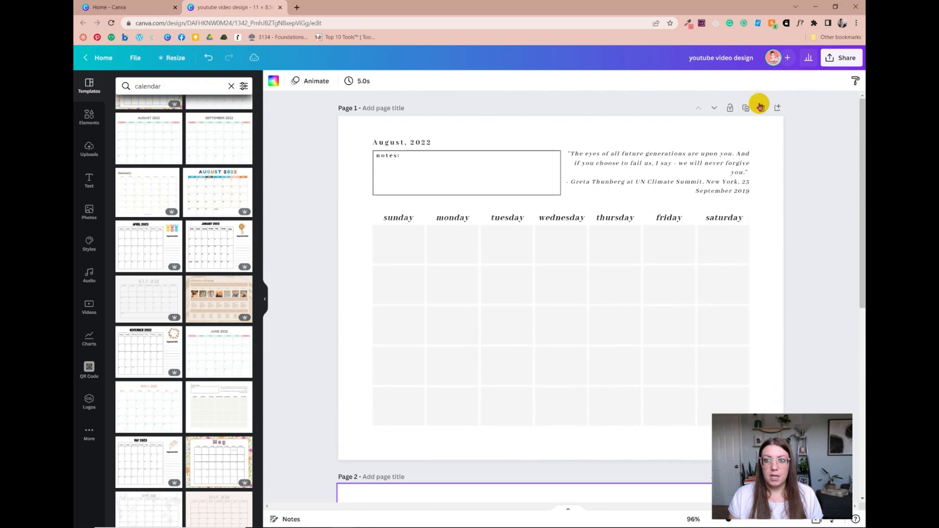
pyautogui.click(760, 107)
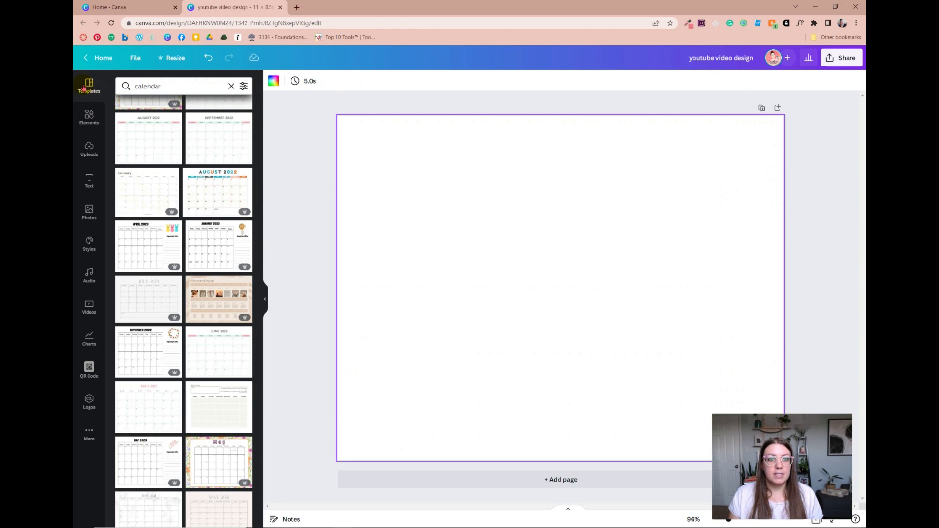
# Step: Search the design elements for "cat"
pyautogui.click(102, 127)
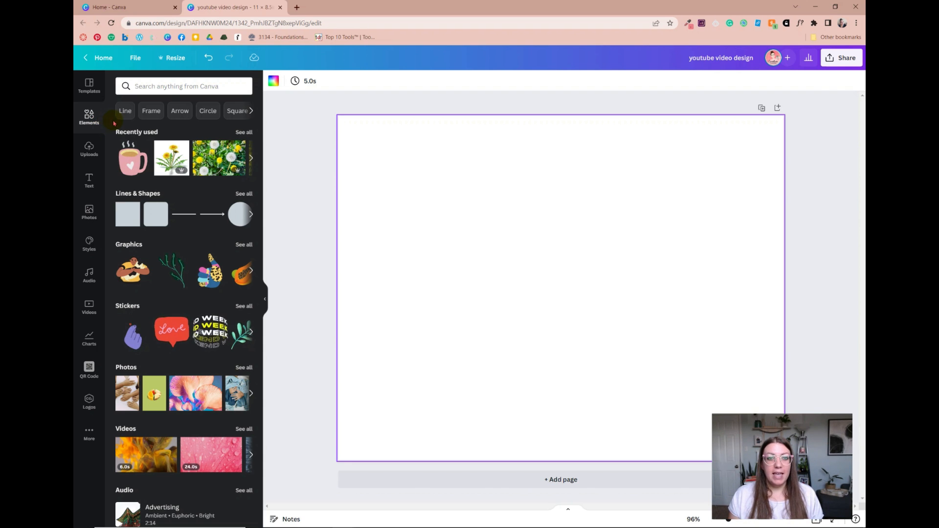
pyautogui.click(154, 84)
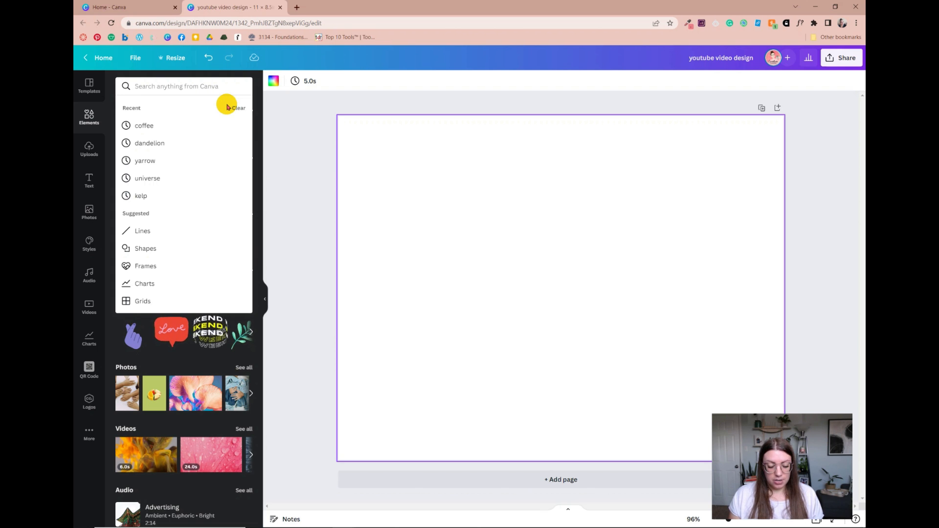
pyautogui.write('cat')
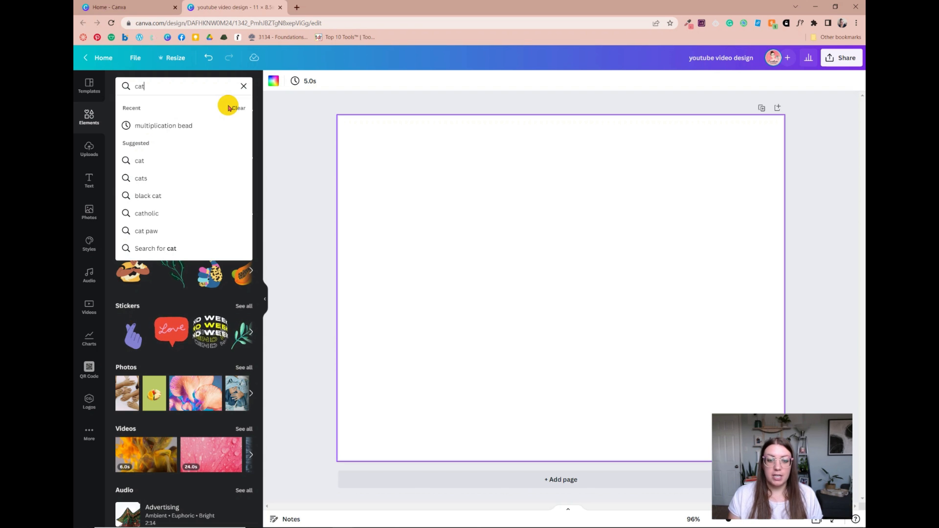
pyautogui.press('Return')
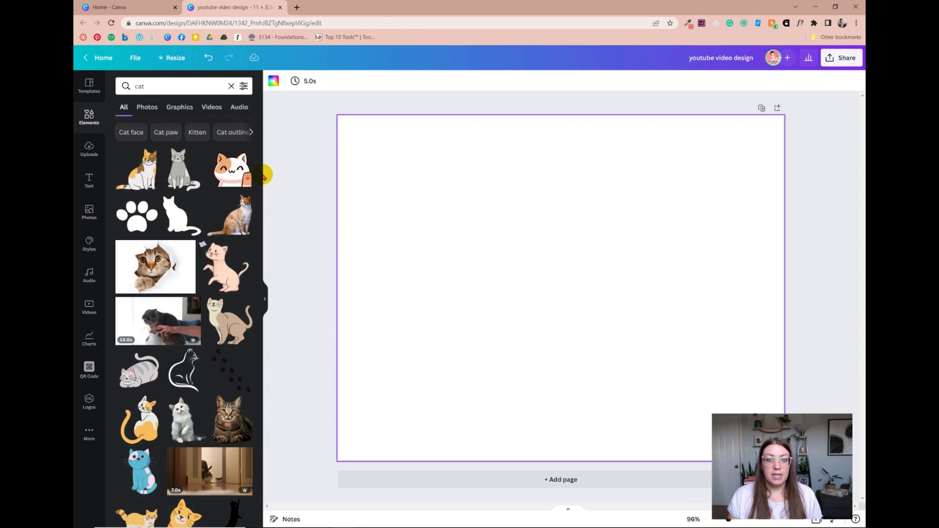
pyautogui.moveTo(259, 184); pyautogui.dragTo(256, 204)
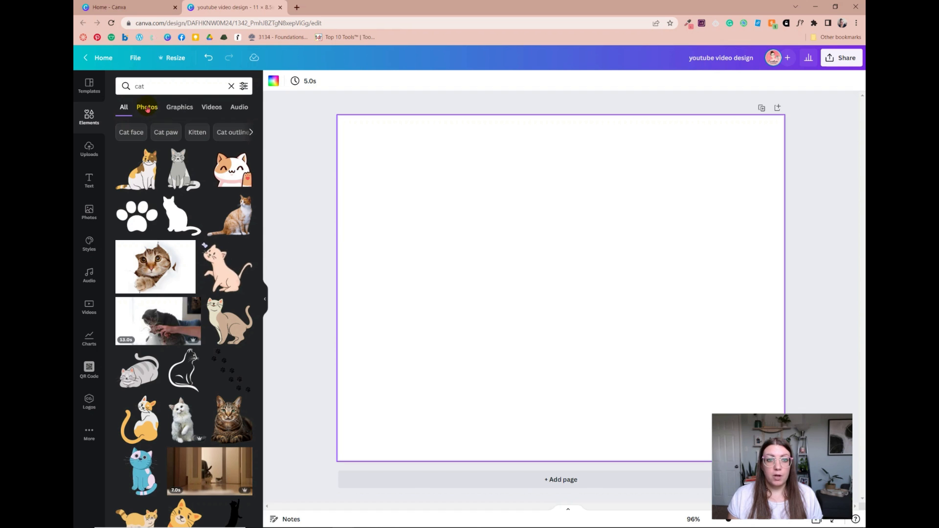
# Step: Look through the cat photos, graphics, videos and audio, and return to the photo results
pyautogui.click(147, 108)
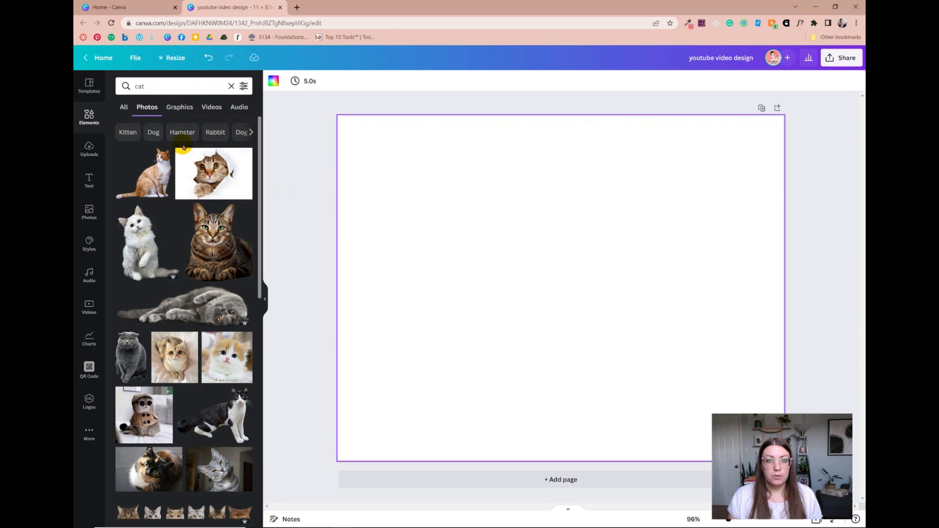
pyautogui.click(180, 108)
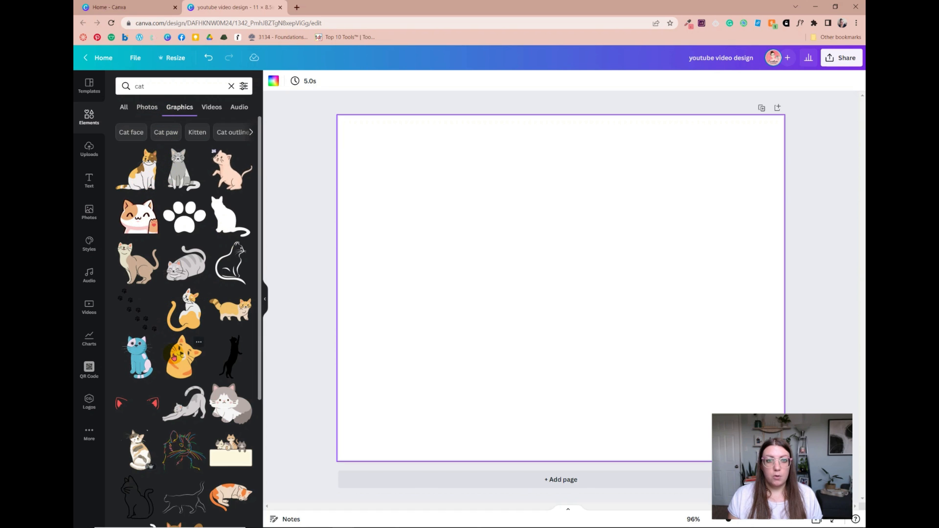
pyautogui.click(208, 111)
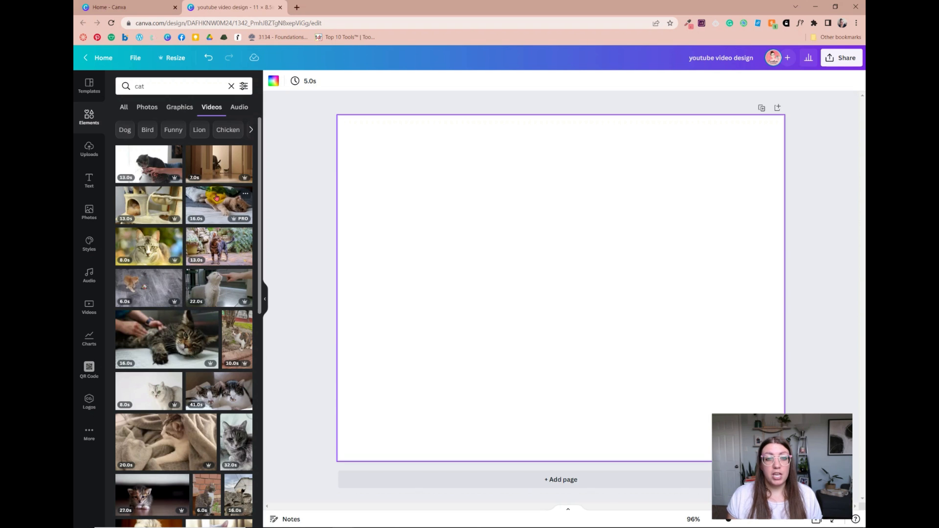
pyautogui.click(240, 107)
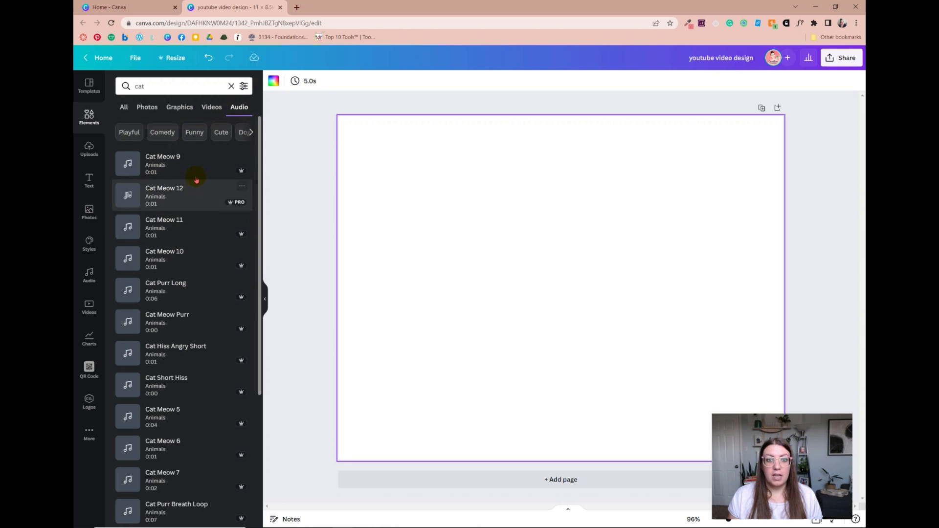
pyautogui.click(147, 108)
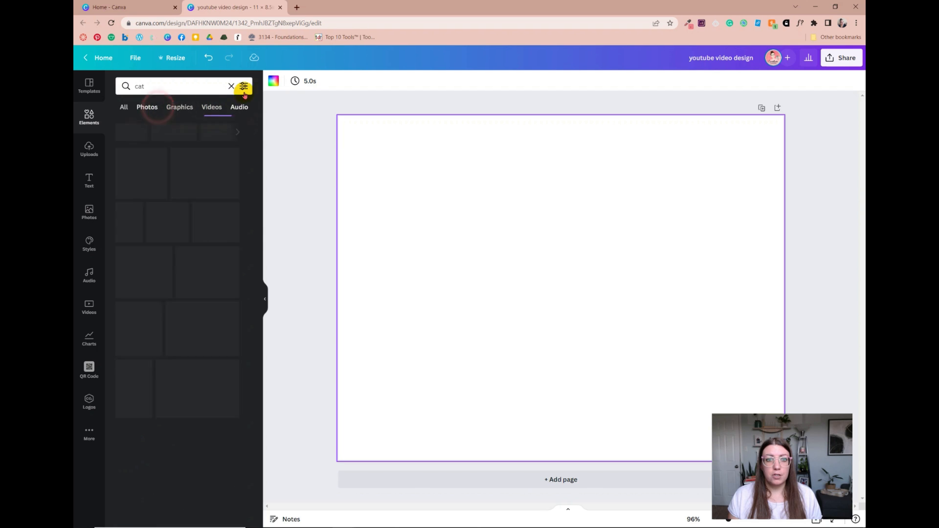
# Step: Examine the color, orientation, animation, cut-out and price filters for the cat photo search without applying any
pyautogui.click(245, 88)
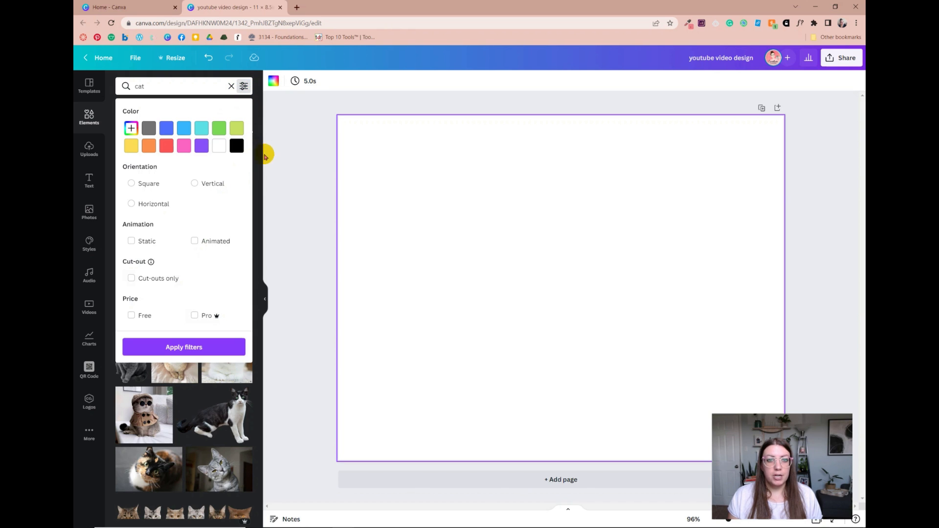
pyautogui.click(268, 164)
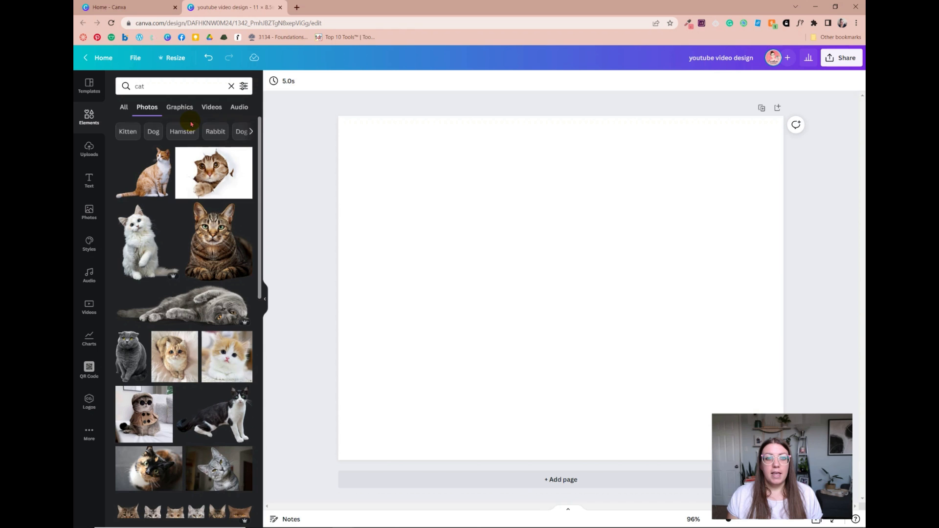
pyautogui.scroll(-1, 187, 141)
pyautogui.scroll(1, 175, 195)
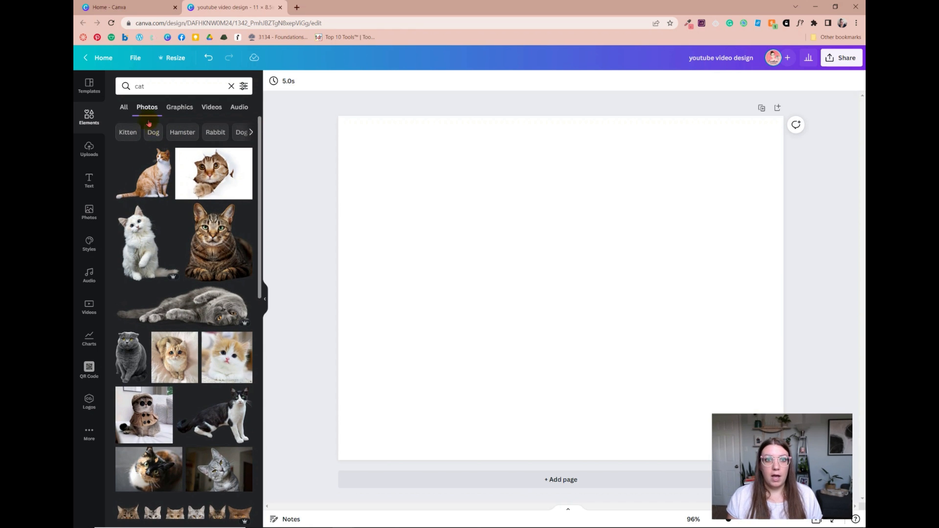
pyautogui.click(137, 86)
pyautogui.click(268, 111)
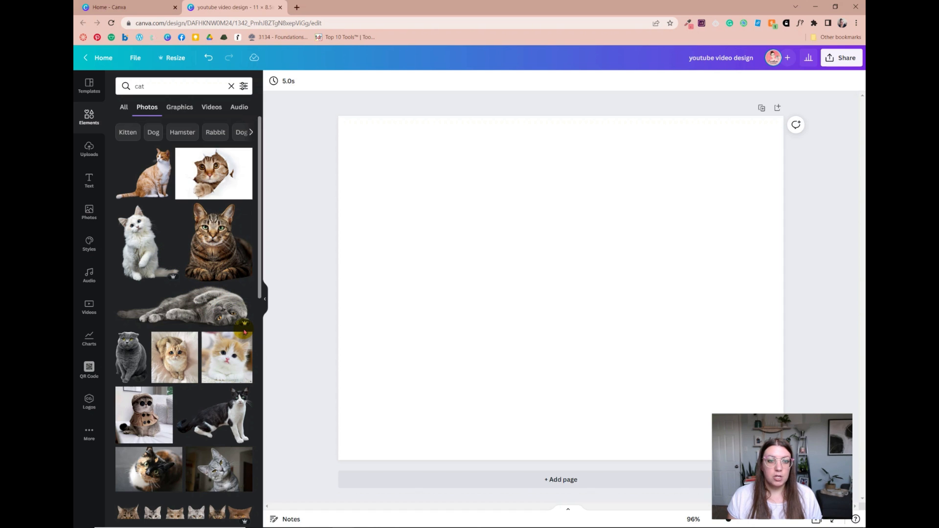
# Step: Add the cut-out photo of the lying brown tabby cat to the blank page, reposition it and slightly enlarge it
pyautogui.scroll(-1, 222, 248)
pyautogui.click(221, 243)
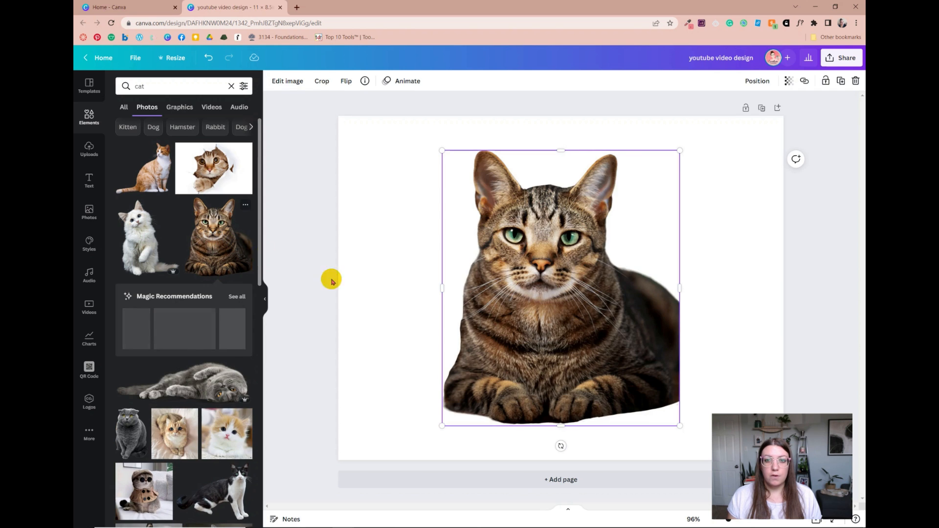
pyautogui.click(553, 329)
pyautogui.moveTo(552, 329)
pyautogui.mouseDown()
pyautogui.moveTo(530, 350)
pyautogui.moveTo(522, 308)
pyautogui.moveTo(553, 338)
pyautogui.moveTo(548, 327)
pyautogui.mouseUp()
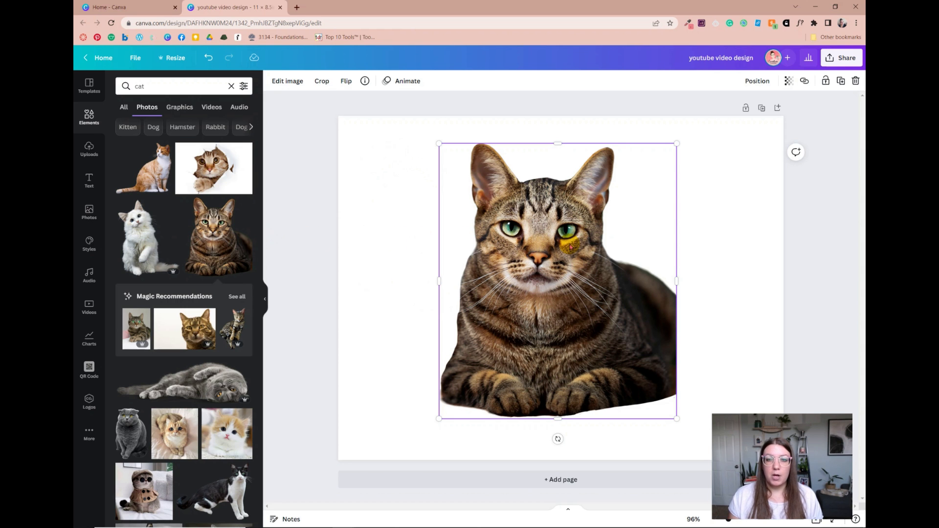
pyautogui.moveTo(448, 299); pyautogui.dragTo(544, 288)
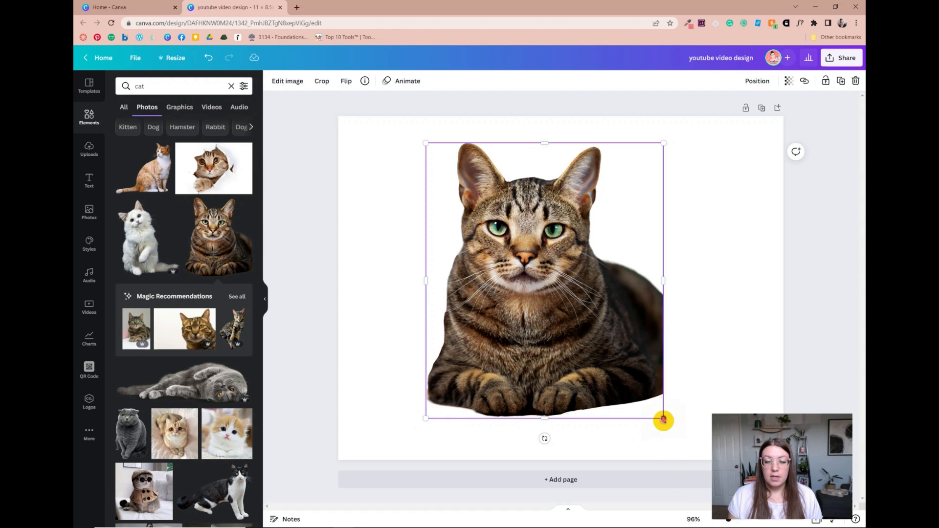
pyautogui.moveTo(663, 419); pyautogui.dragTo(707, 388)
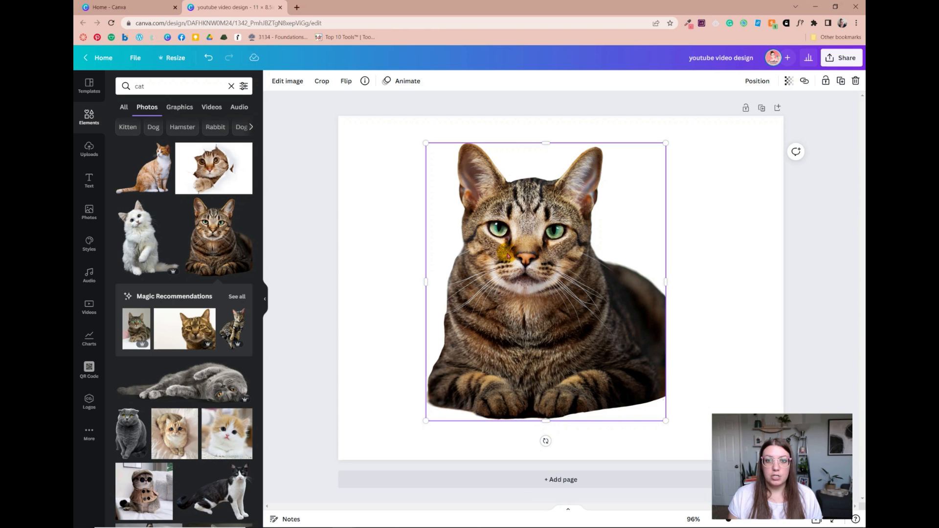
# Step: Crop the tabby photo to the cat's head, about 3.9 in high, and move it toward the lower left of the page
pyautogui.moveTo(546, 422); pyautogui.dragTo(543, 299)
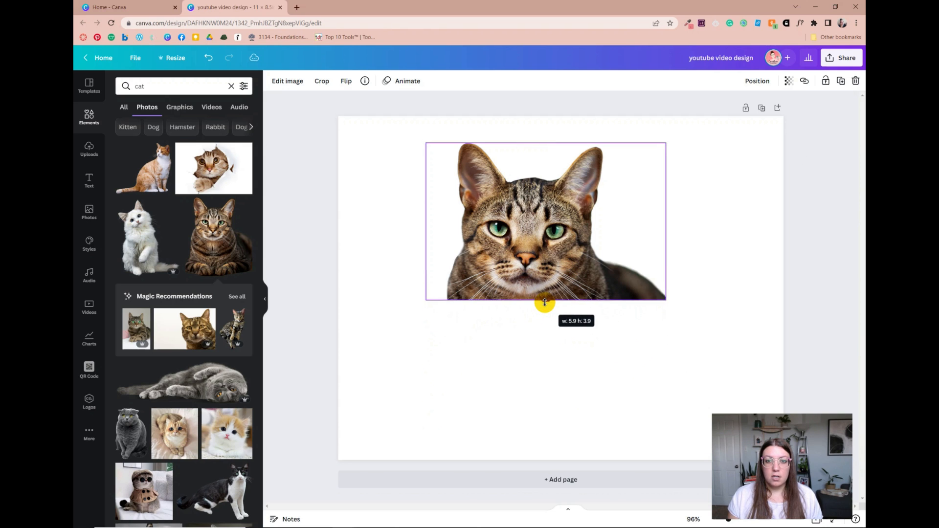
pyautogui.moveTo(665, 217); pyautogui.dragTo(610, 234)
pyautogui.moveTo(428, 222); pyautogui.dragTo(453, 218)
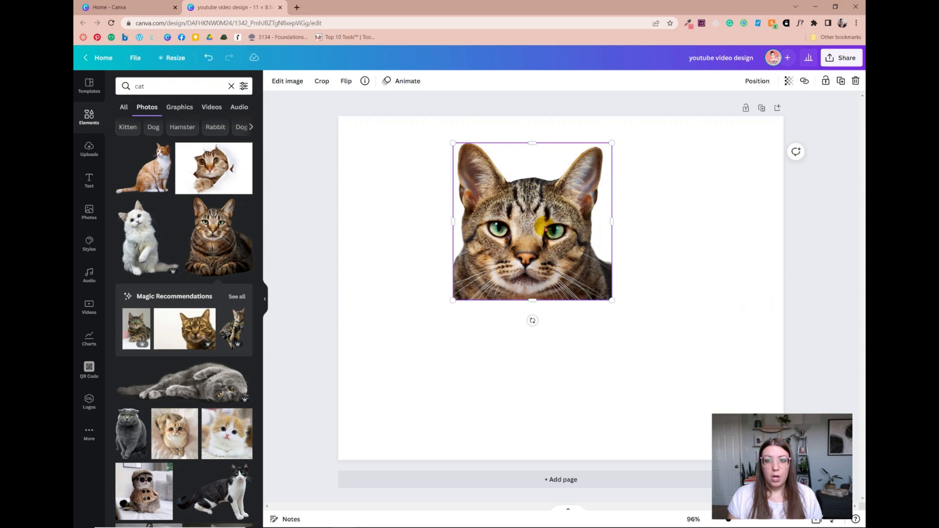
pyautogui.moveTo(543, 226); pyautogui.dragTo(489, 272)
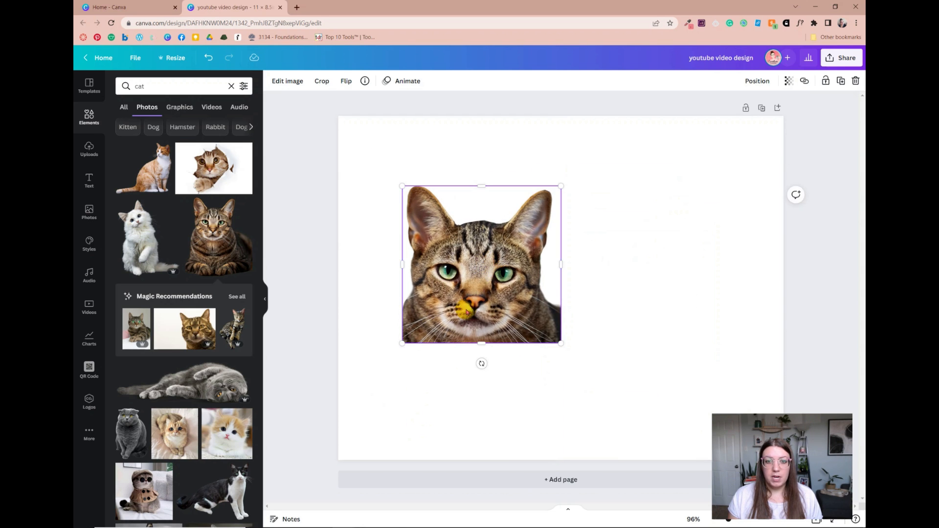
# Step: Reposition the tabby photo inside its crop frame, finishing with the cat's whole head in the frame
pyautogui.doubleClick(497, 283)
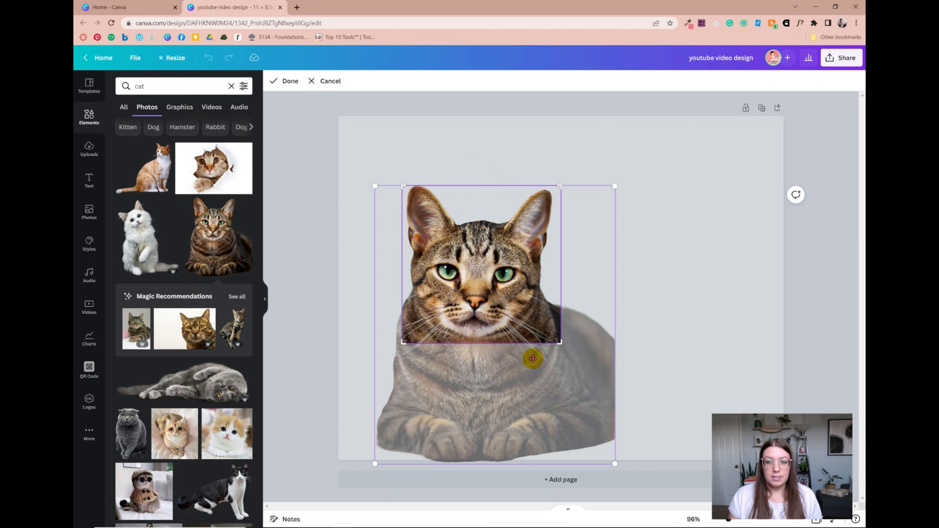
pyautogui.moveTo(561, 417); pyautogui.dragTo(632, 467)
pyautogui.click(766, 289)
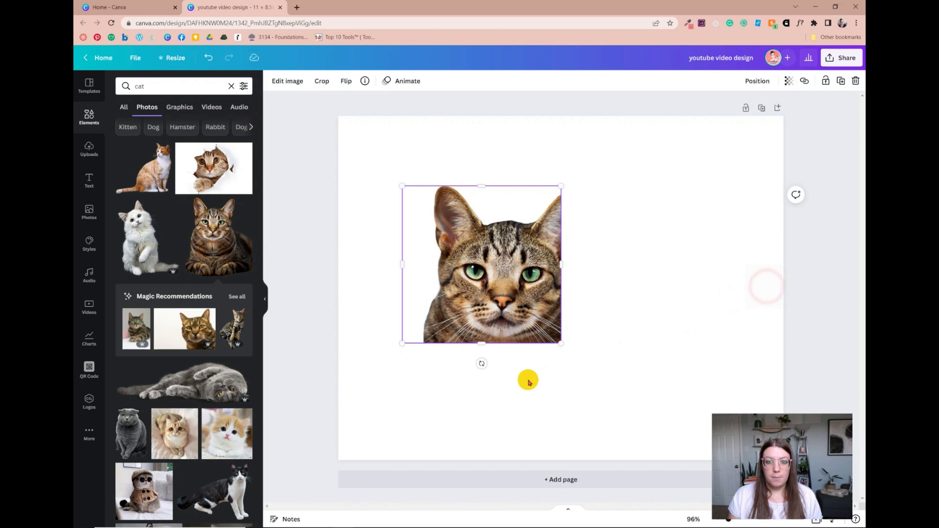
pyautogui.doubleClick(495, 313)
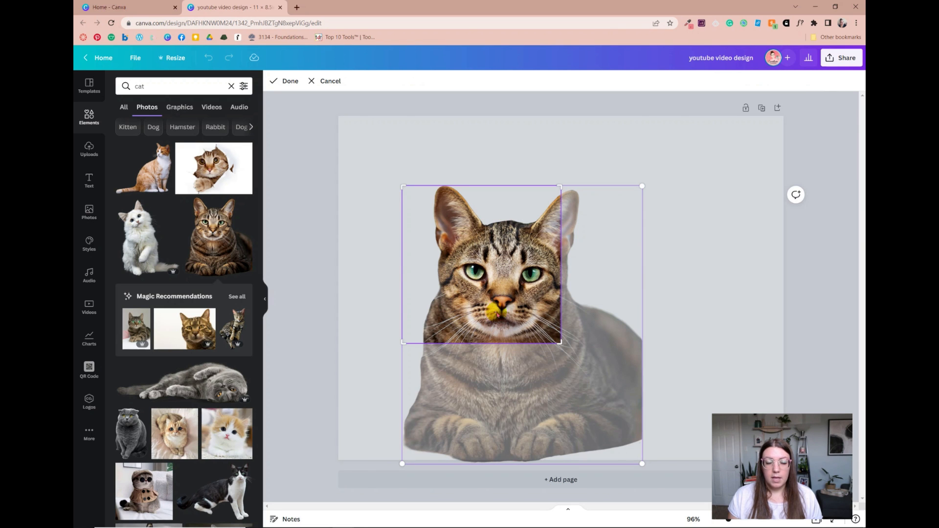
pyautogui.moveTo(594, 405); pyautogui.dragTo(565, 414)
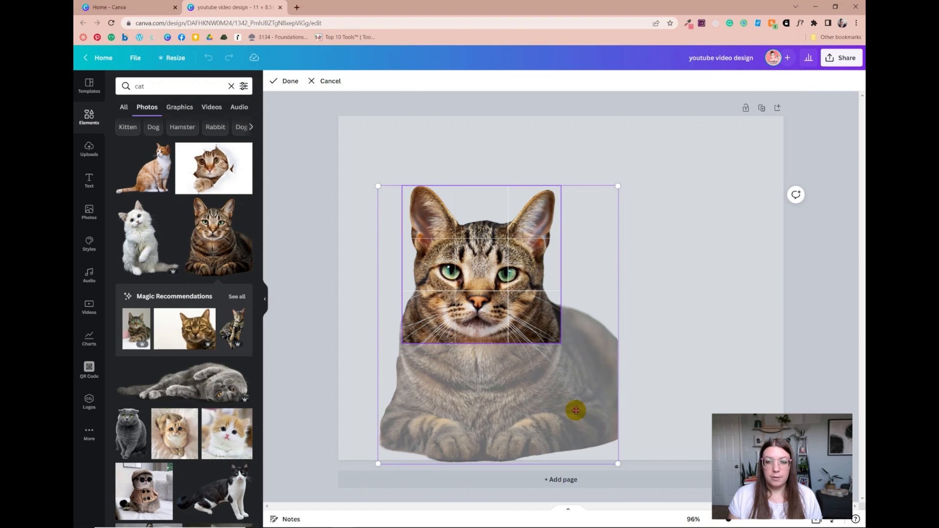
pyautogui.click(681, 231)
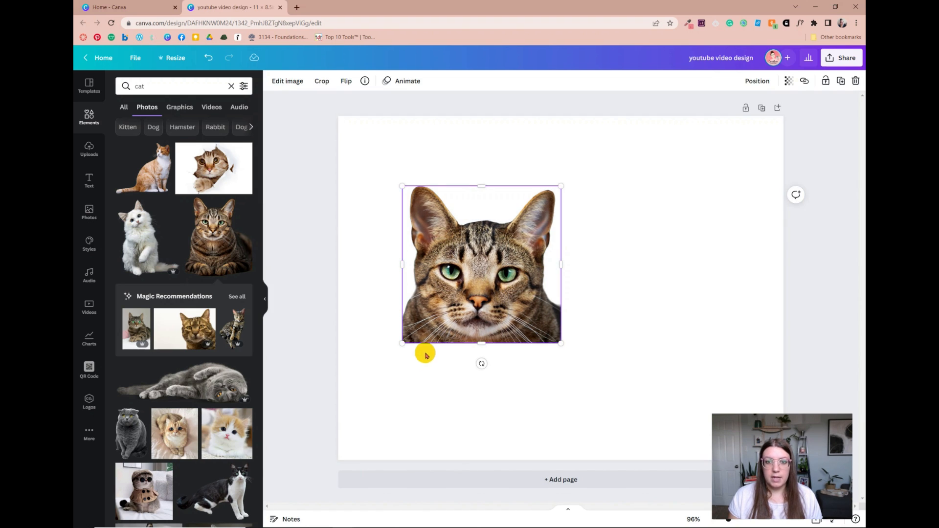
# Step: Enlarge the cropped tabby photo, extend its crop downward and to the right, and move it to the page's upper-left corner
pyautogui.moveTo(561, 344); pyautogui.dragTo(566, 413)
pyautogui.moveTo(499, 383); pyautogui.dragTo(503, 432)
pyautogui.moveTo(599, 309); pyautogui.dragTo(654, 311)
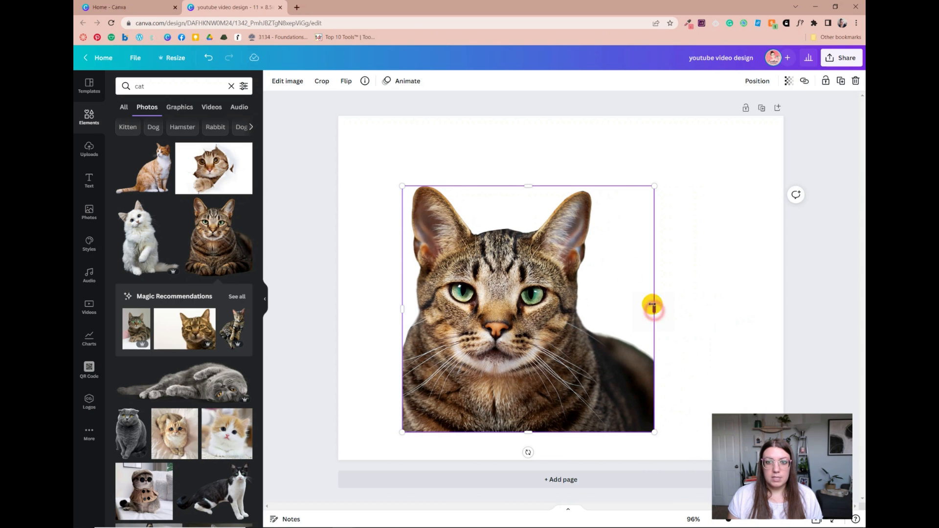
pyautogui.moveTo(527, 325); pyautogui.dragTo(475, 266)
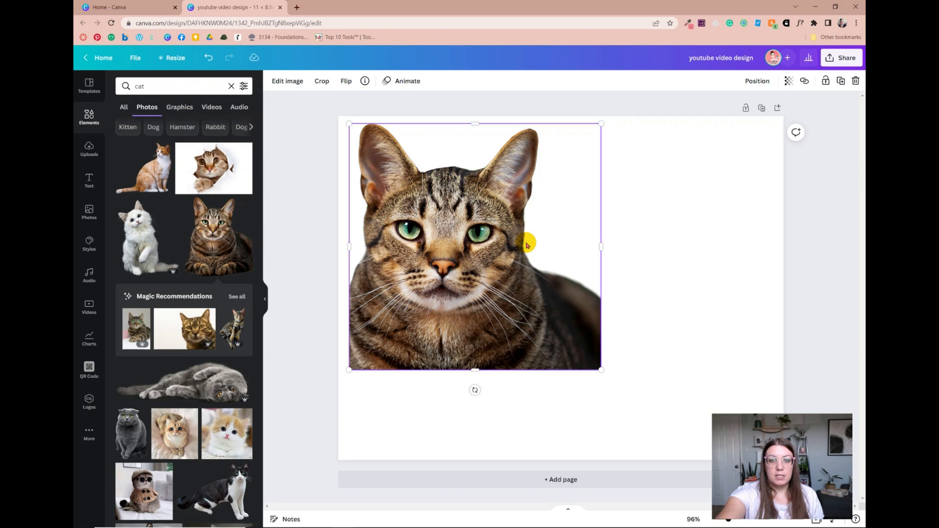
# Step: Delete the tabby photo from the page and show the graphics results for the cat search
pyautogui.press('Delete')
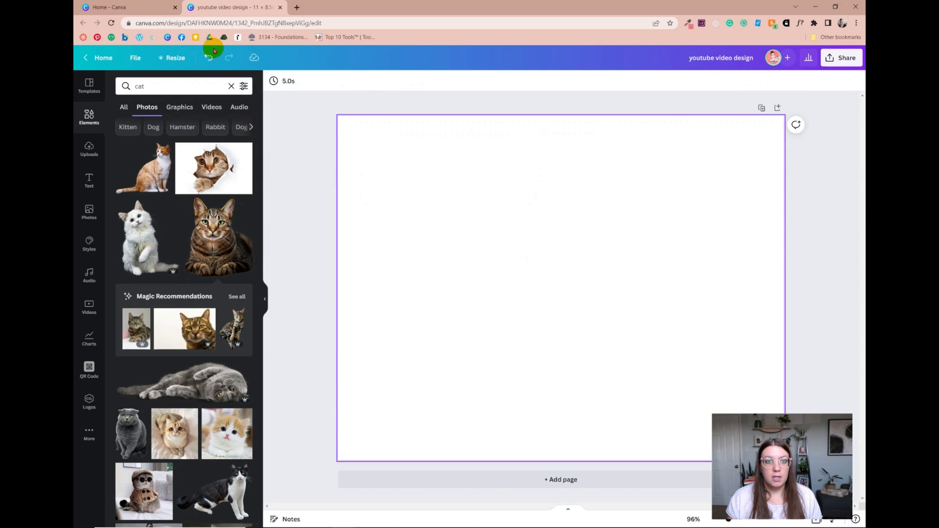
pyautogui.click(172, 107)
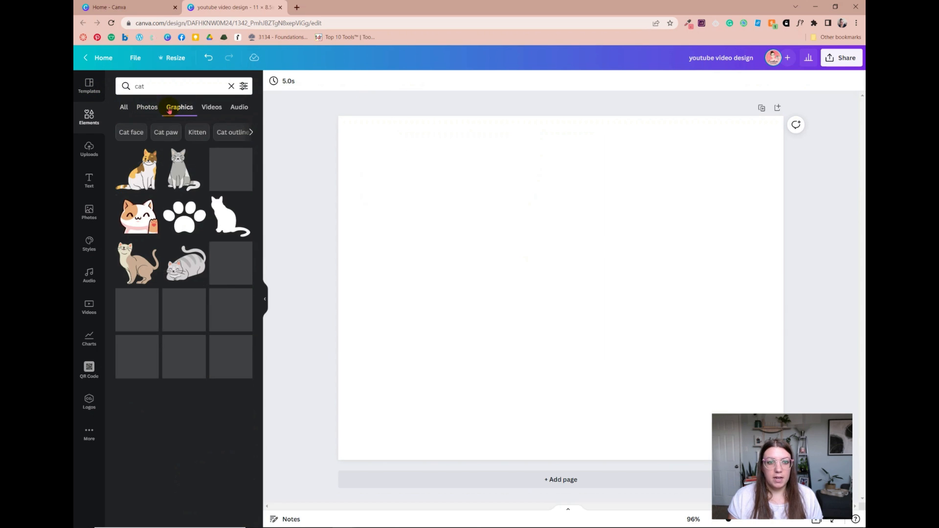
# Step: Add the grey sitting cat graphic and enlarge it to nearly the page's full height on the left half of the page
pyautogui.click(182, 176)
pyautogui.moveTo(520, 258); pyautogui.dragTo(352, 173)
pyautogui.moveTo(442, 273); pyautogui.dragTo(585, 469)
pyautogui.moveTo(466, 337); pyautogui.dragTo(483, 330)
# Step: Crop the cat graphic to a narrow frame showing the head and chest, and move it up the page
pyautogui.doubleClick(483, 313)
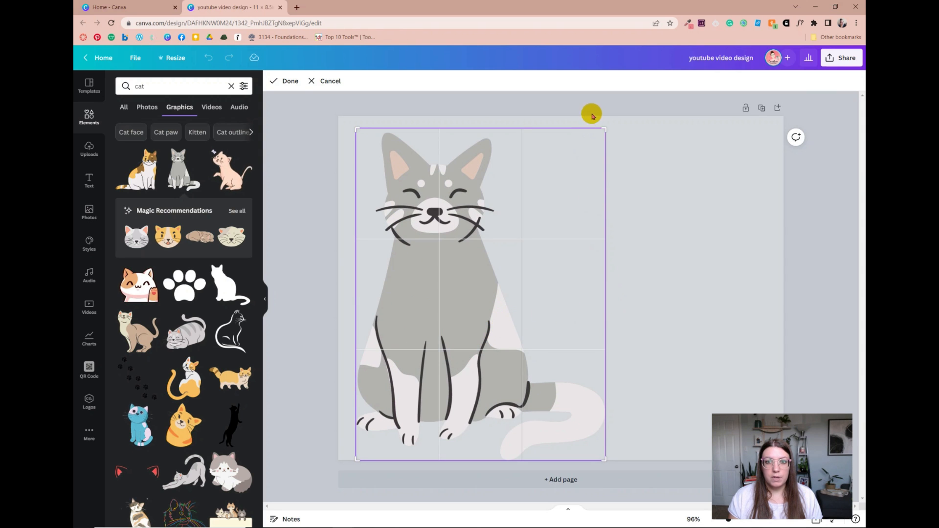
pyautogui.moveTo(603, 127); pyautogui.dragTo(466, 273)
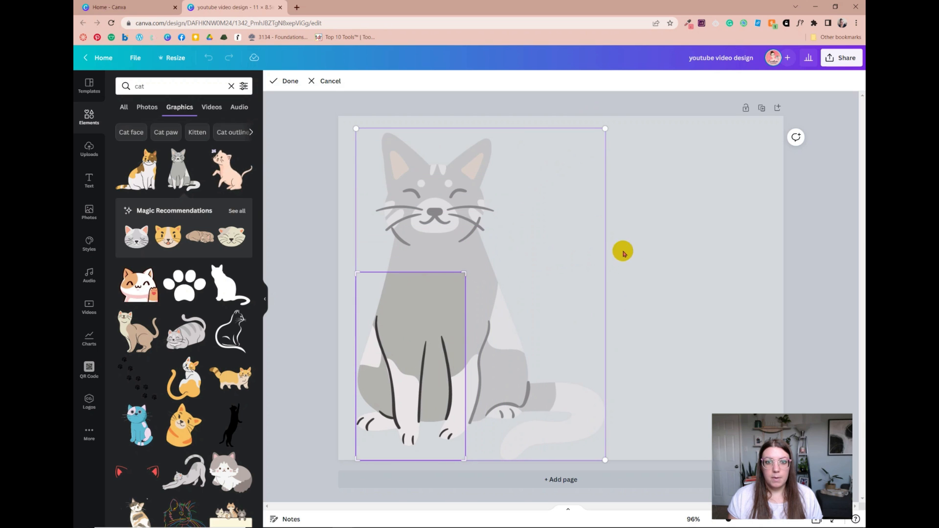
pyautogui.moveTo(550, 371); pyautogui.dragTo(527, 518)
pyautogui.click(677, 361)
pyautogui.moveTo(448, 400); pyautogui.dragTo(453, 253)
# Step: Extend the cat graphic's crop downward and to the right to include the body, and shift the image inside its frame
pyautogui.click(386, 82)
pyautogui.click(385, 82)
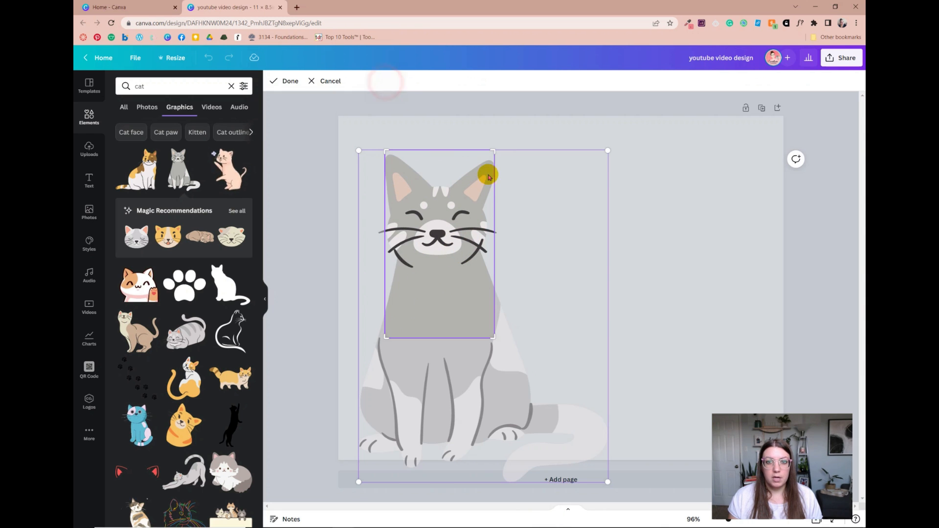
pyautogui.moveTo(495, 337); pyautogui.dragTo(615, 493)
pyautogui.moveTo(524, 403); pyautogui.dragTo(562, 384)
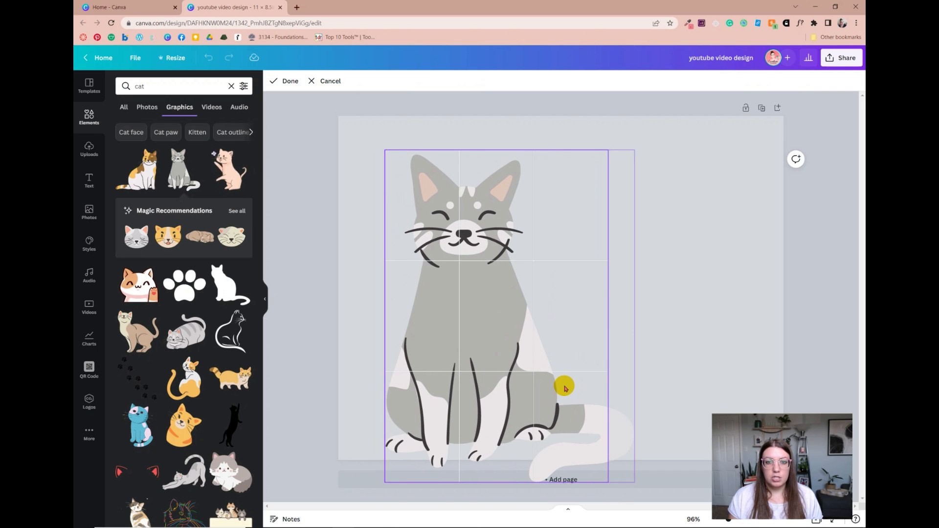
pyautogui.click(667, 339)
# Step: Reduce the cat graphic to a crop of just its head, and enlarge the cropped head in the page's upper-left area
pyautogui.moveTo(606, 481); pyautogui.dragTo(481, 231)
pyautogui.doubleClick(453, 305)
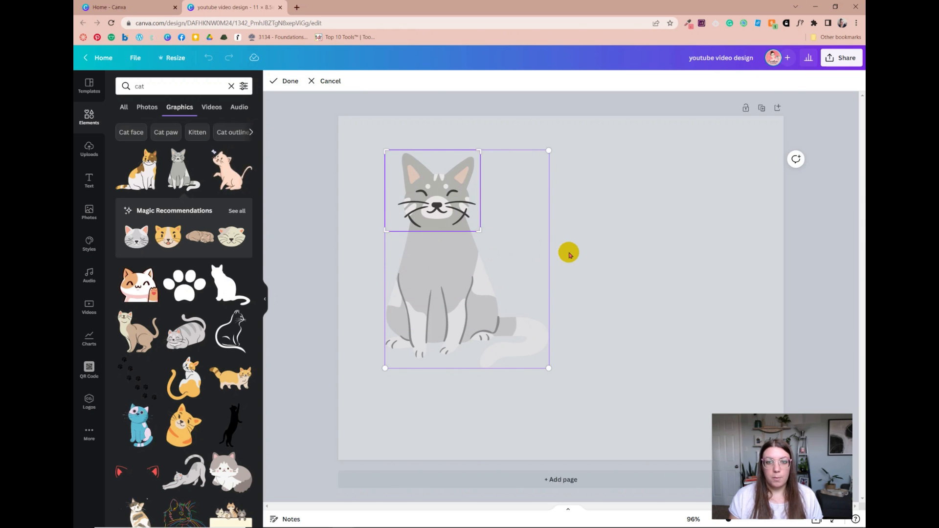
pyautogui.click(566, 251)
pyautogui.click(434, 210)
pyautogui.moveTo(433, 231); pyautogui.dragTo(394, 263)
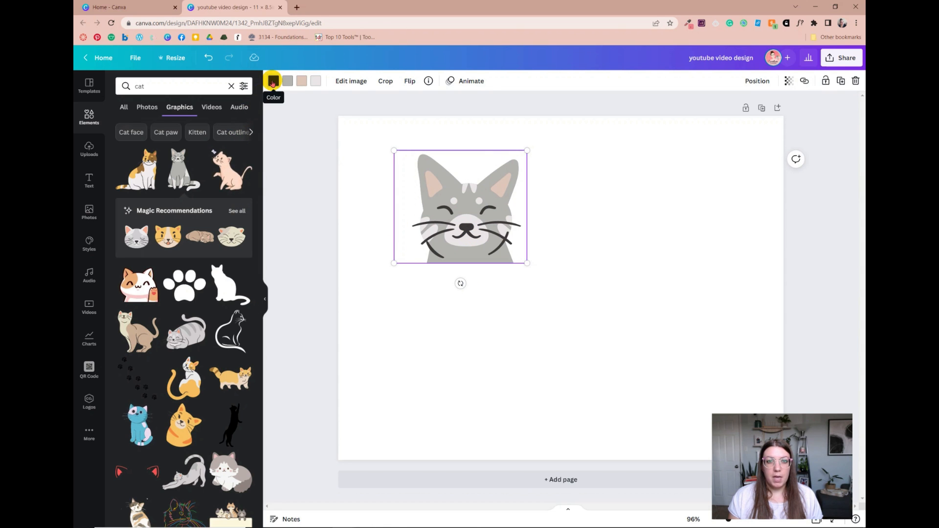
# Step: Recolor the cat head's grey fur to black and its inner ears to bright pink from the default colors
pyautogui.click(313, 81)
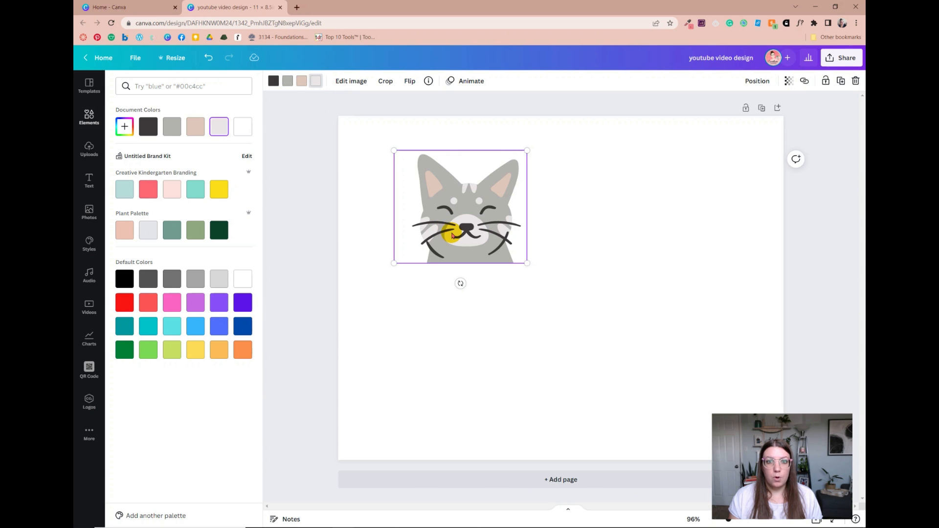
pyautogui.click(288, 81)
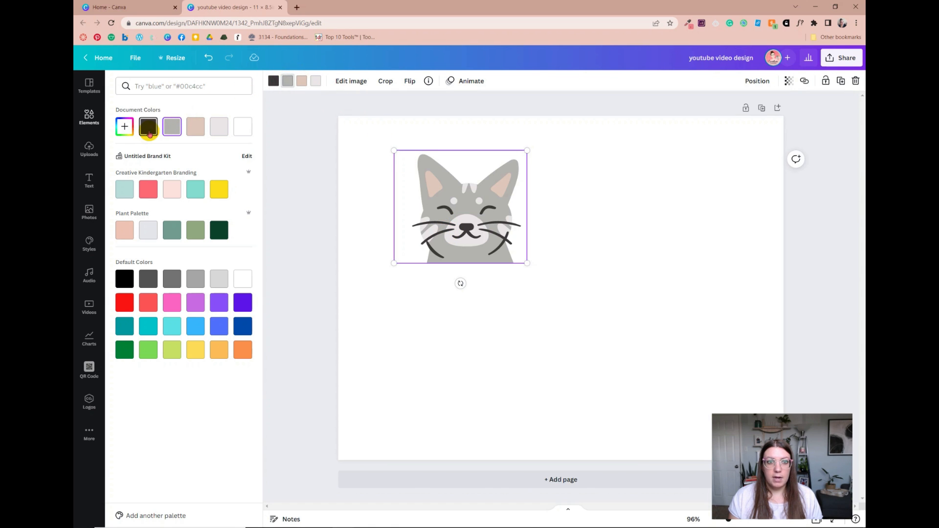
pyautogui.click(129, 285)
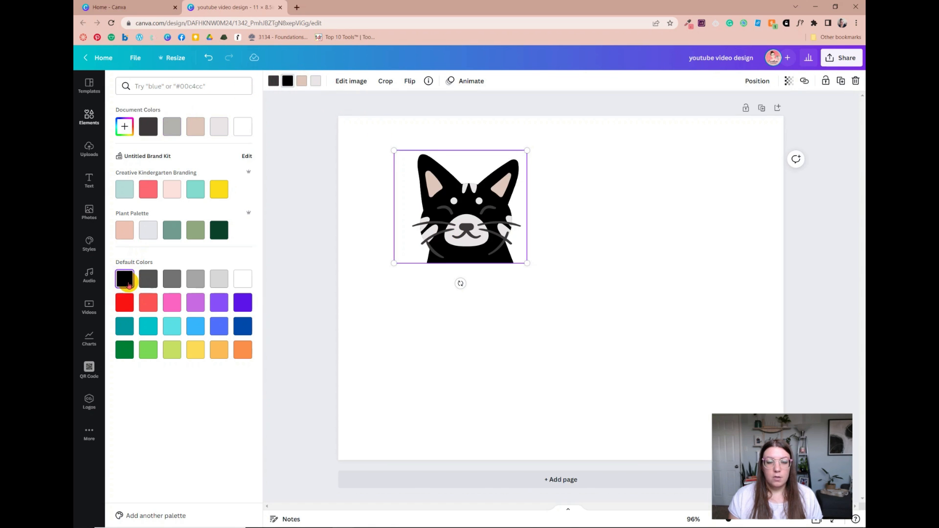
pyautogui.click(300, 81)
pyautogui.click(172, 302)
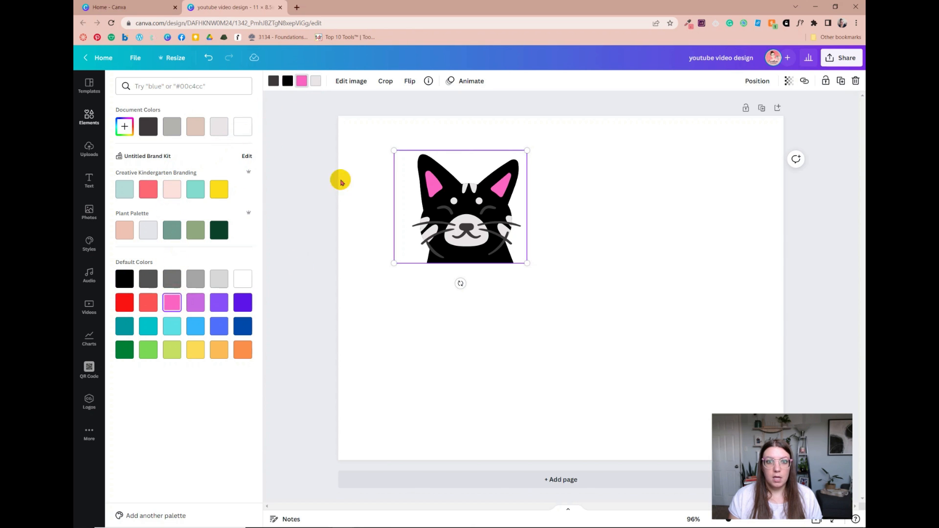
# Step: Recolor the cat head's light markings to white and its dark whiskers and facial lines to lime green
pyautogui.click(315, 81)
pyautogui.click(244, 280)
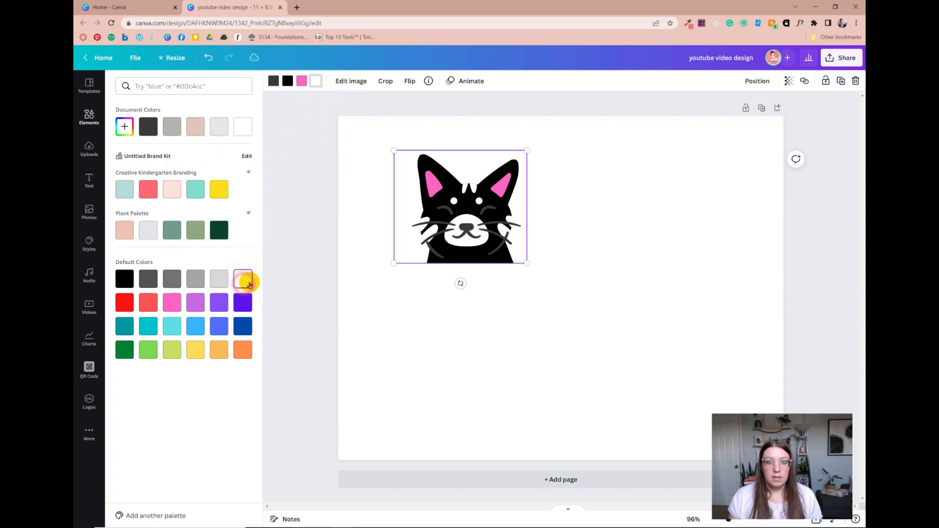
pyautogui.click(273, 81)
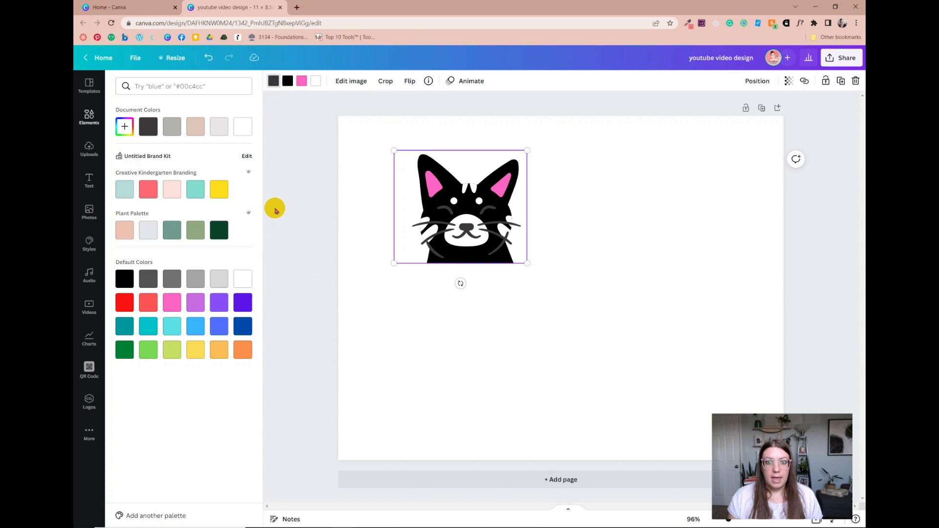
pyautogui.click(172, 350)
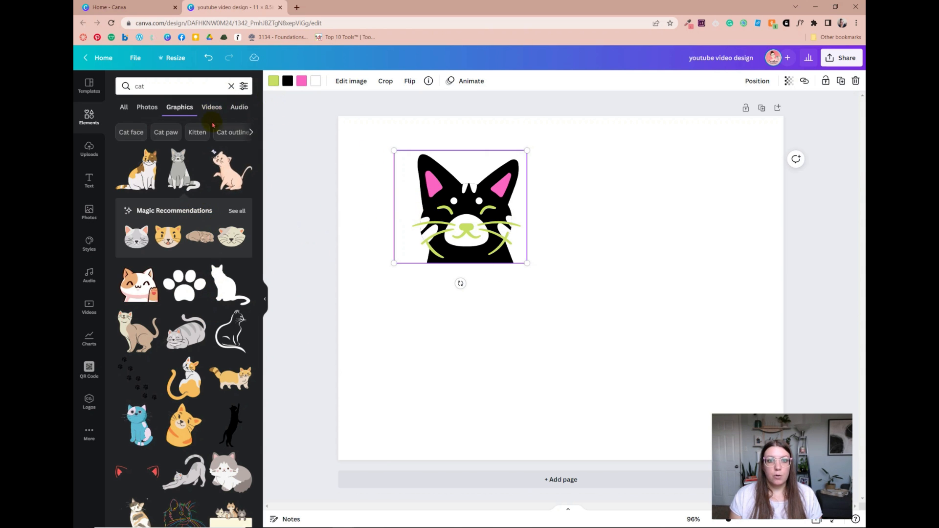
# Step: Add the calico, beige and grey striped cat graphics one at a time to examine their editable colors, deleting each one
pyautogui.click(144, 183)
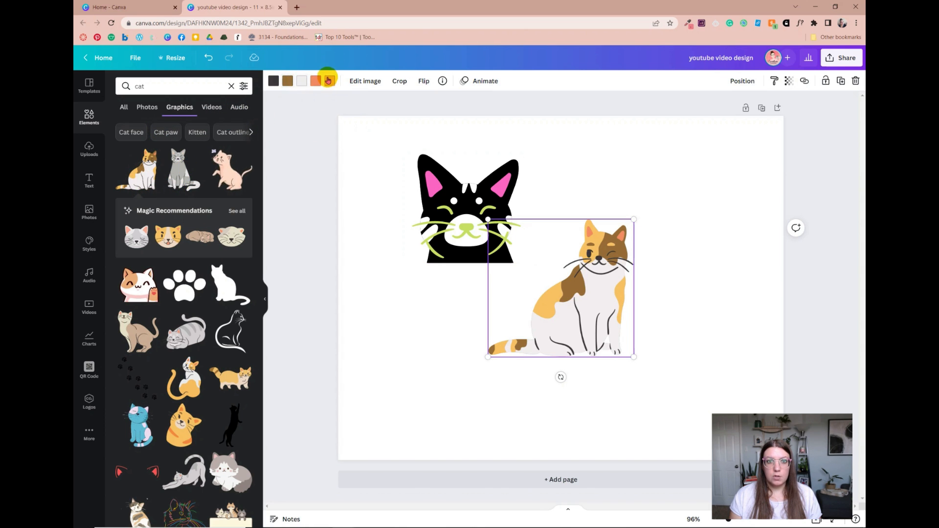
pyautogui.press('Delete')
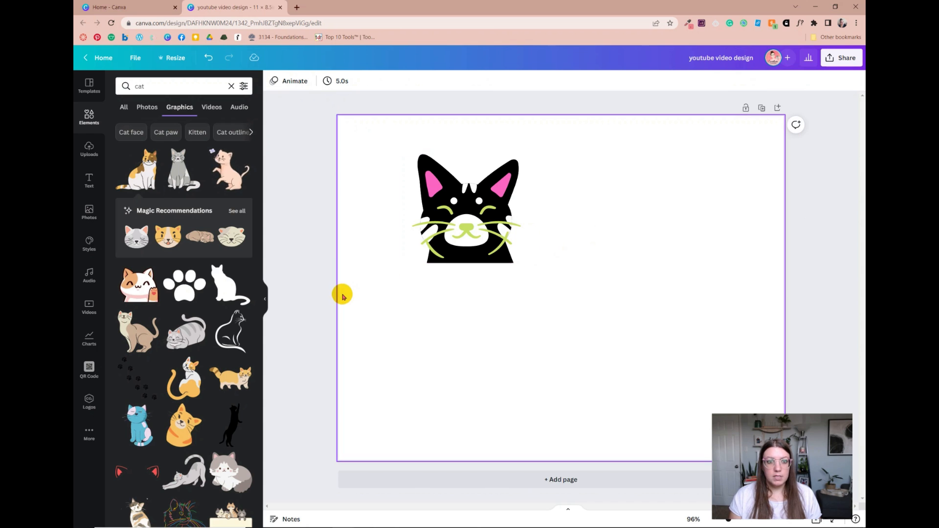
pyautogui.click(141, 349)
pyautogui.press('Delete')
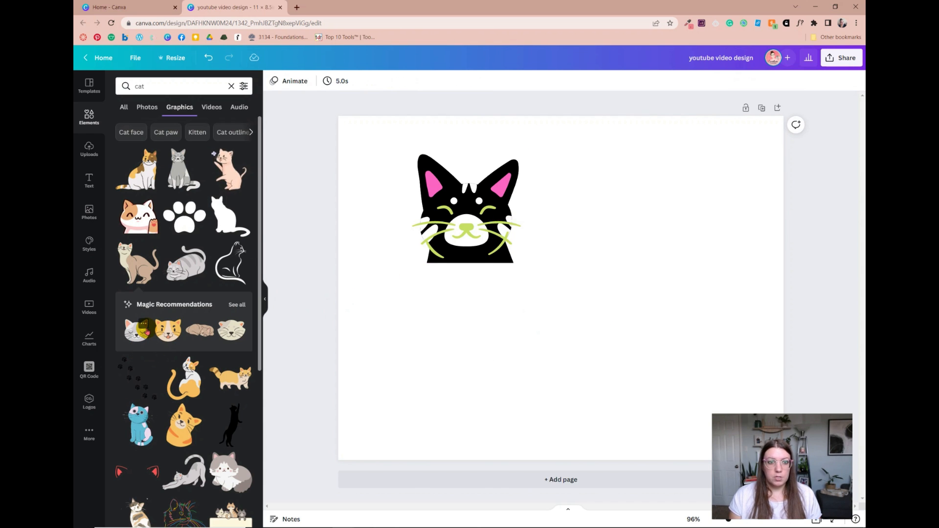
pyautogui.click(185, 265)
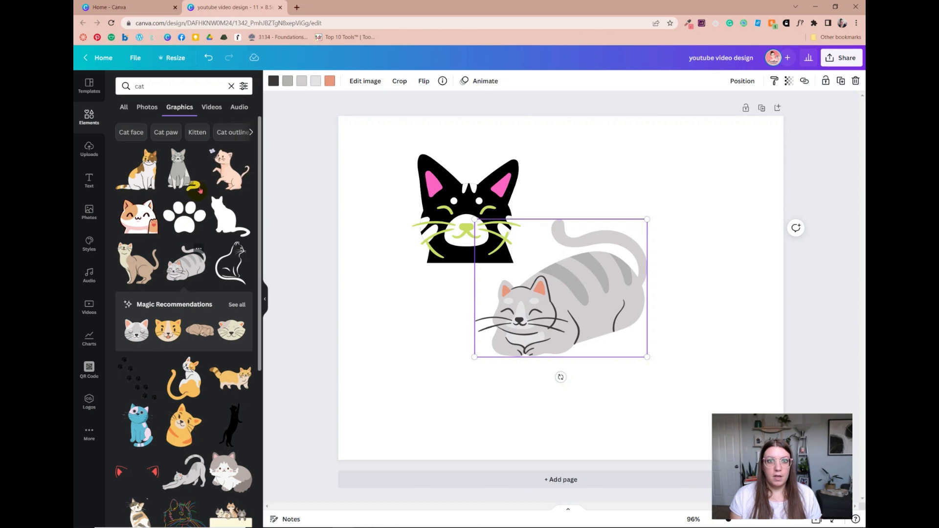
pyautogui.press('Delete')
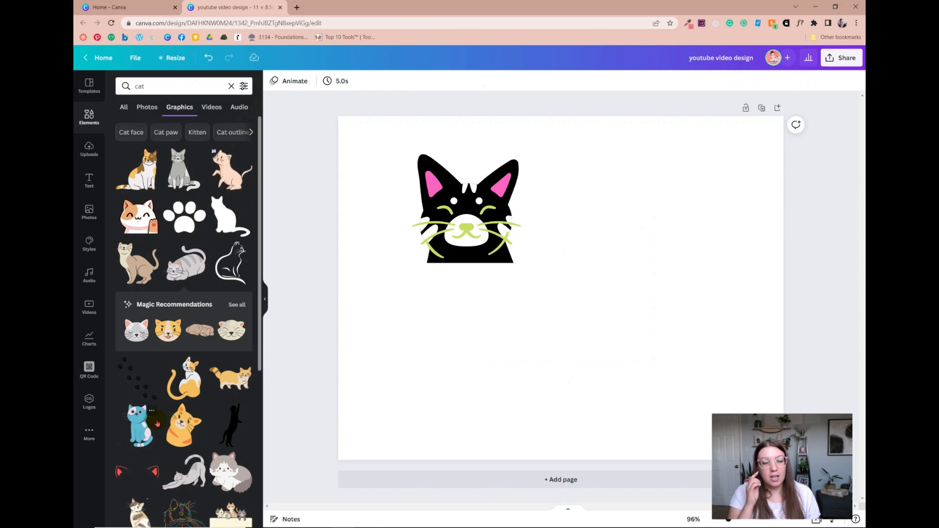
# Step: Delete the recolored cat head graphic, leaving the page blank
pyautogui.click(480, 201)
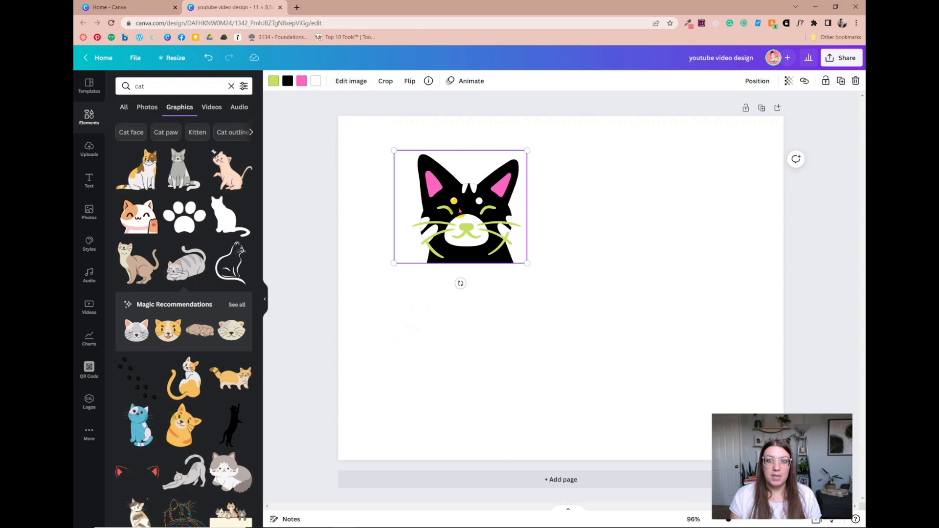
pyautogui.hotkey('ctrl', 'z')
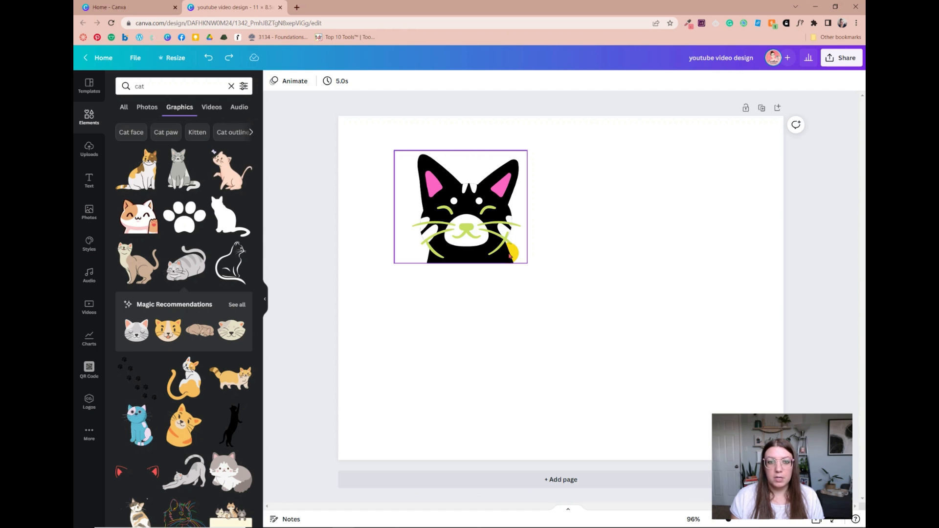
pyautogui.click(472, 210)
pyautogui.press('Delete')
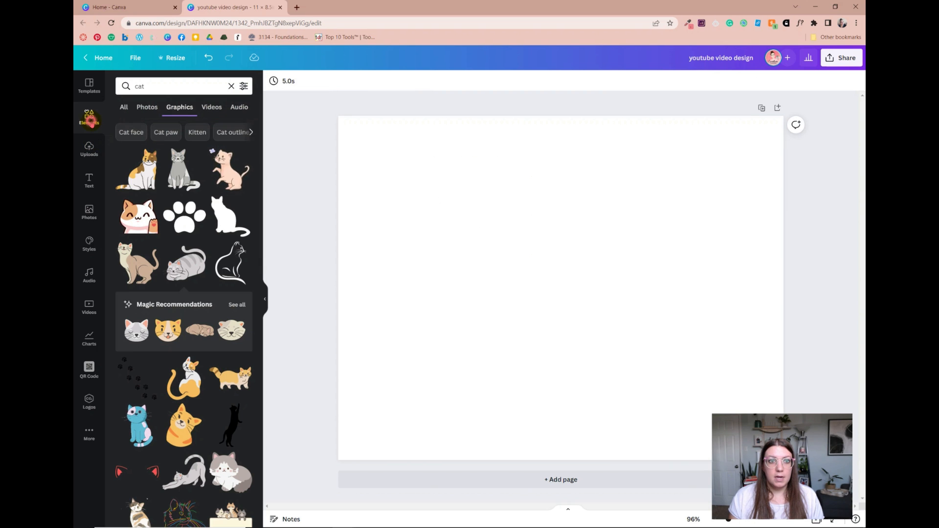
# Step: Show the full collection of grids in the elements library
pyautogui.click(90, 120)
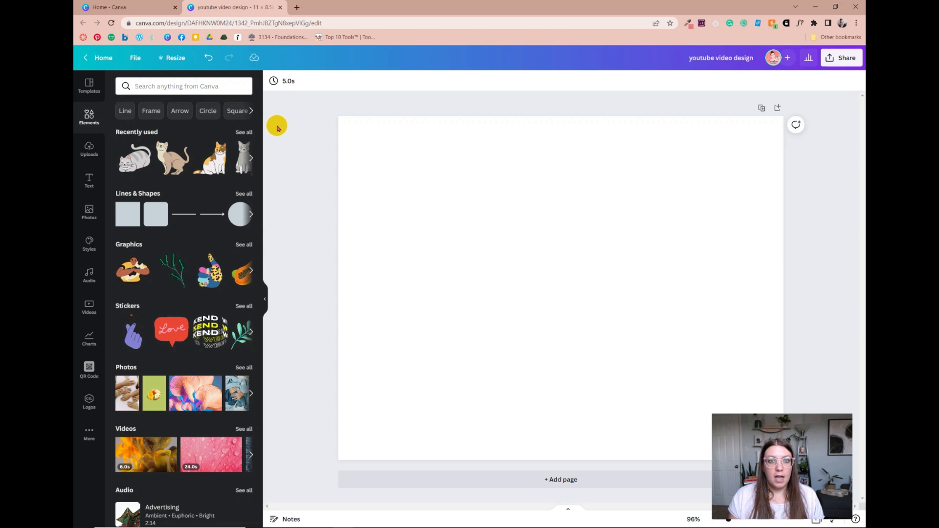
pyautogui.moveTo(260, 104); pyautogui.dragTo(269, 360)
pyautogui.scroll(-1, 137, 237)
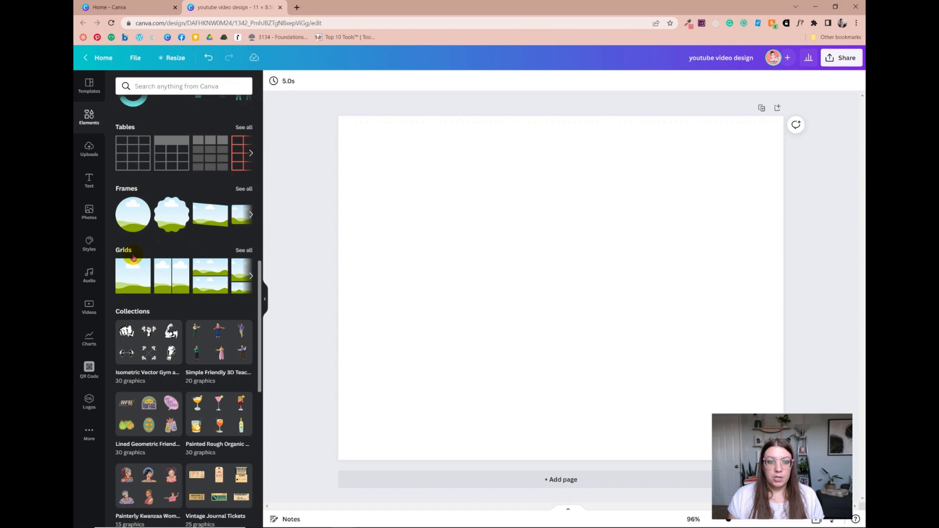
pyautogui.click(240, 252)
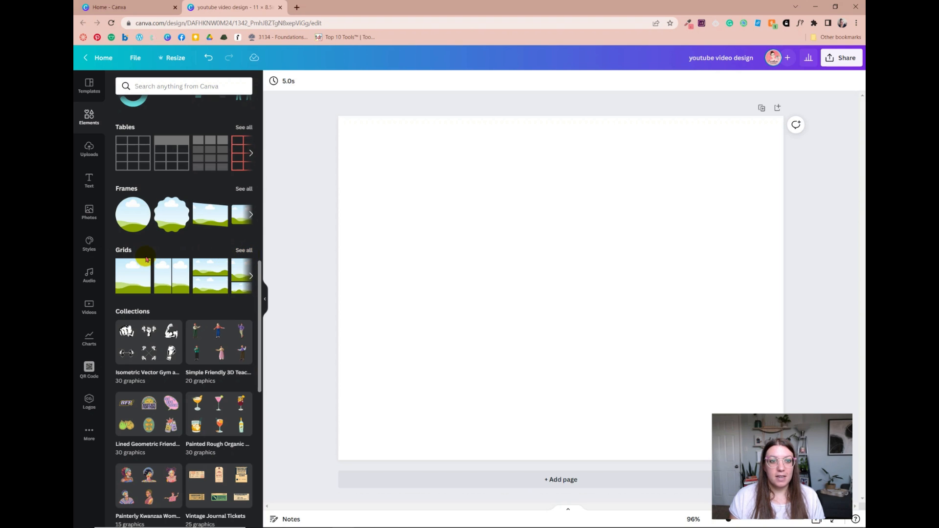
pyautogui.click(240, 251)
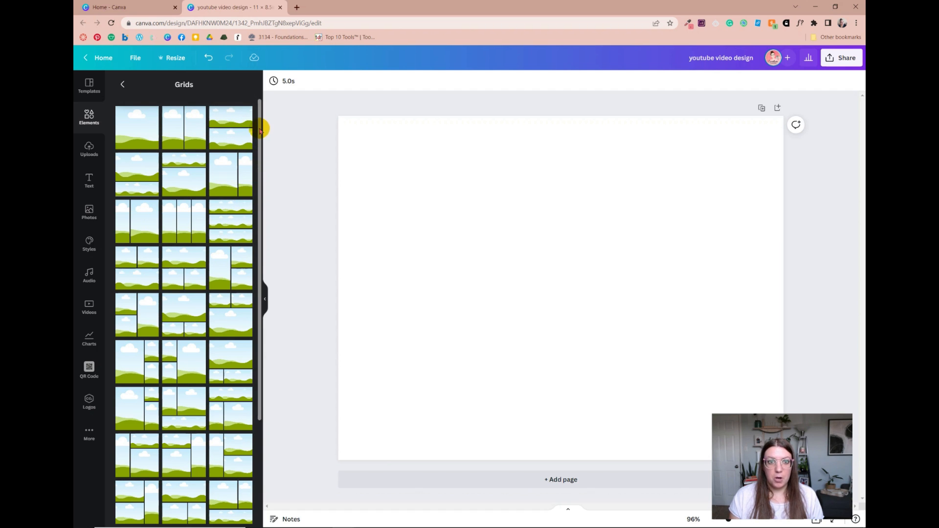
# Step: Add the four-cell grid with a narrow left column and a taller upper row, and fit it to the page edges
pyautogui.moveTo(260, 129); pyautogui.dragTo(262, 249)
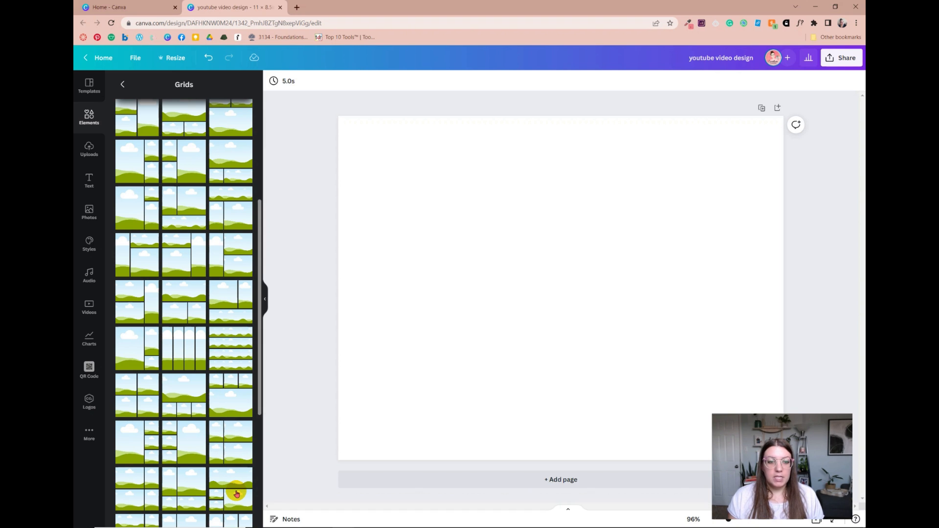
pyautogui.click(188, 489)
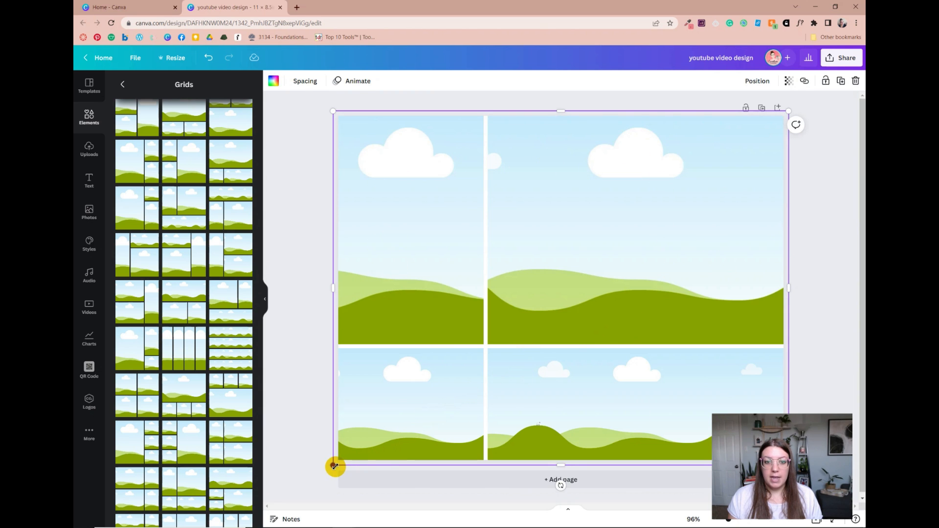
pyautogui.moveTo(335, 466)
pyautogui.mouseDown()
pyautogui.moveTo(555, 308)
pyautogui.moveTo(331, 463)
pyautogui.moveTo(340, 463)
pyautogui.mouseUp()
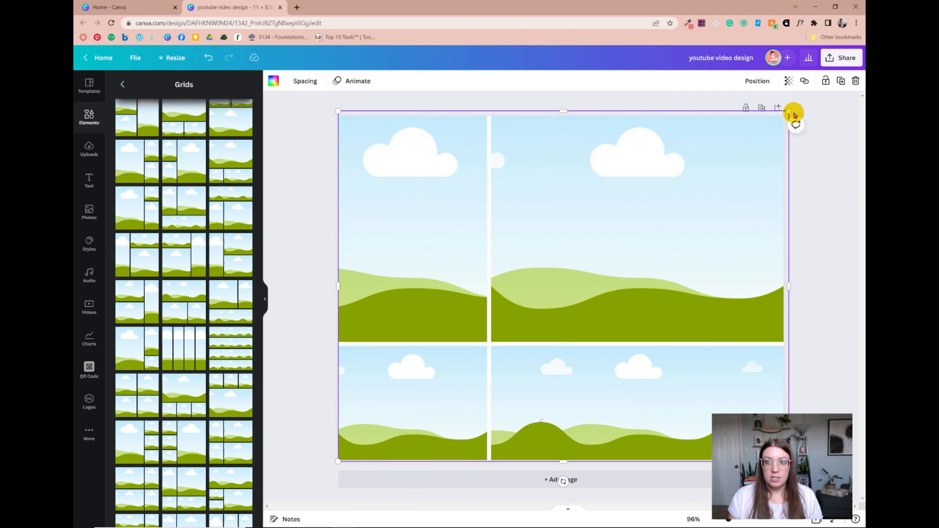
pyautogui.moveTo(789, 114); pyautogui.dragTo(786, 115)
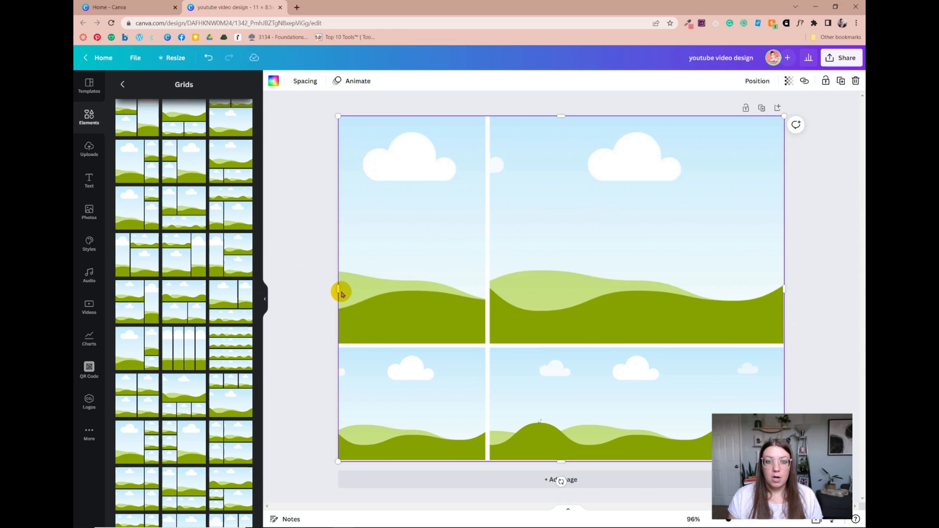
pyautogui.moveTo(338, 289)
pyautogui.mouseDown()
pyautogui.moveTo(392, 288)
pyautogui.moveTo(332, 296)
pyautogui.moveTo(344, 300)
pyautogui.mouseUp()
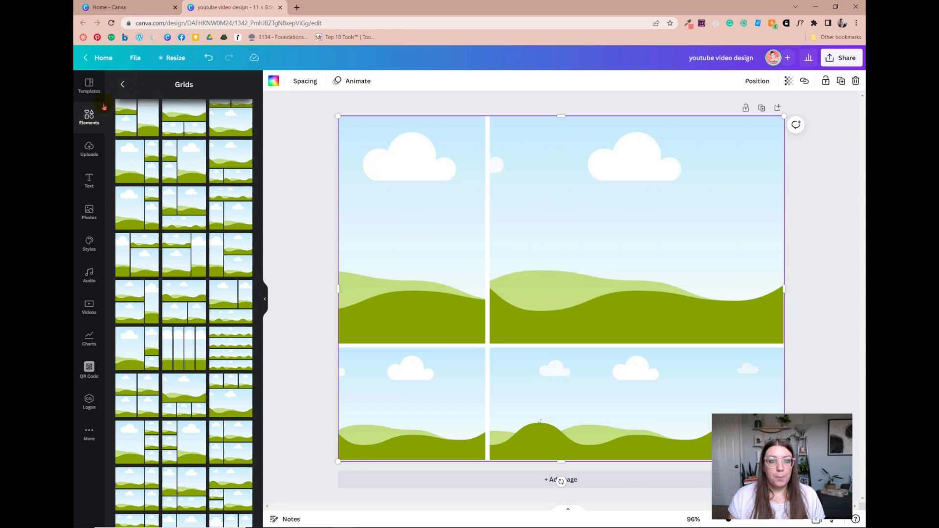
# Step: Search the elements for horses photos and place the photo of horses running through a field in the grid's upper-left cell
pyautogui.click(93, 117)
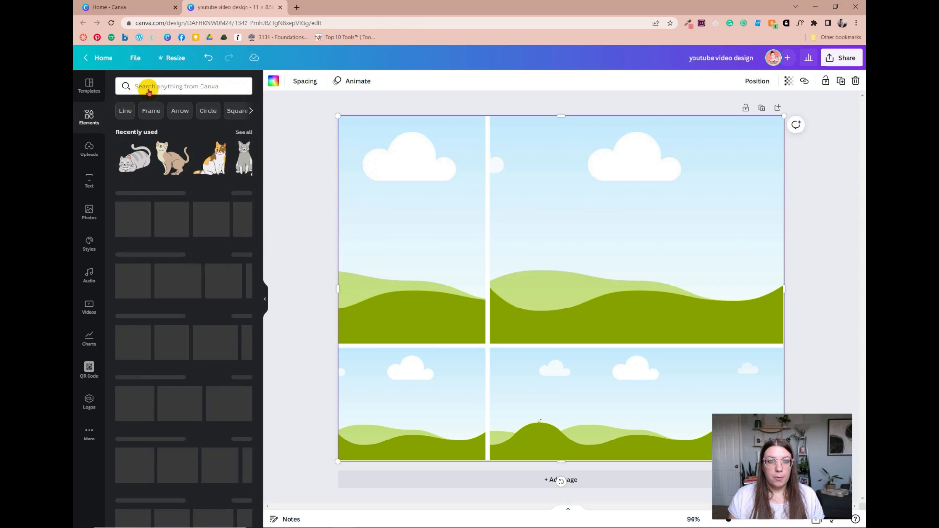
pyautogui.click(166, 87)
pyautogui.write('horses')
pyautogui.press('Return')
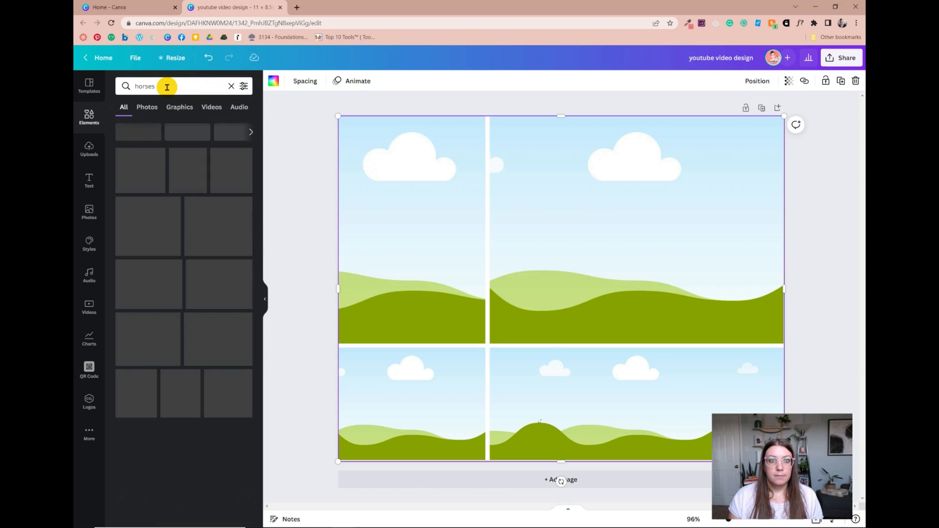
pyautogui.click(146, 108)
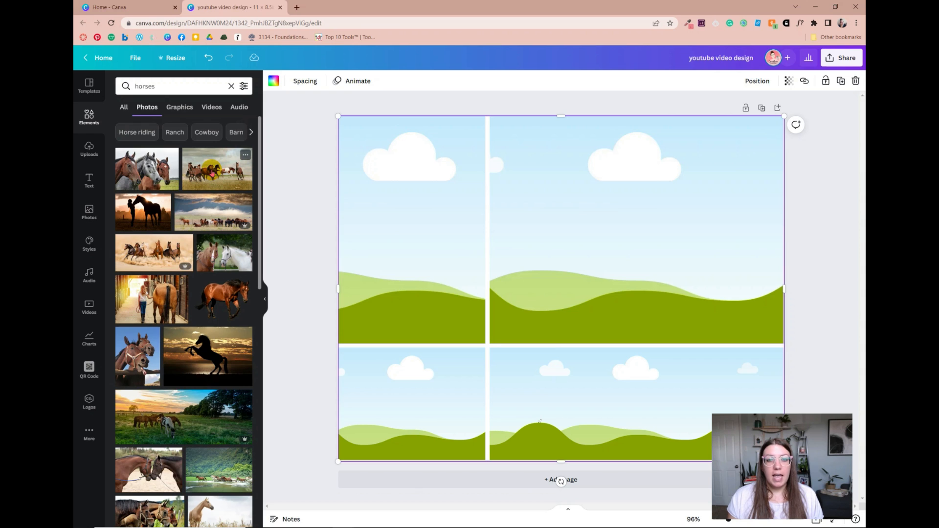
pyautogui.moveTo(215, 177); pyautogui.dragTo(266, 227)
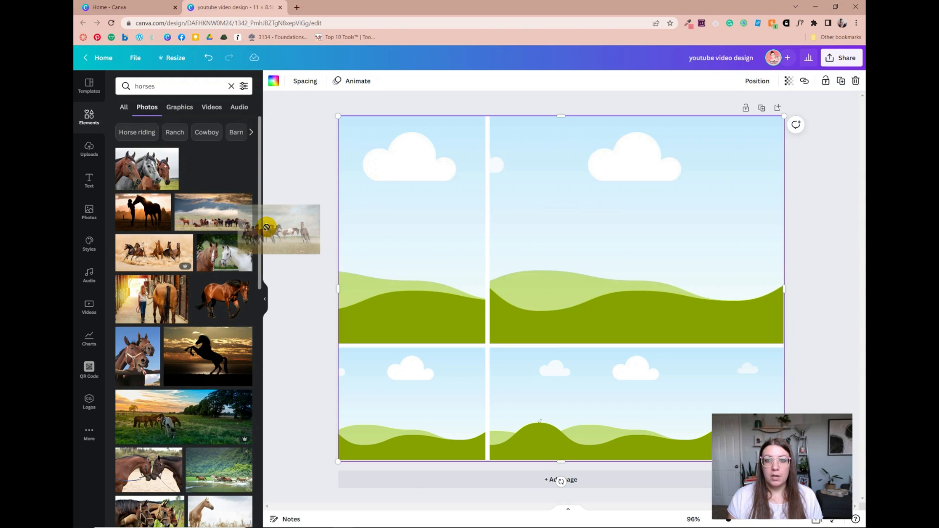
pyautogui.moveTo(266, 227); pyautogui.dragTo(372, 235)
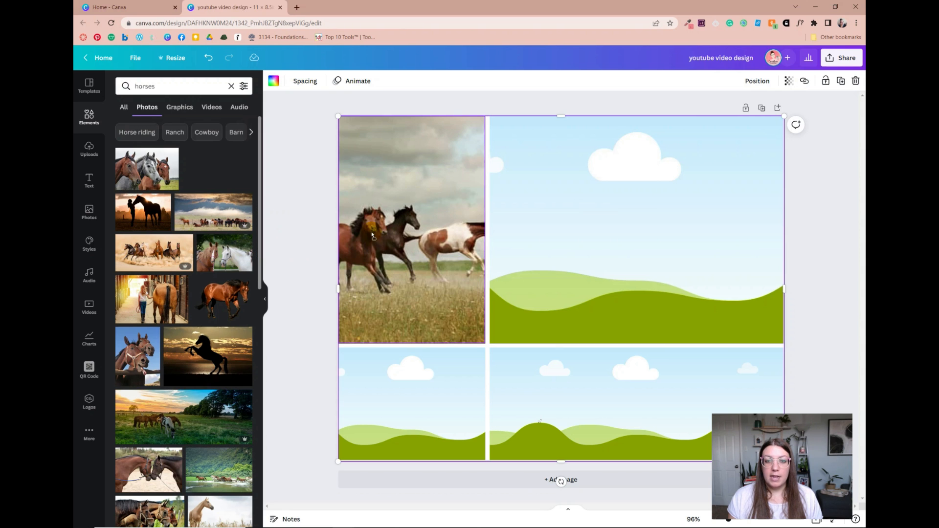
# Step: Place the running horses photo in the grid's upper-right cell, the three horse heads in the lower-left and the rearing silhouette in the lower-right
pyautogui.moveTo(487, 246); pyautogui.dragTo(551, 256)
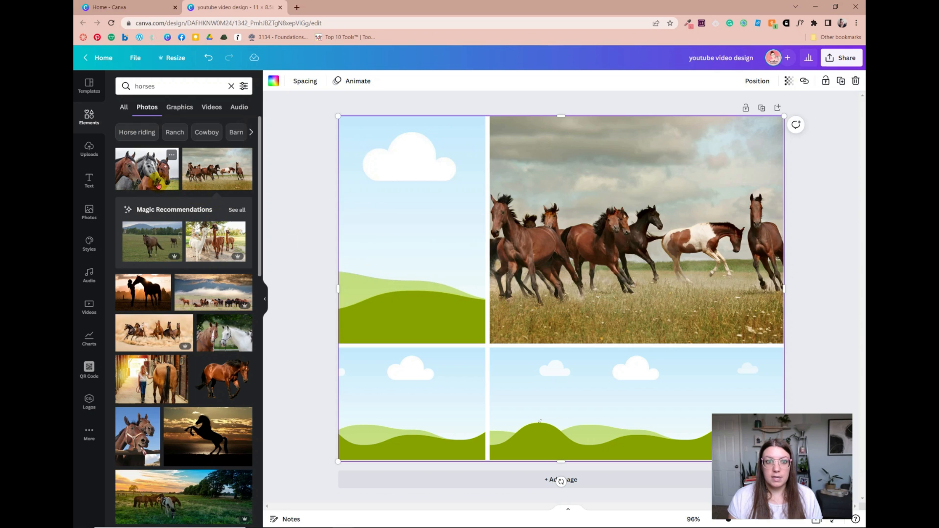
pyautogui.moveTo(156, 182); pyautogui.dragTo(366, 429)
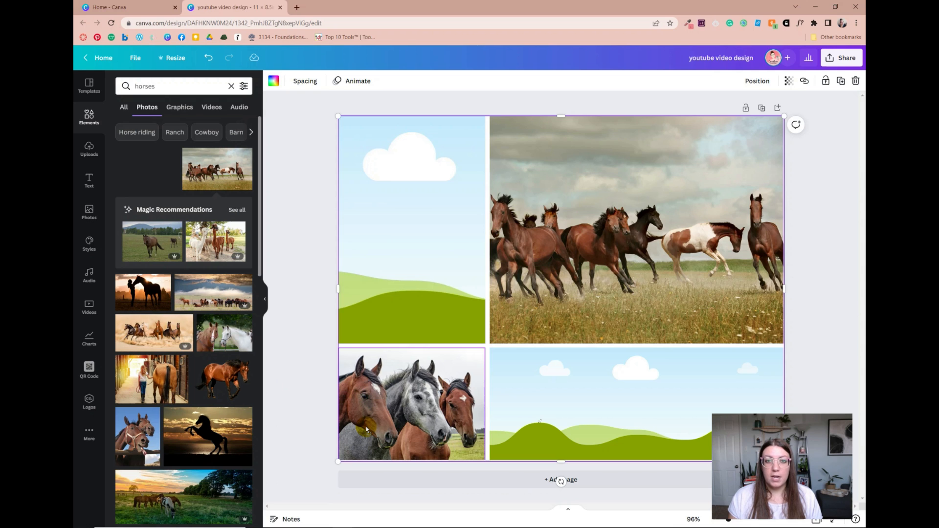
pyautogui.moveTo(367, 429); pyautogui.dragTo(366, 429)
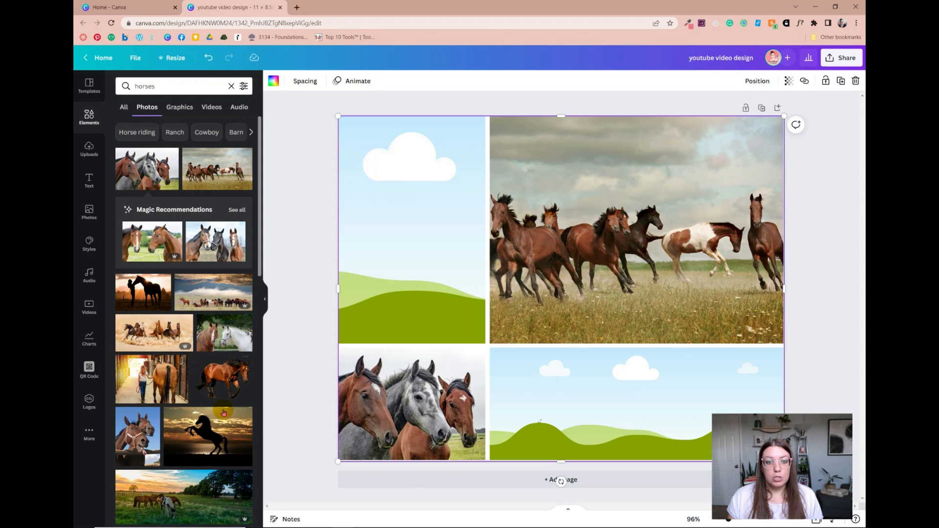
pyautogui.moveTo(223, 413); pyautogui.dragTo(557, 448)
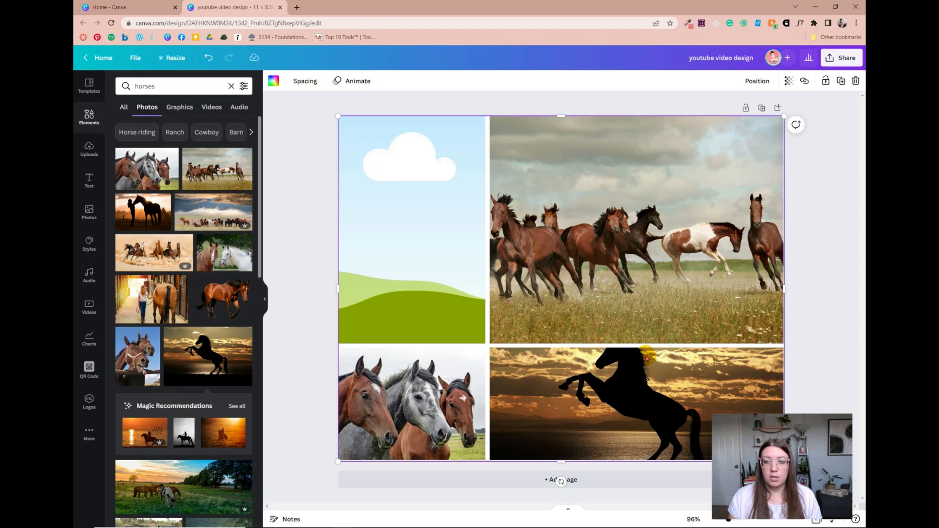
# Step: Reposition the sunset silhouette photo lower inside its grid cell so that the rearing horse's whole head shows
pyautogui.click(615, 385)
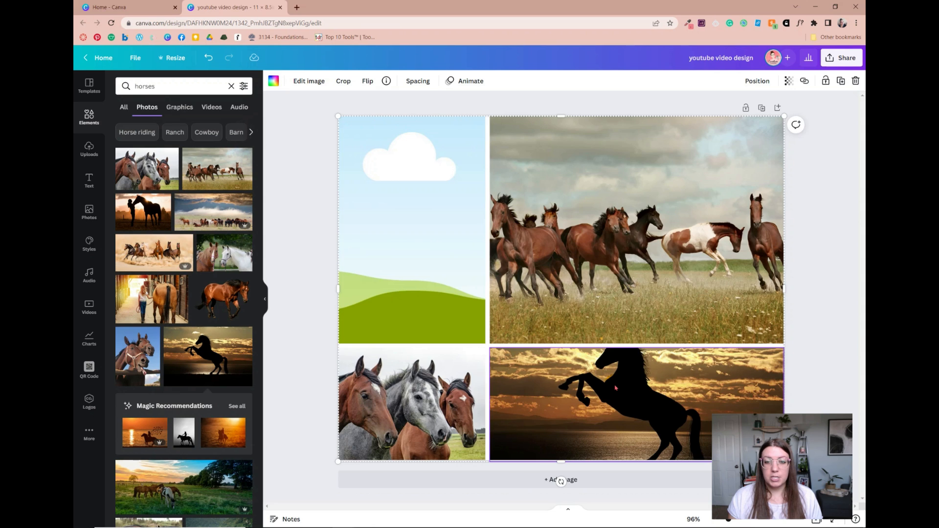
pyautogui.doubleClick(614, 386)
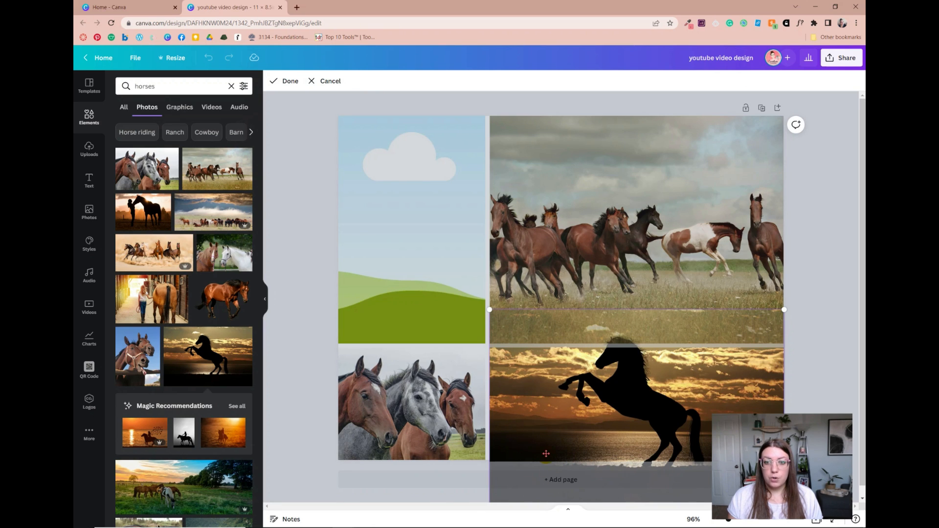
pyautogui.moveTo(632, 398); pyautogui.dragTo(631, 414)
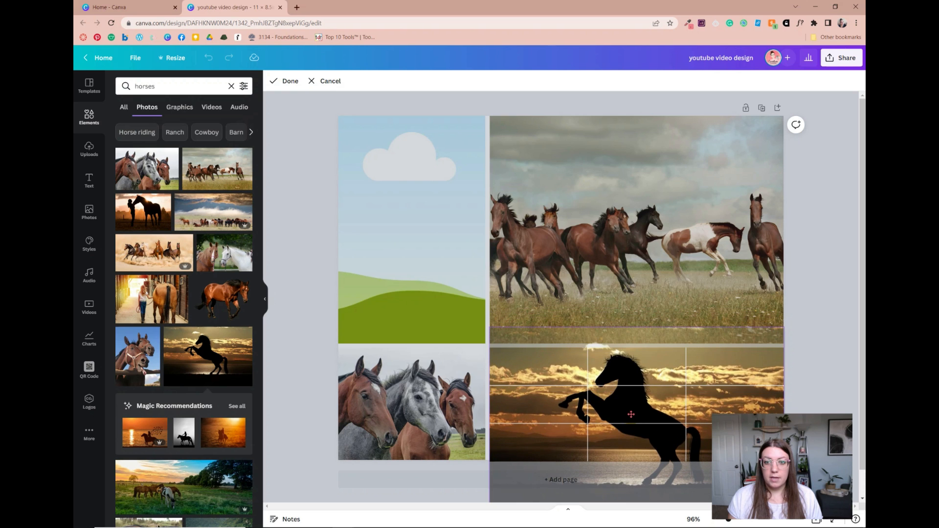
pyautogui.click(318, 272)
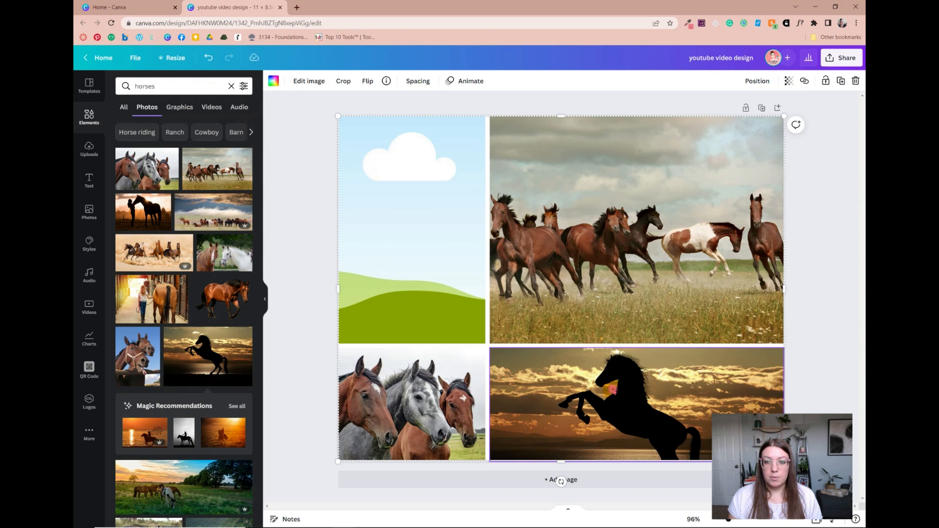
pyautogui.doubleClick(613, 390)
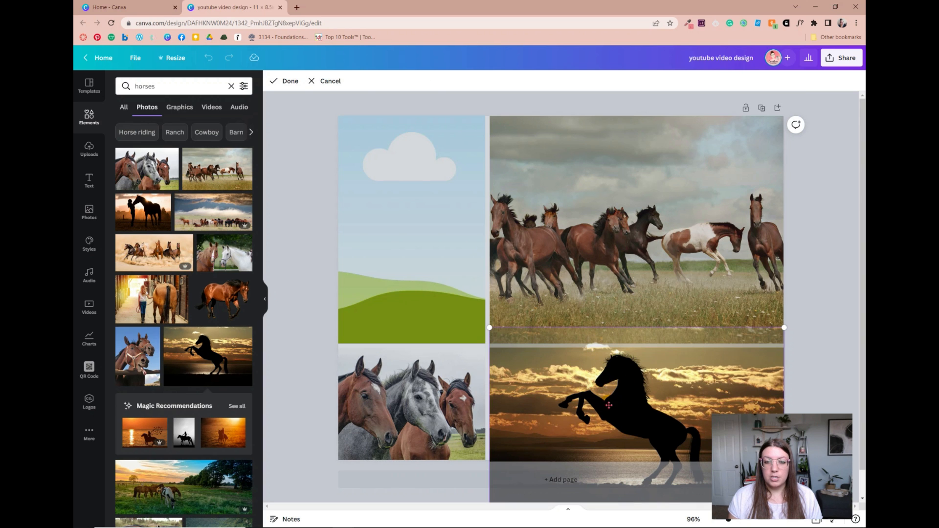
pyautogui.moveTo(609, 405); pyautogui.dragTo(609, 386)
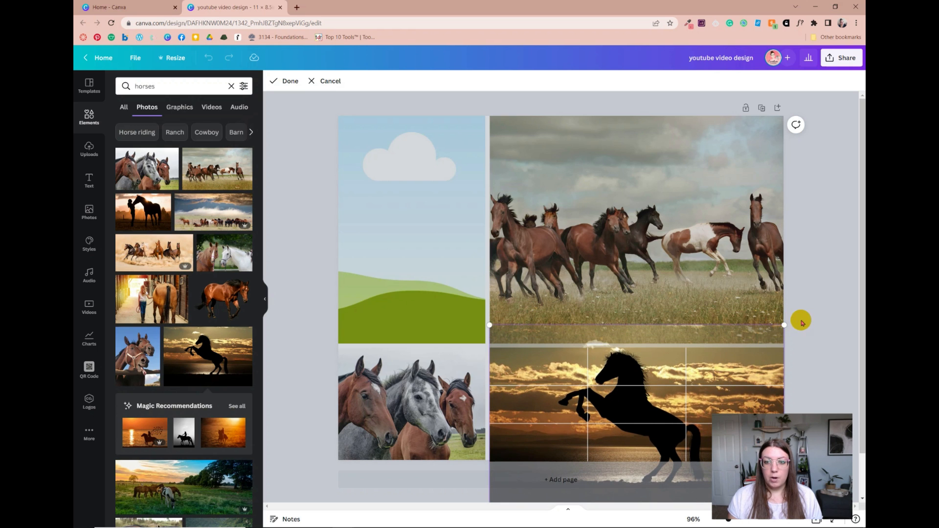
pyautogui.click(803, 321)
# Step: Fill the upper-left cell with the photo of two horses against a blue sky, then replace it with the two horses touching noses
pyautogui.moveTo(137, 356); pyautogui.dragTo(348, 269)
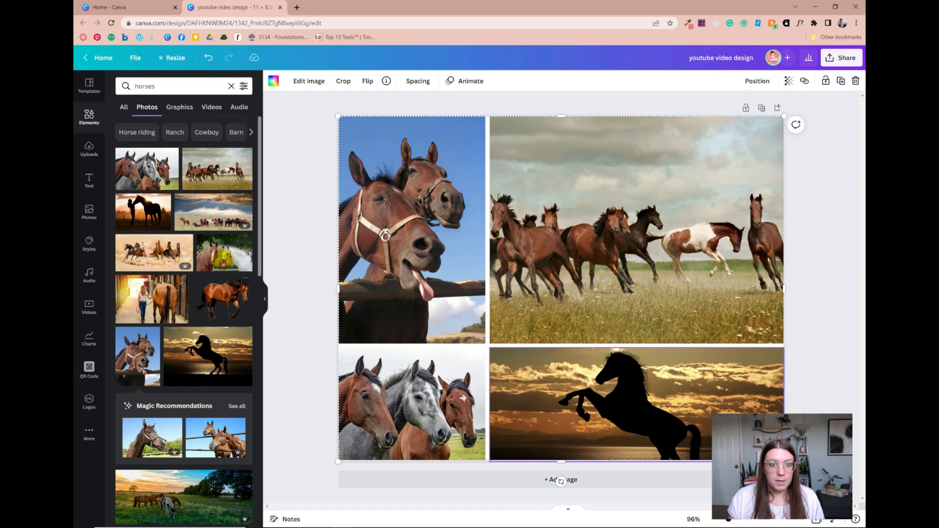
pyautogui.scroll(-2, 216, 265)
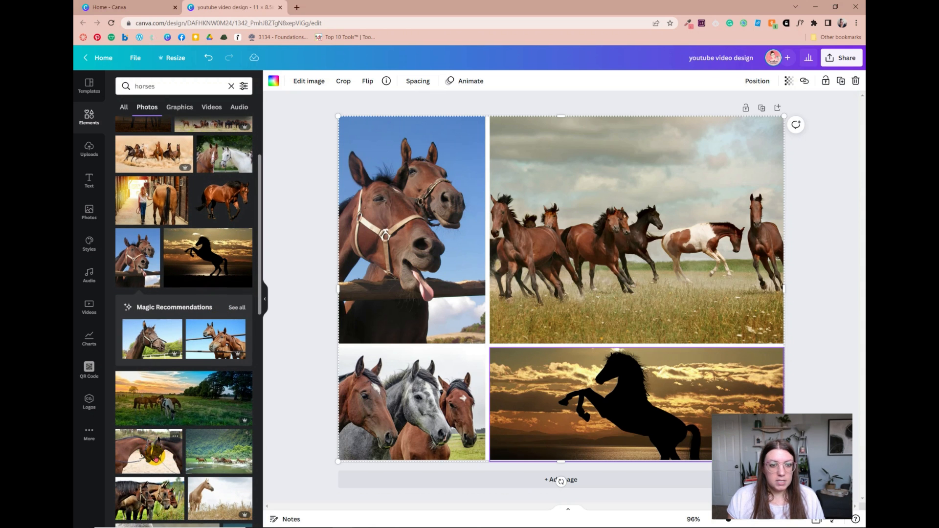
pyautogui.moveTo(155, 455); pyautogui.dragTo(360, 306)
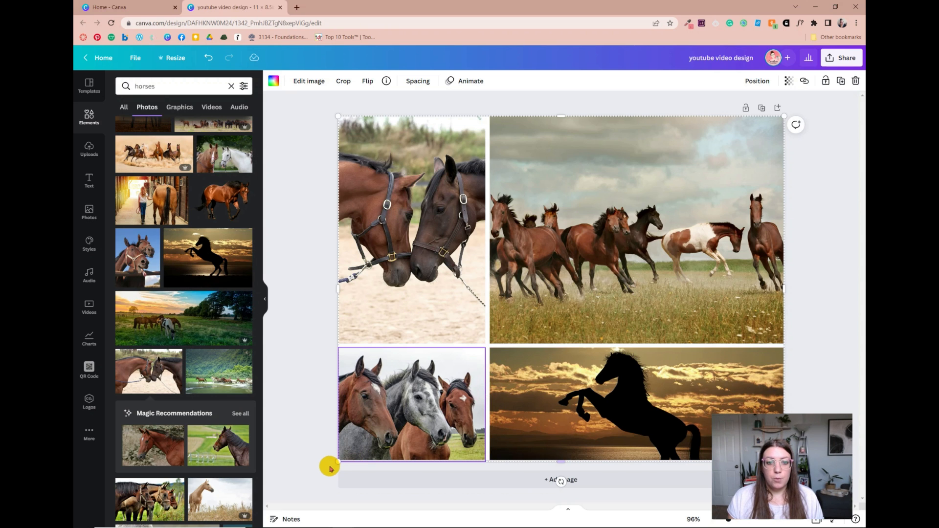
# Step: Shrink the photo grid toward the page's upper-right corner, then undo, redo and again undo the resizing
pyautogui.moveTo(335, 460); pyautogui.dragTo(521, 331)
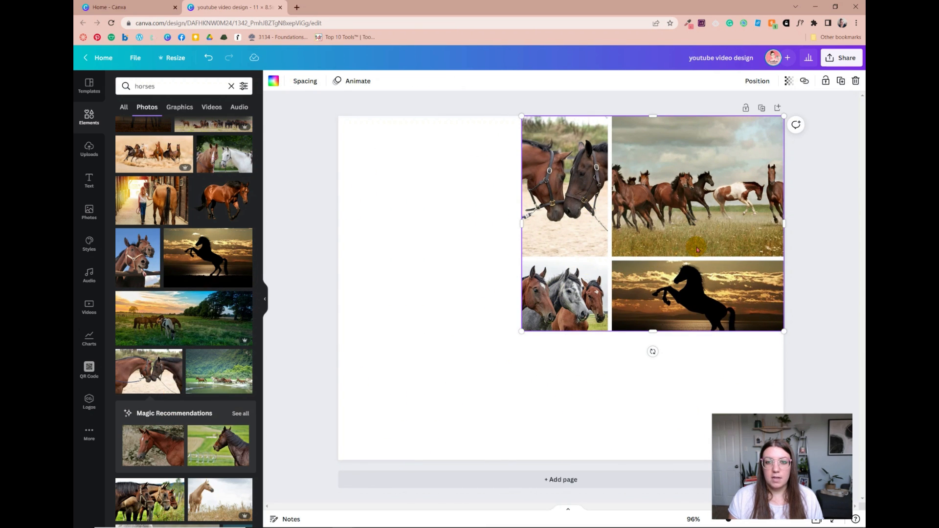
pyautogui.click(207, 57)
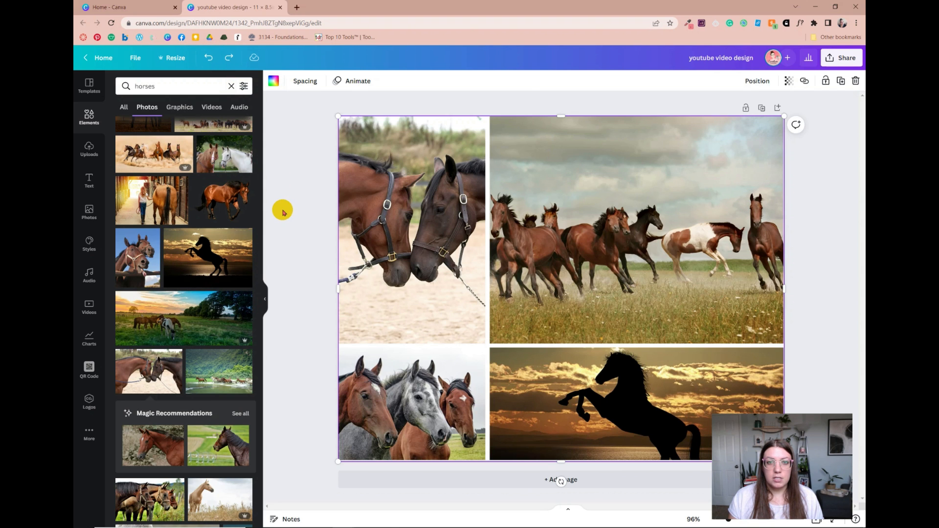
pyautogui.click(230, 58)
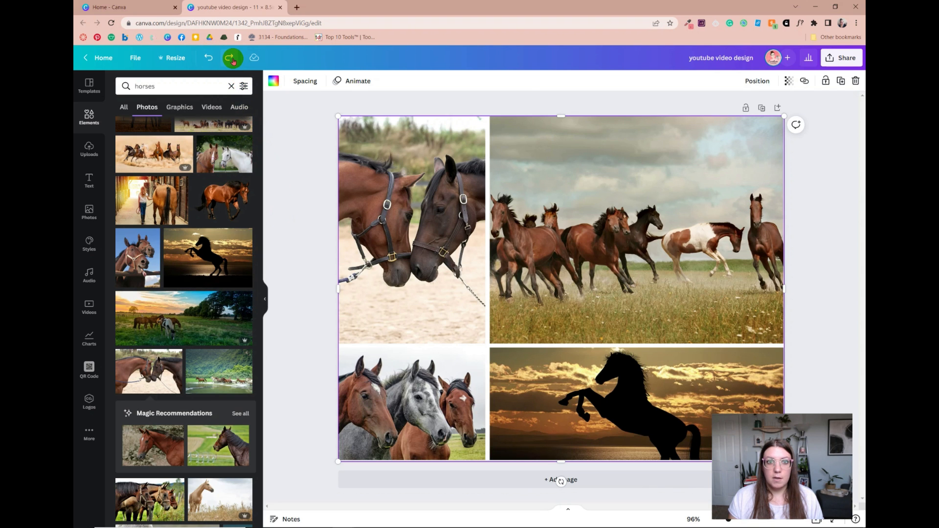
pyautogui.click(233, 59)
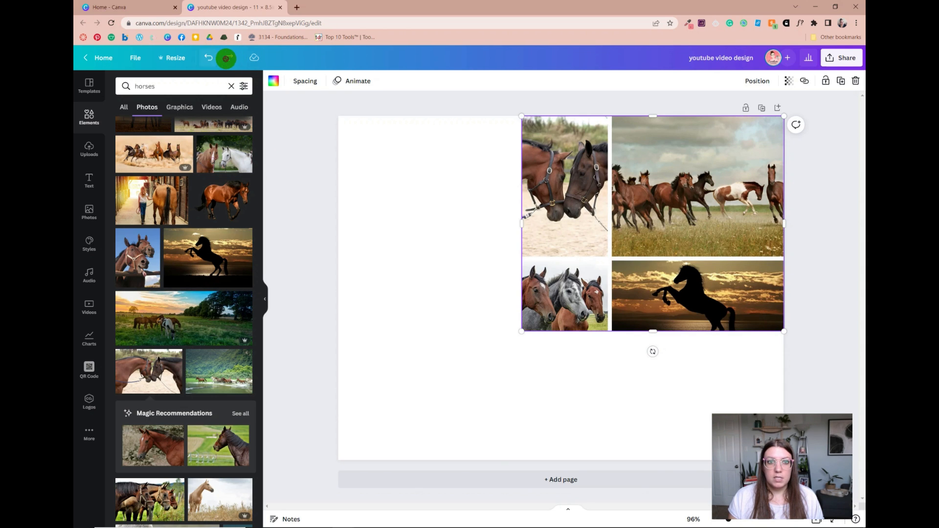
pyautogui.click(215, 62)
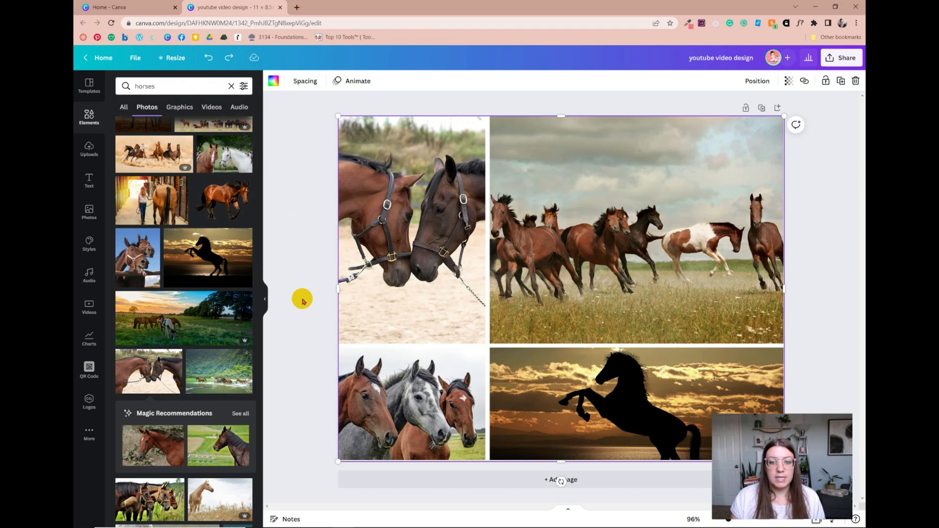
# Step: Show the full collection of grids and add the eight-cell grid with rows of three, two and three cells
pyautogui.click(88, 116)
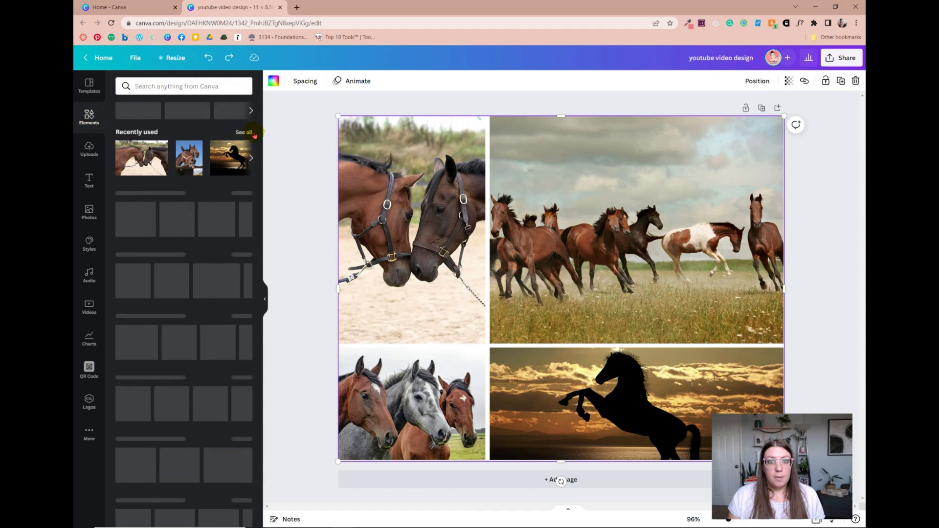
pyautogui.moveTo(265, 132); pyautogui.dragTo(272, 352)
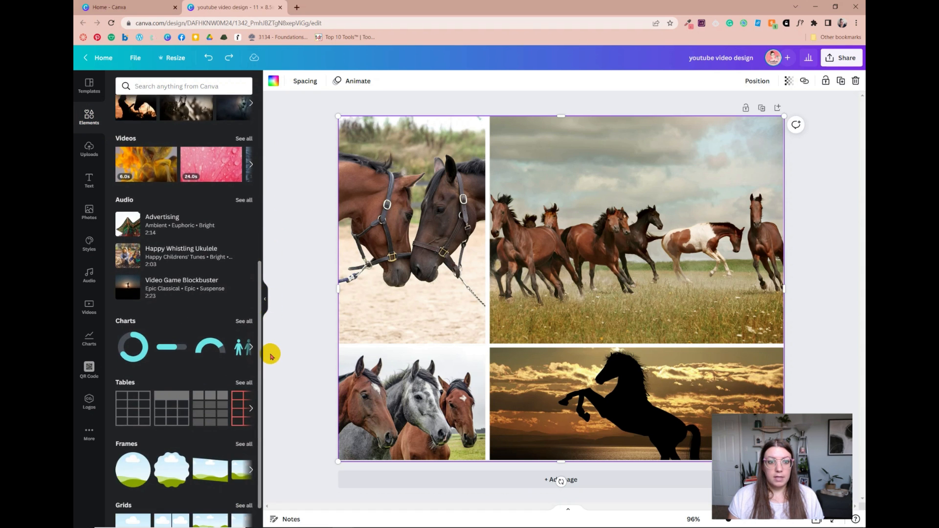
pyautogui.scroll(-4, 244, 353)
pyautogui.click(244, 318)
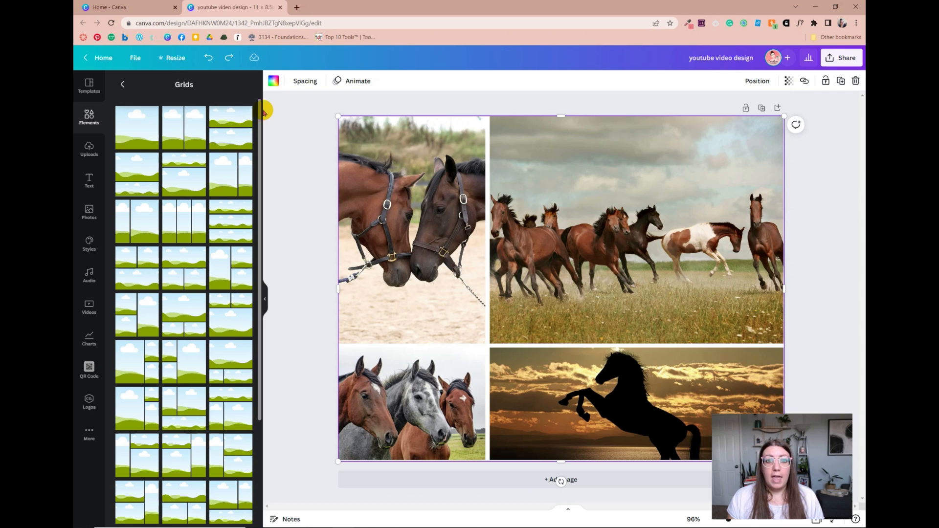
pyautogui.moveTo(259, 109); pyautogui.dragTo(255, 393)
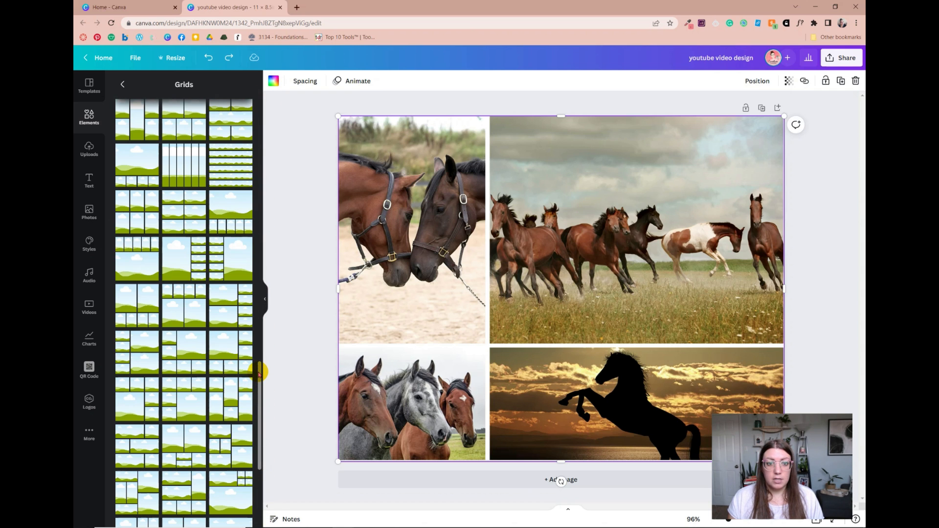
pyautogui.moveTo(259, 374); pyautogui.dragTo(289, 522)
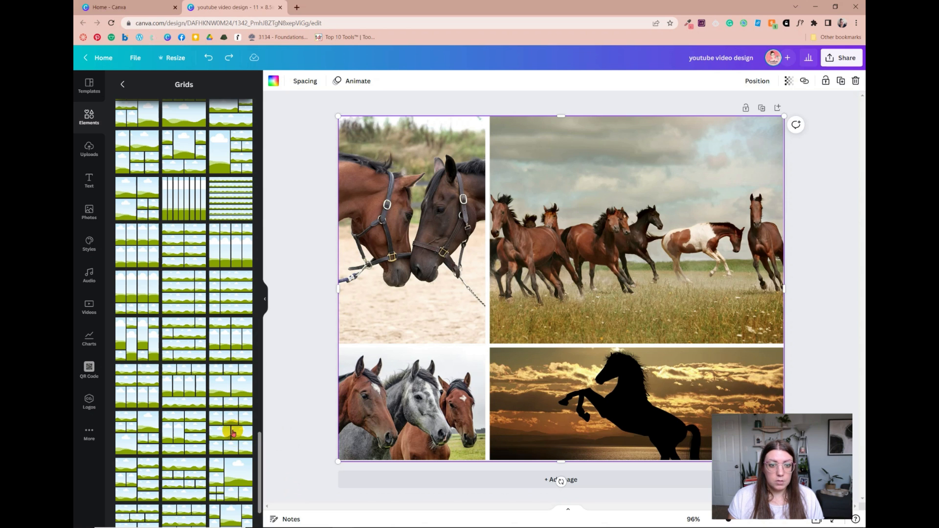
pyautogui.click(246, 446)
# Step: Delete the horse photo grid behind the new eight-cell grid and position the new grid to cover the page
pyautogui.moveTo(413, 266); pyautogui.dragTo(432, 385)
pyautogui.click(385, 155)
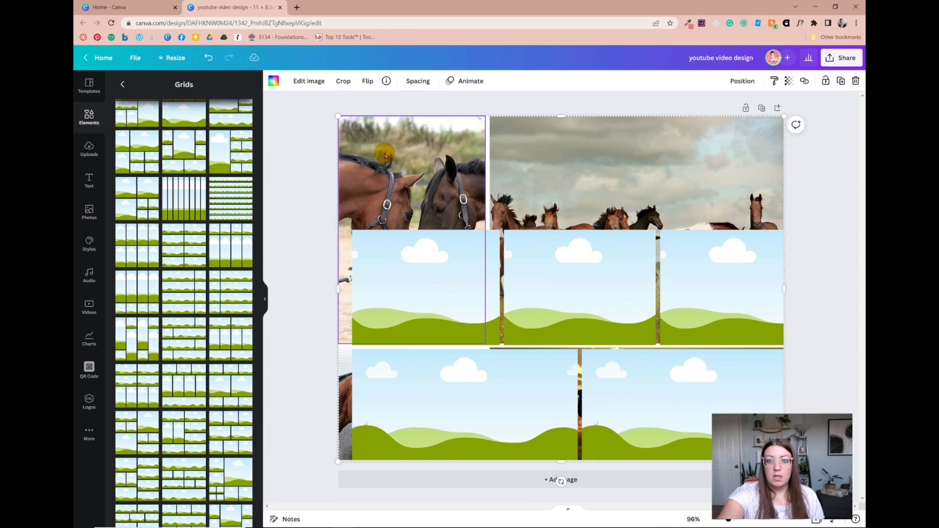
pyautogui.press('Delete')
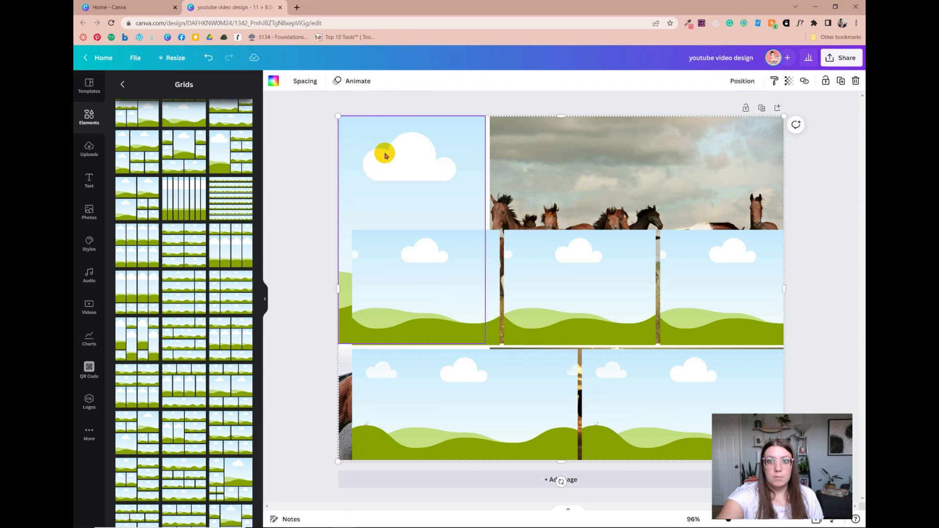
pyautogui.press('Delete')
pyautogui.moveTo(427, 310); pyautogui.dragTo(409, 195)
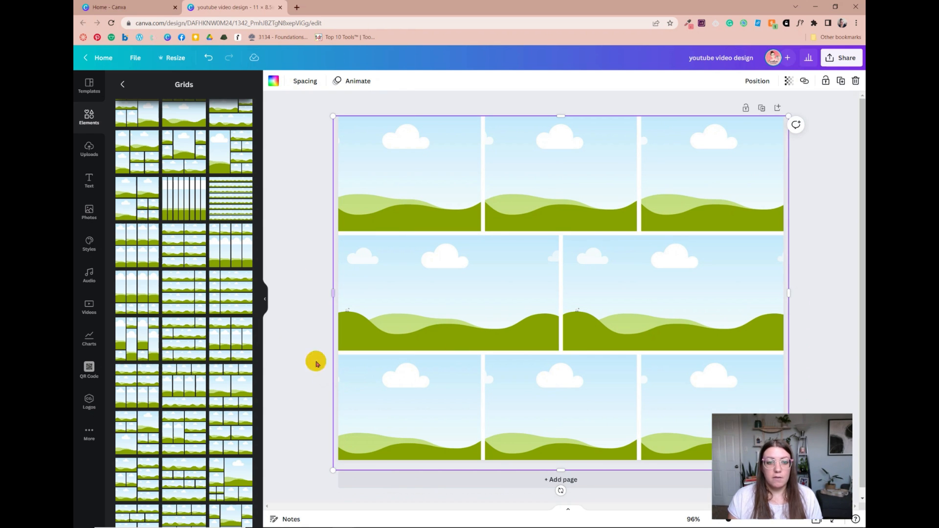
# Step: Replace the eight-cell grid with the sixteen-cell grid of four rows and four columns, then delete that grid too
pyautogui.moveTo(259, 448); pyautogui.dragTo(262, 527)
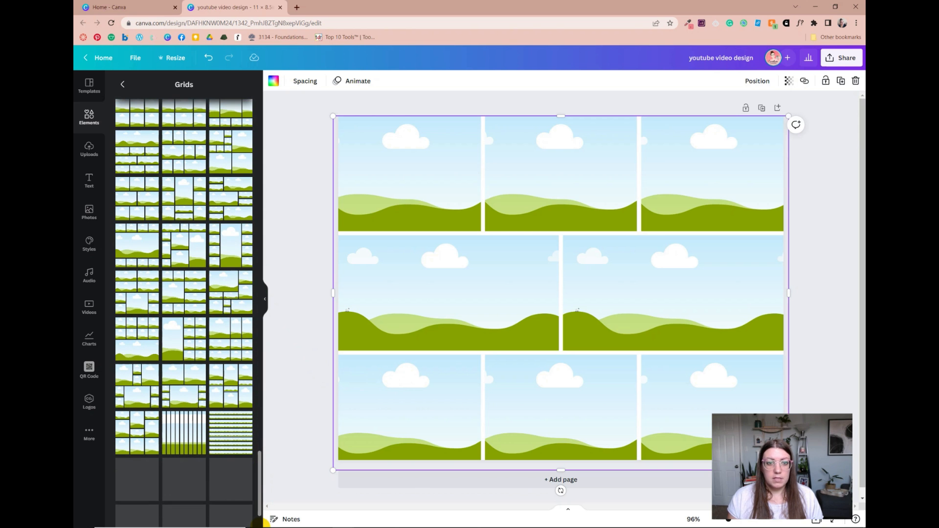
pyautogui.moveTo(260, 455); pyautogui.dragTo(259, 504)
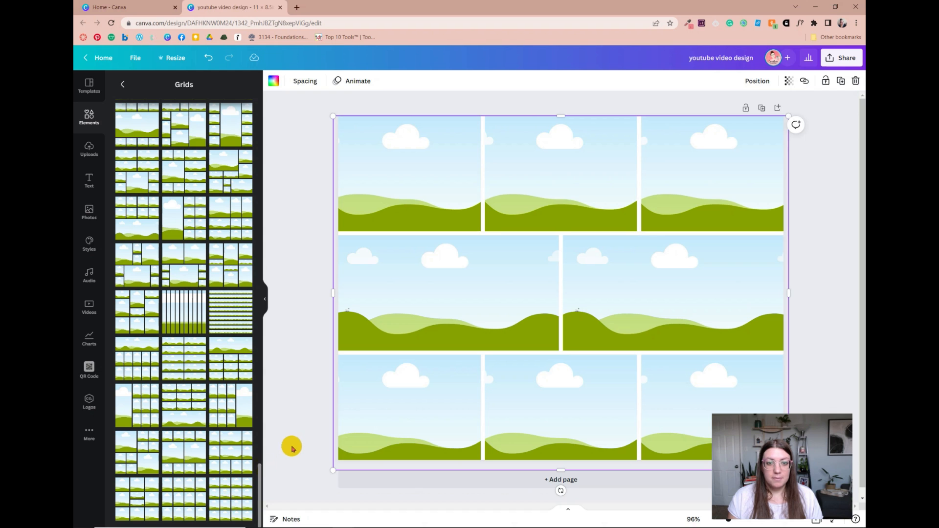
pyautogui.press('Delete')
pyautogui.click(231, 497)
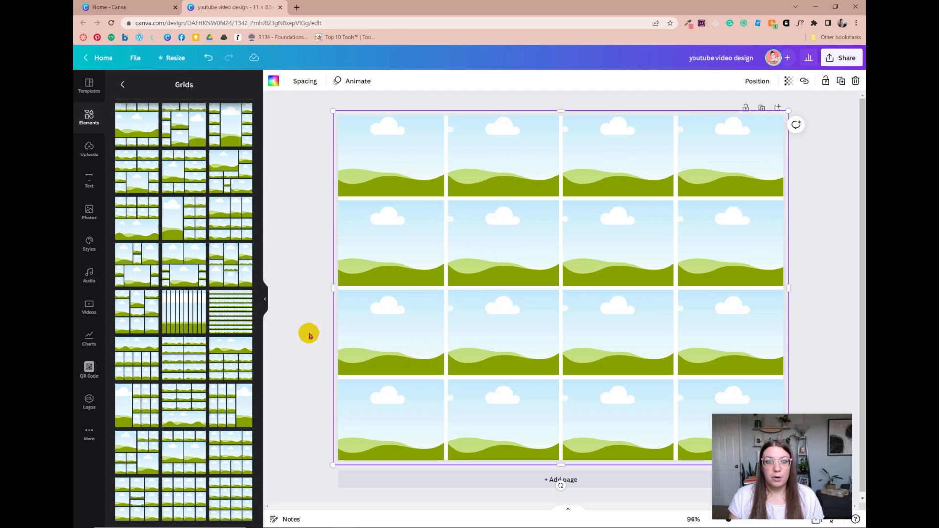
pyautogui.click(223, 254)
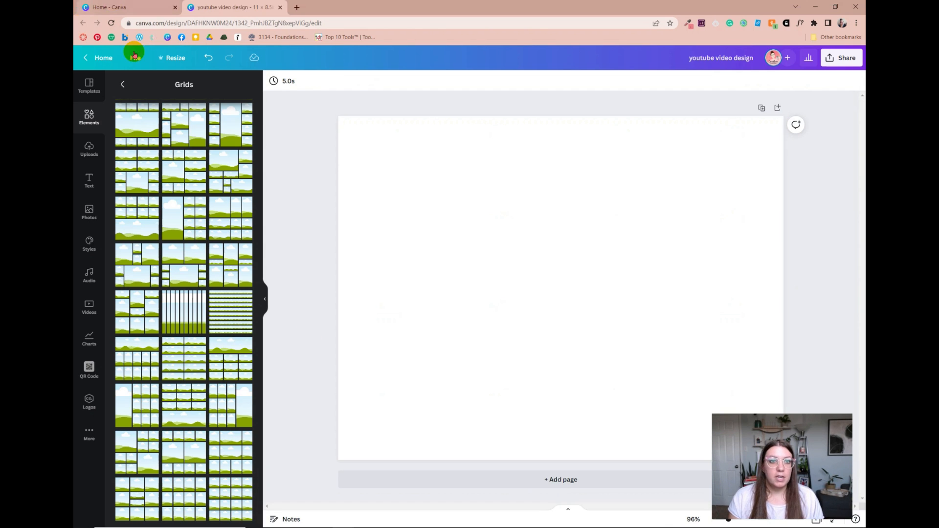
# Step: View the full collection of lines and shapes, then show all frames in the elements library
pyautogui.click(90, 116)
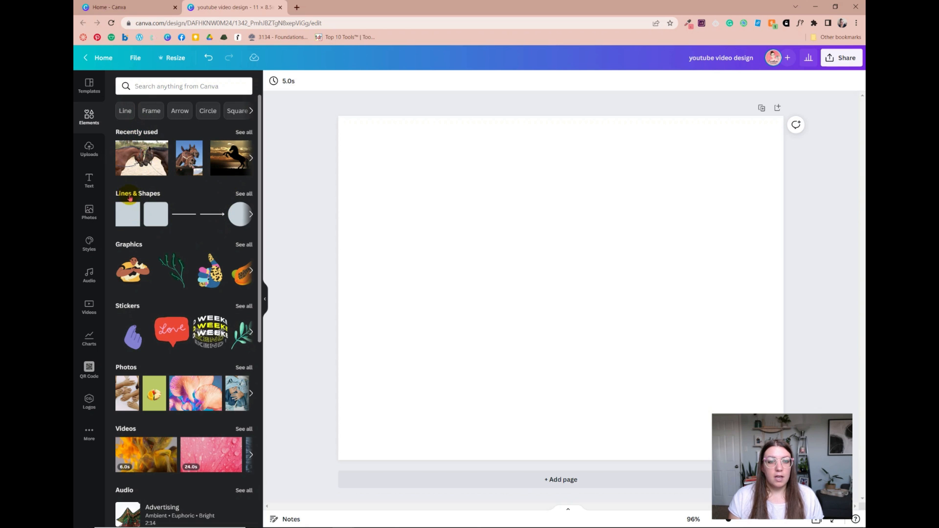
pyautogui.click(243, 194)
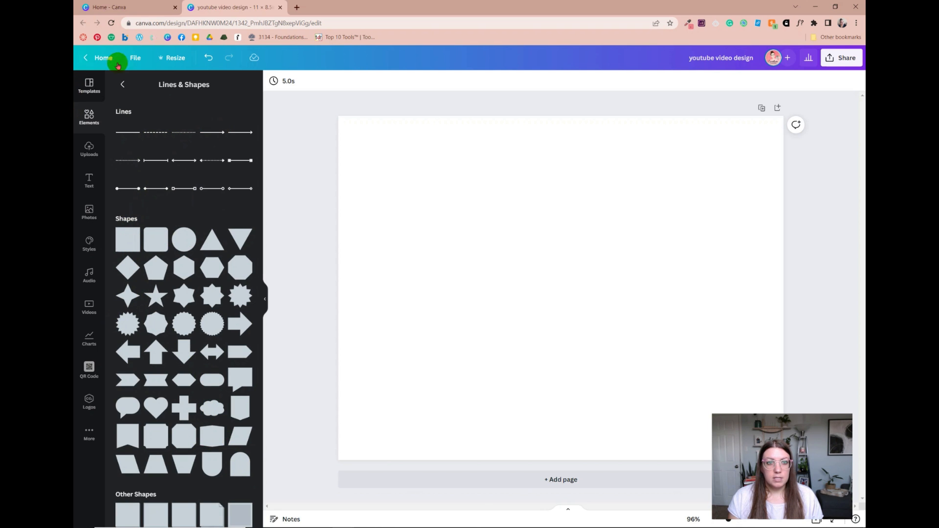
pyautogui.click(89, 116)
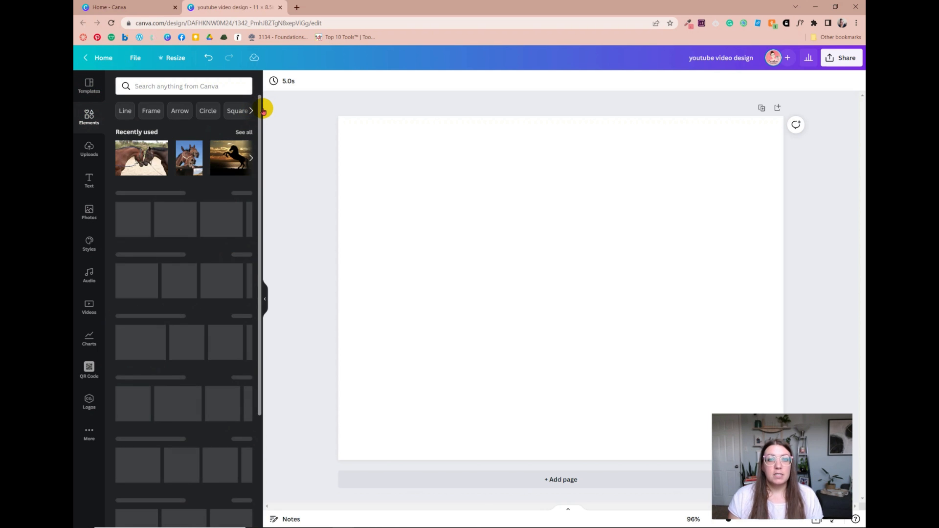
pyautogui.moveTo(260, 114); pyautogui.dragTo(264, 319)
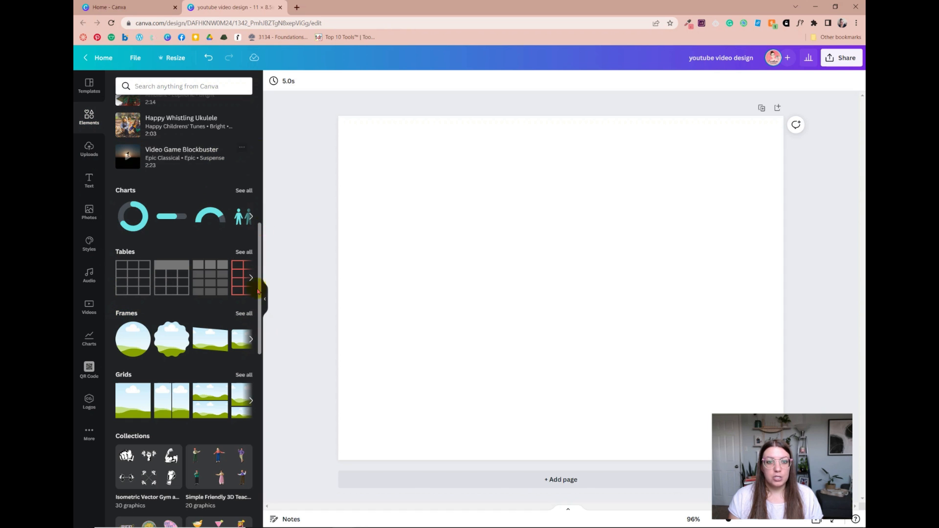
pyautogui.click(237, 315)
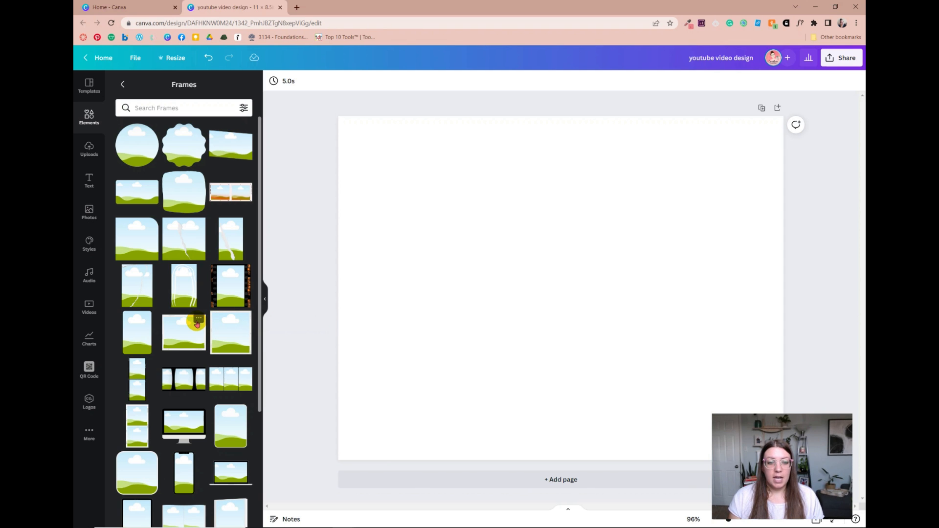
# Step: Add the desktop computer monitor frame to the page, enlarge it and position it at the page's bottom edge
pyautogui.scroll(-1, 197, 325)
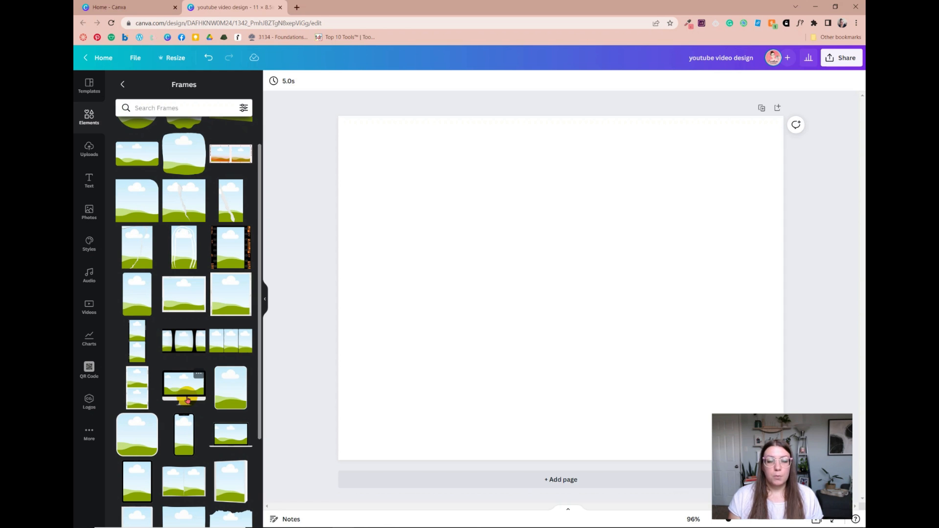
pyautogui.click(187, 400)
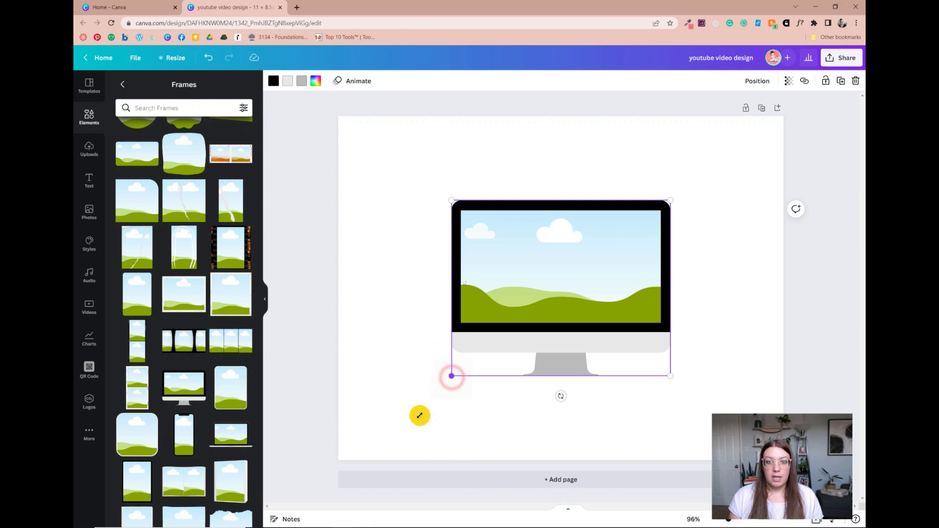
pyautogui.moveTo(451, 377); pyautogui.dragTo(409, 436)
pyautogui.moveTo(487, 373); pyautogui.dragTo(520, 402)
# Step: Fill the monitor frame with the recently used photo of two brown horses facing each other
pyautogui.click(119, 85)
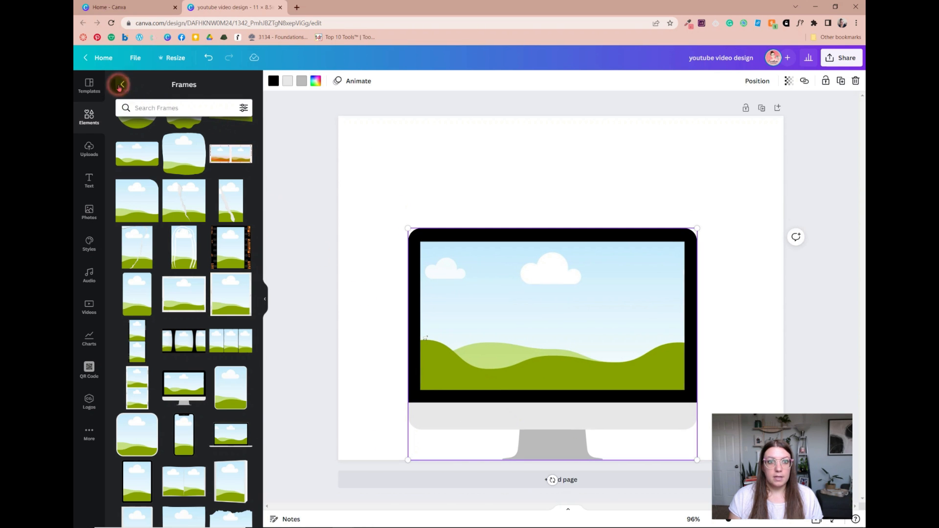
pyautogui.moveTo(196, 158); pyautogui.dragTo(330, 229)
pyautogui.moveTo(201, 157); pyautogui.dragTo(524, 316)
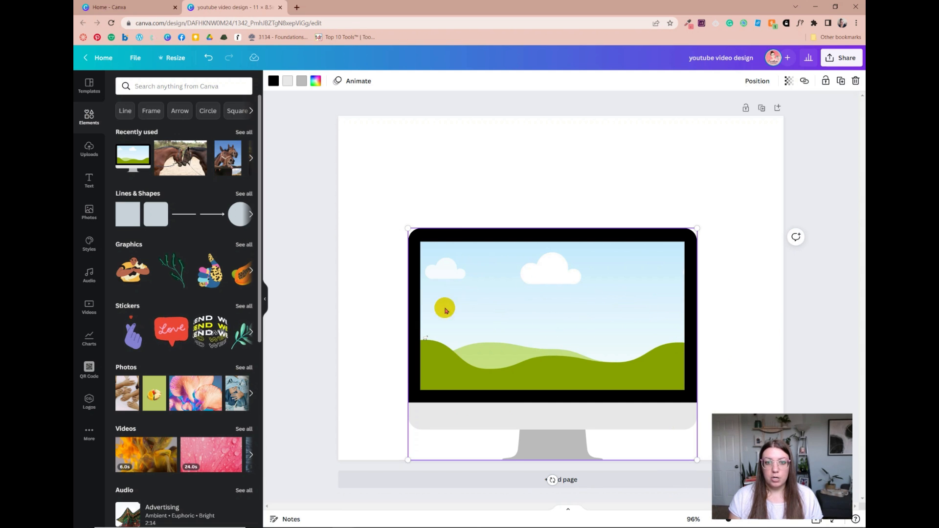
pyautogui.moveTo(164, 150); pyautogui.dragTo(465, 330)
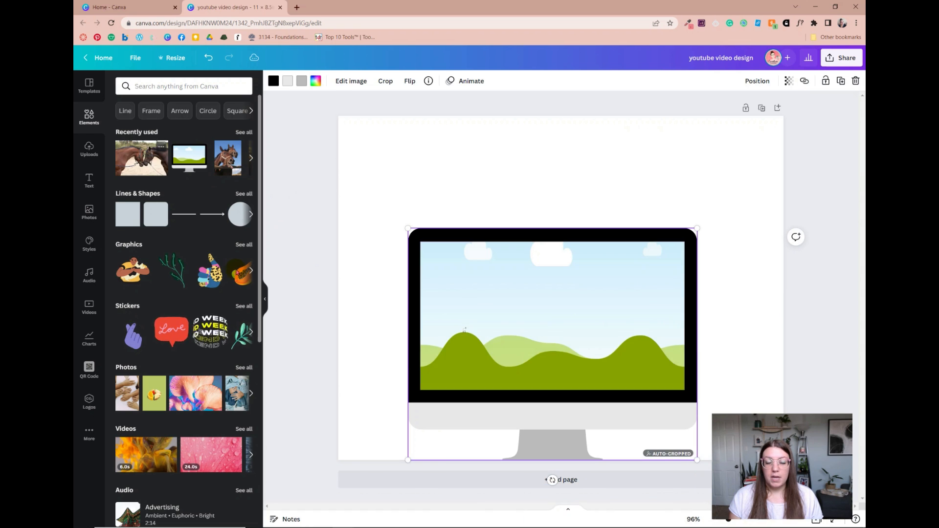
pyautogui.click(412, 178)
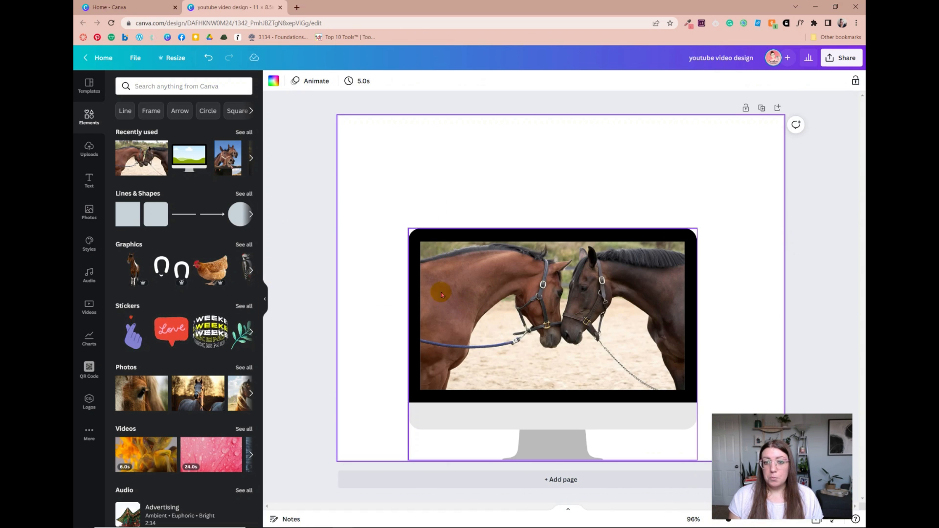
# Step: Remove the horse photo from the monitor frame, then delete the empty frame from the page
pyautogui.click(514, 329)
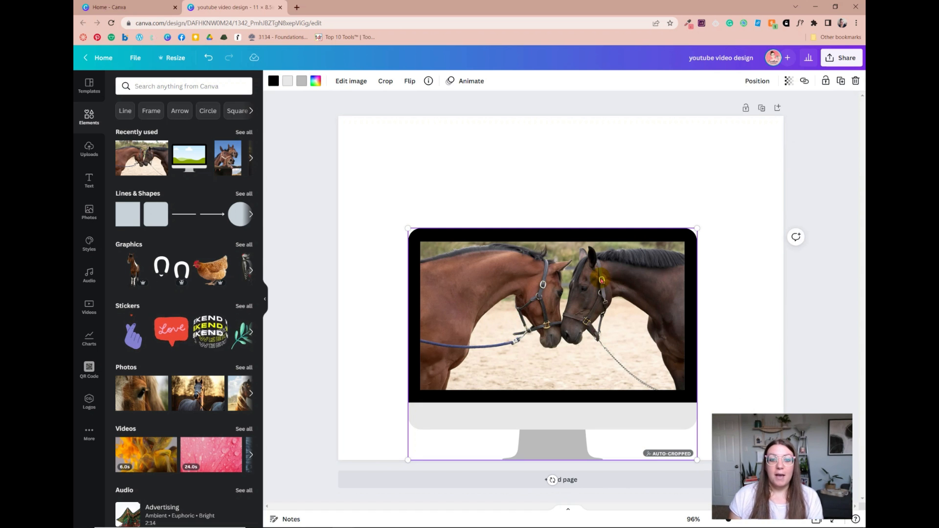
pyautogui.press('Delete')
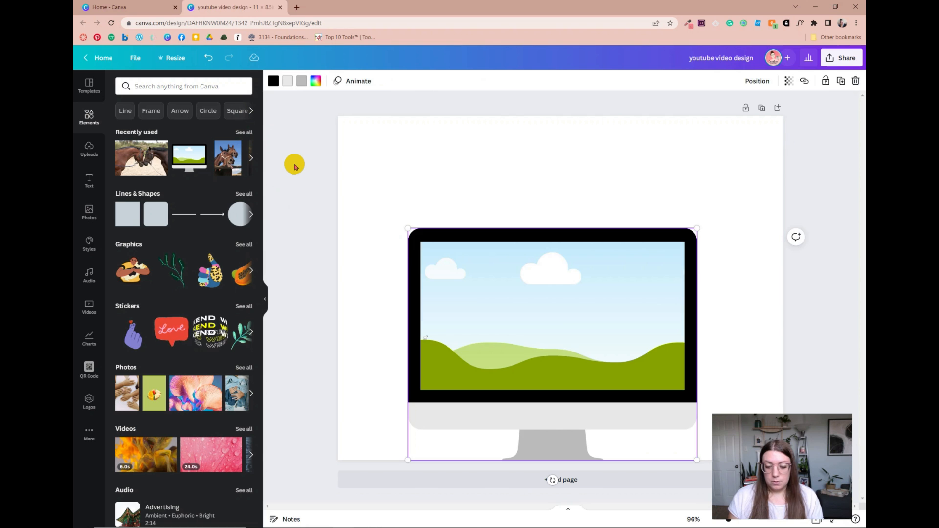
pyautogui.press('Delete')
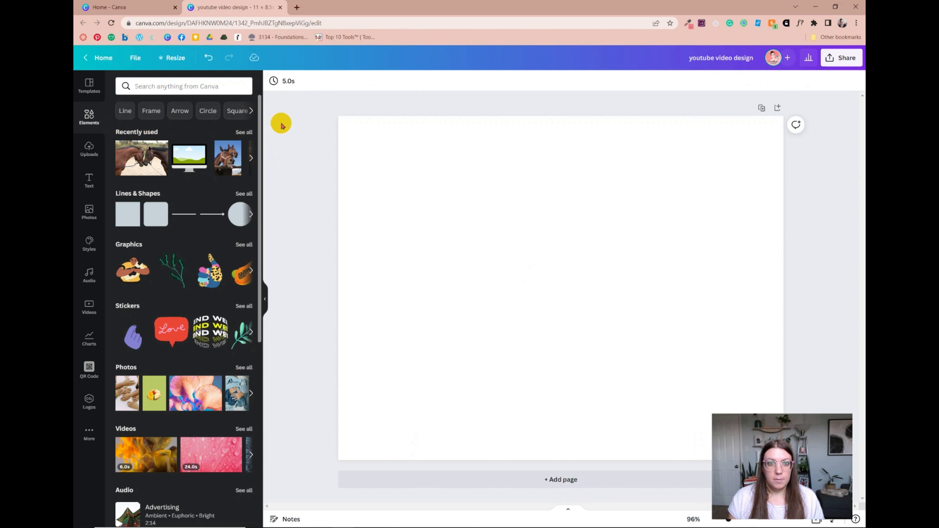
# Step: Show the full collection of frames and search it for "letters"
pyautogui.moveTo(260, 116); pyautogui.dragTo(264, 358)
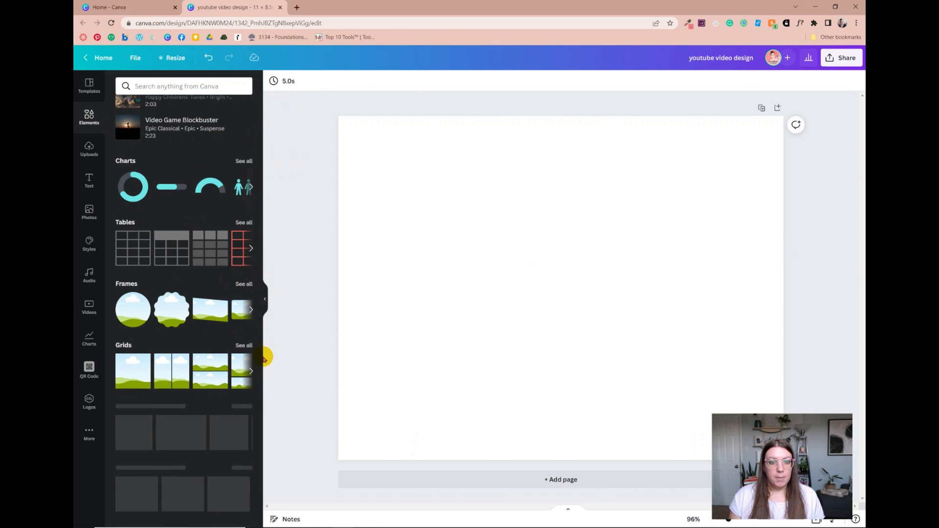
pyautogui.click(244, 283)
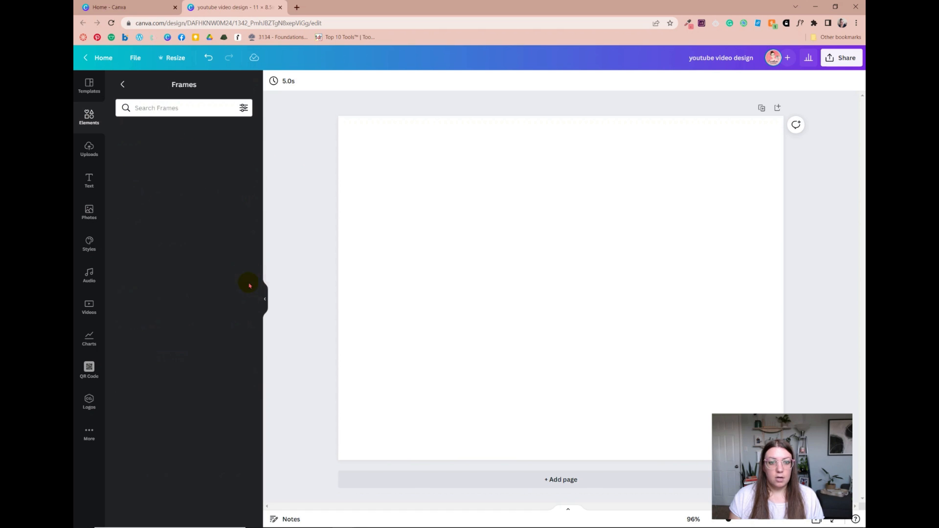
pyautogui.click(184, 106)
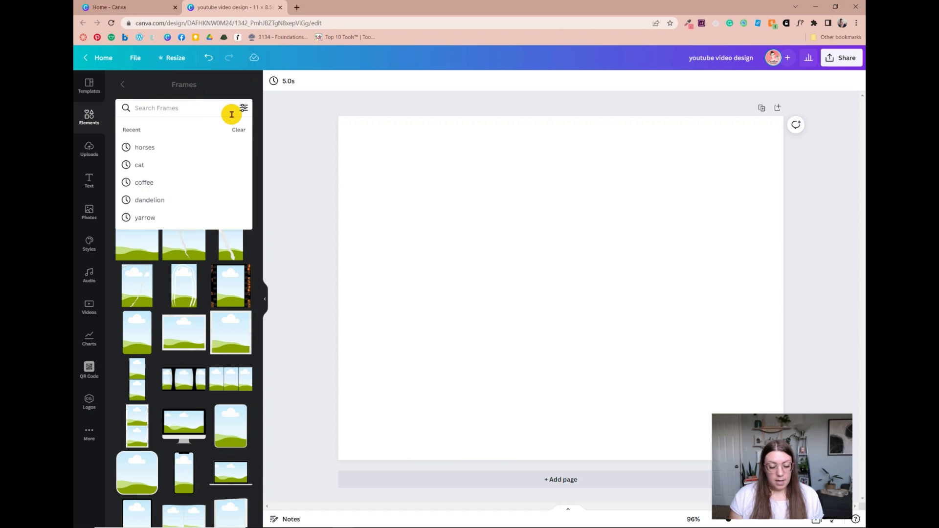
pyautogui.write('letter')
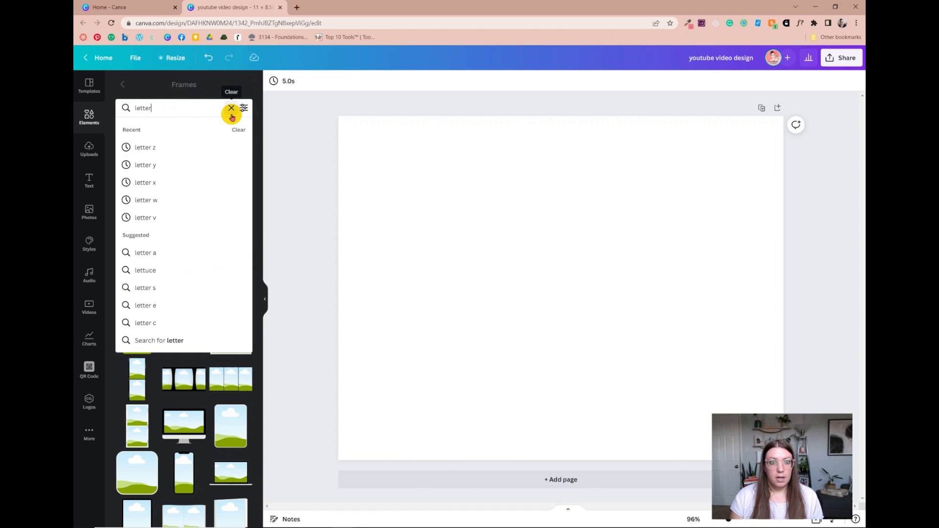
pyautogui.write('s')
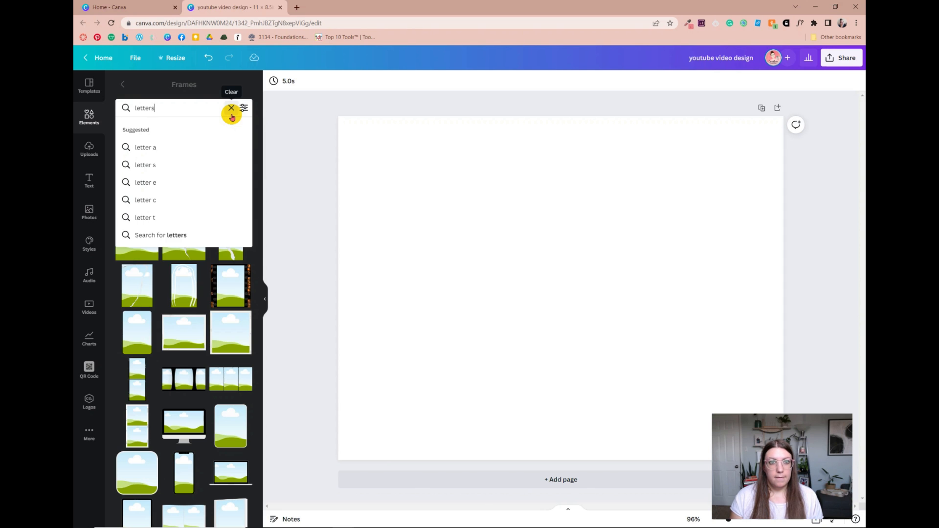
pyautogui.press('Return')
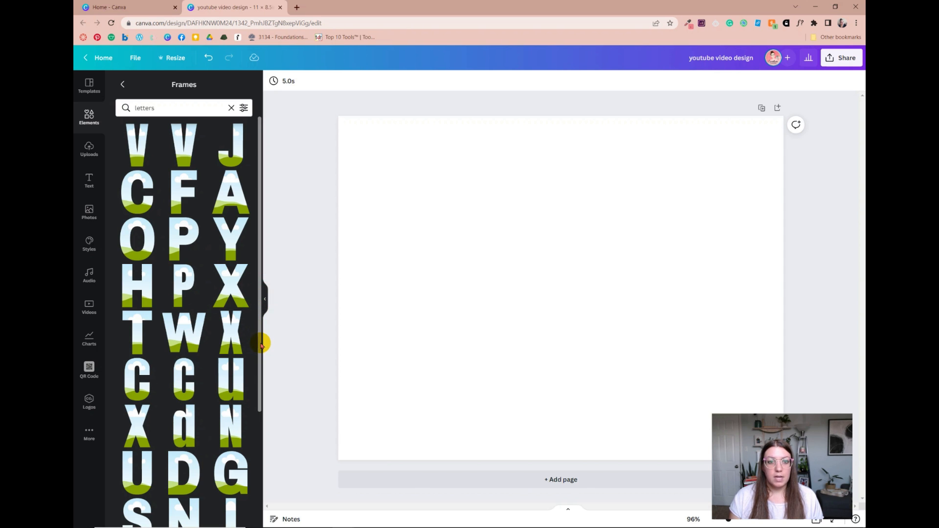
# Step: Add the bold capital A frame and place it in the upper-left part of the page
pyautogui.moveTo(261, 346); pyautogui.dragTo(267, 464)
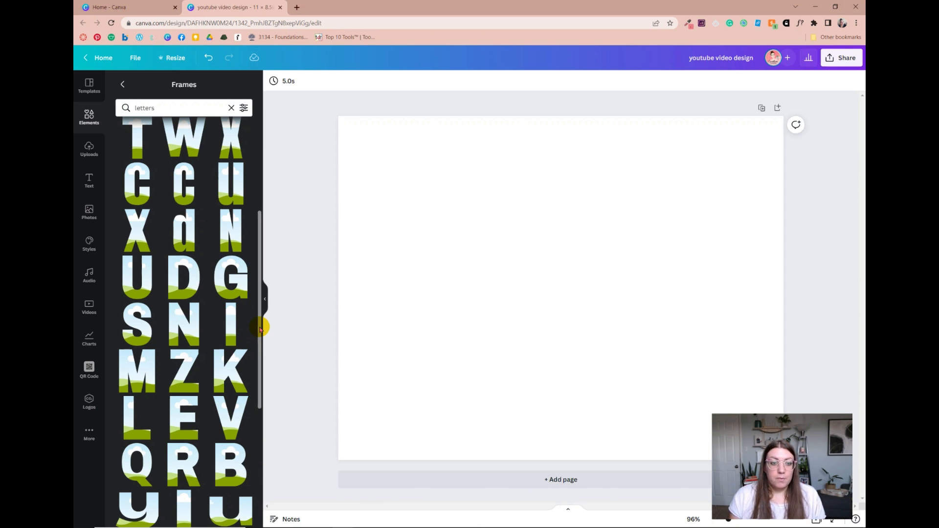
pyautogui.scroll(3, 154, 324)
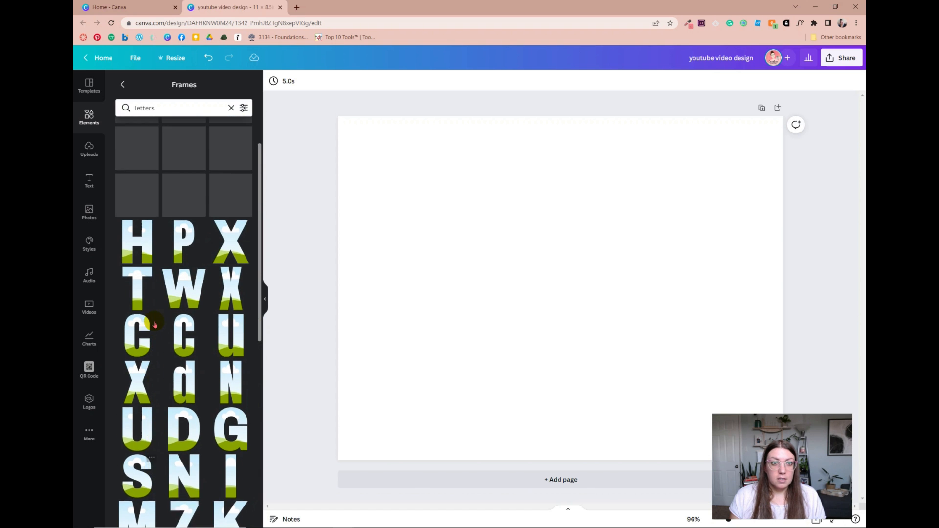
pyautogui.scroll(1, 154, 325)
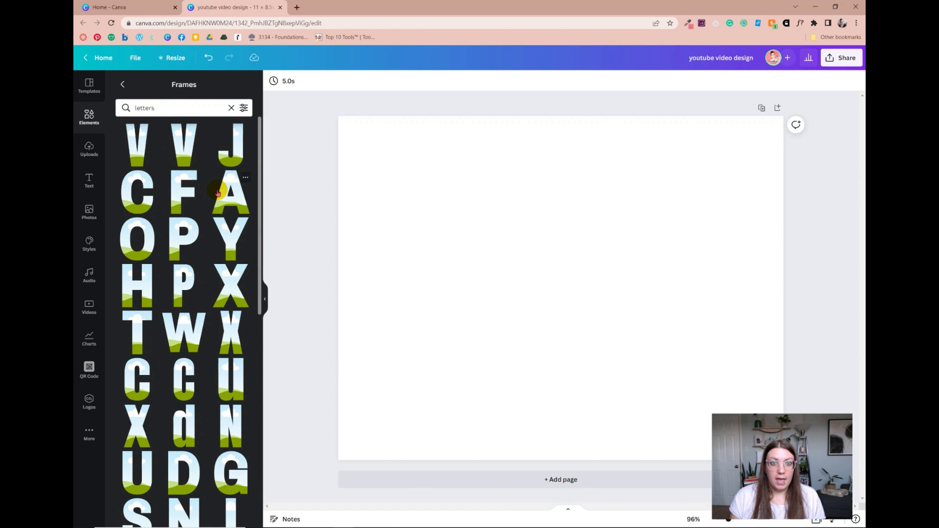
pyautogui.click(218, 192)
pyautogui.moveTo(552, 302); pyautogui.dragTo(425, 226)
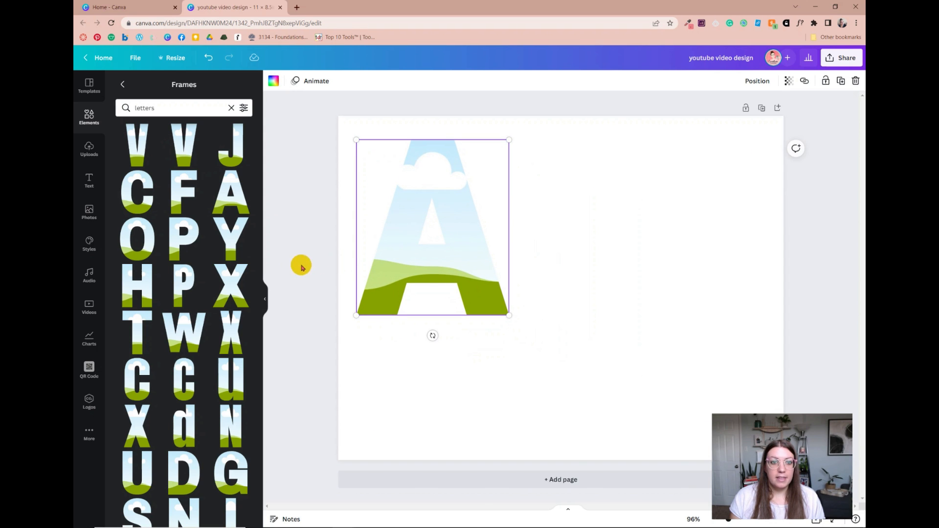
# Step: Search the frames for "letter b" and add the bold capital B frame beside the A
pyautogui.click(184, 106)
pyautogui.press('BackSpace')
pyautogui.press('Return')
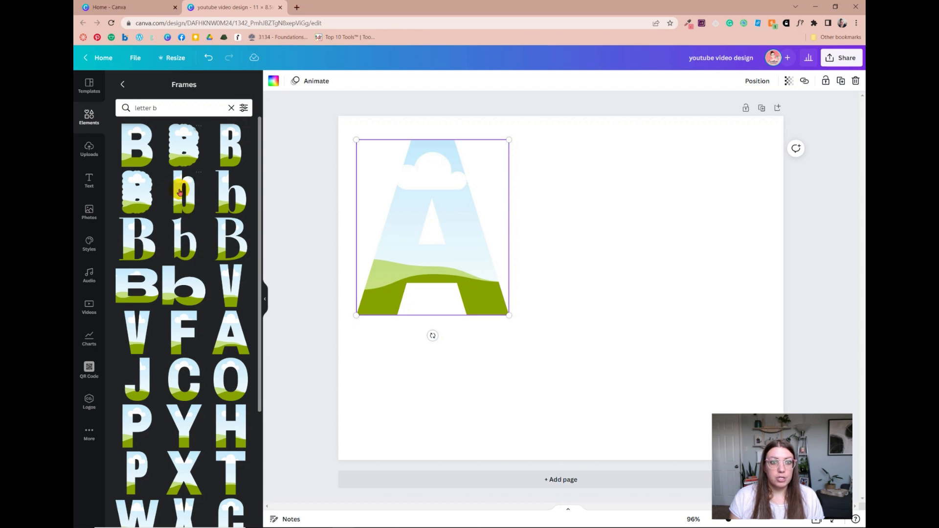
pyautogui.click(147, 154)
pyautogui.moveTo(583, 272); pyautogui.dragTo(592, 199)
# Step: Search the frames for "letter c" and place the bold capital C frame in the page's upper-right area
pyautogui.click(190, 115)
pyautogui.press('BackSpace')
pyautogui.write('c')
pyautogui.press('Return')
pyautogui.moveTo(152, 156); pyautogui.dragTo(740, 216)
# Step: Arrange the letter frames with A at the upper left, B at the lower centre and C at the upper right
pyautogui.moveTo(560, 226); pyautogui.dragTo(550, 351)
pyautogui.moveTo(692, 255); pyautogui.dragTo(686, 245)
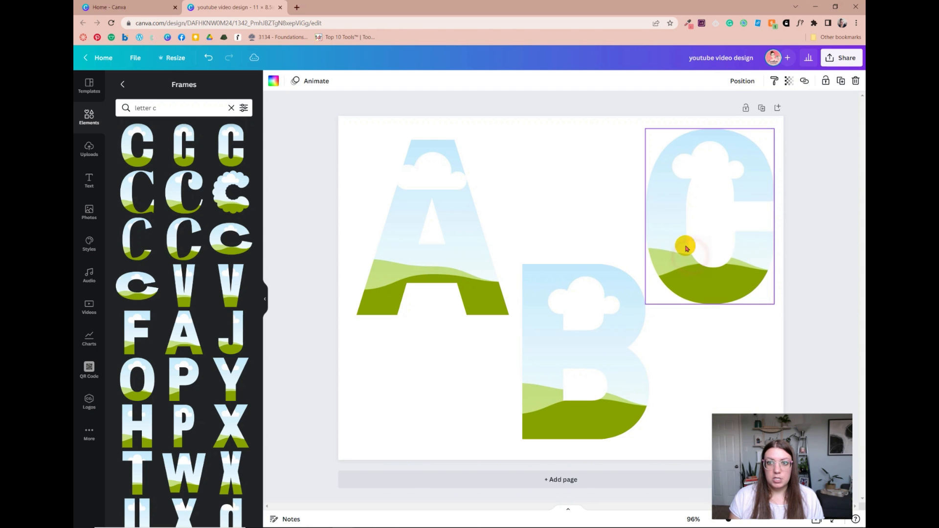
pyautogui.moveTo(473, 296); pyautogui.dragTo(460, 280)
pyautogui.moveTo(578, 379); pyautogui.dragTo(561, 383)
pyautogui.moveTo(687, 276); pyautogui.dragTo(669, 268)
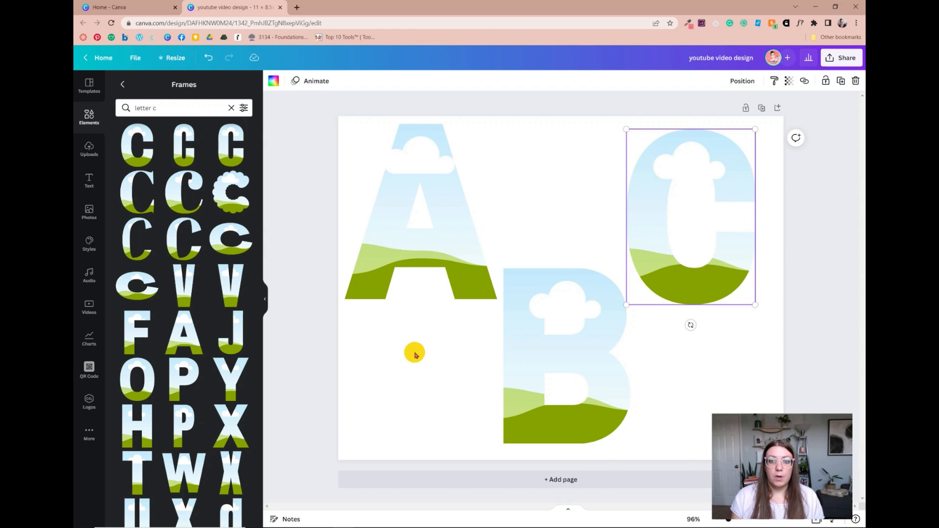
# Step: Add a second page and place the bold capital D frame from a "letter d" search in its upper-left area
pyautogui.click(524, 479)
pyautogui.click(187, 103)
pyautogui.press('BackSpace')
pyautogui.write('d')
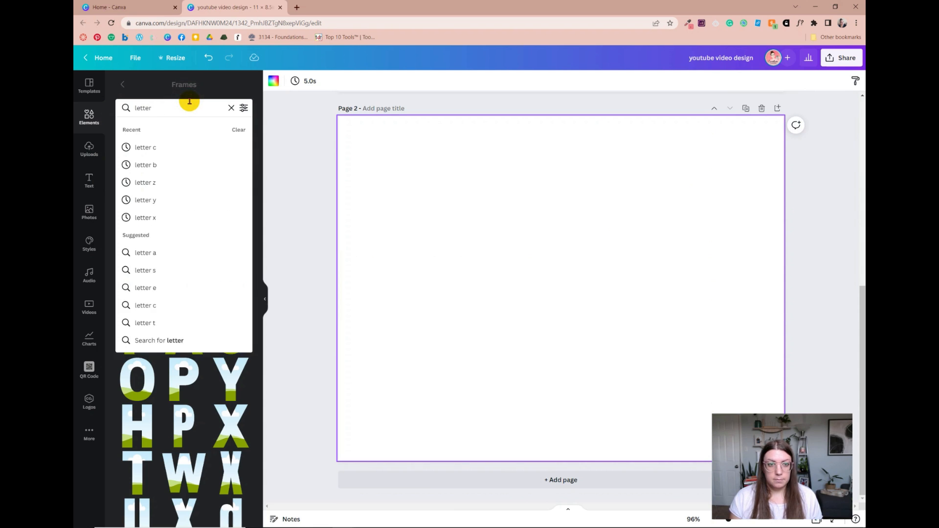
pyautogui.press('Return')
pyautogui.click(155, 148)
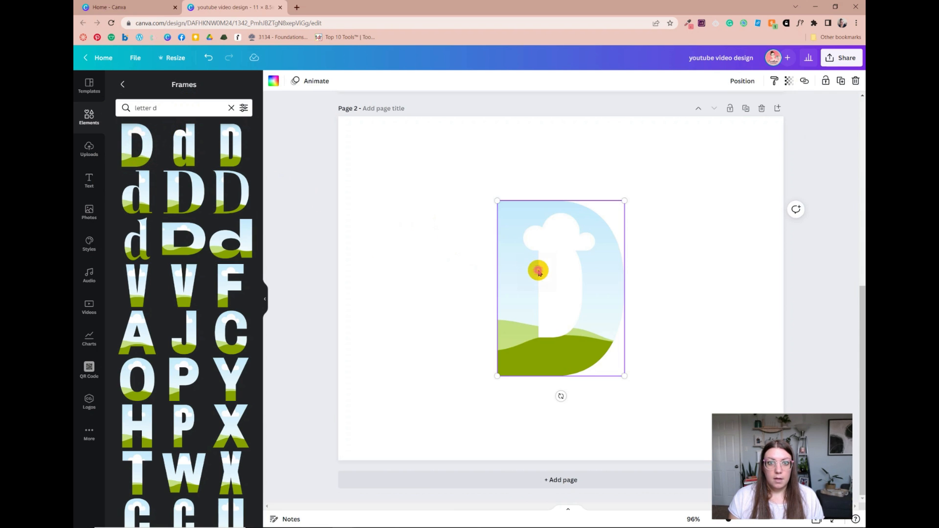
pyautogui.moveTo(537, 268); pyautogui.dragTo(401, 204)
# Step: Search the frames for "letter e" and place the bold capital E frame in page 2's lower middle
pyautogui.click(191, 106)
pyautogui.press('BackSpace')
pyautogui.write('e')
pyautogui.press('Return')
pyautogui.moveTo(153, 139); pyautogui.dragTo(545, 291)
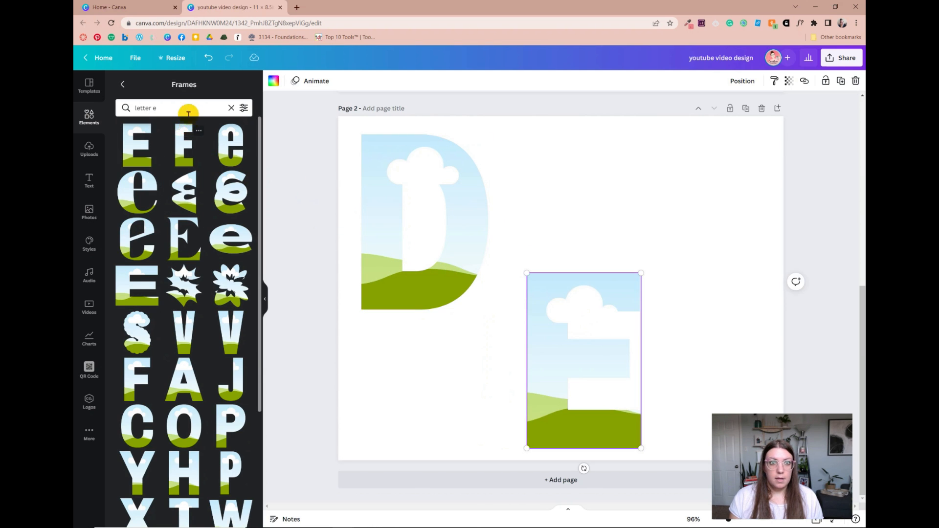
# Step: Place the bold capital F frame from a "letter f" search at page 2's upper right and centre the E frame horizontally
pyautogui.click(187, 107)
pyautogui.press('BackSpace')
pyautogui.write('f')
pyautogui.press('Return')
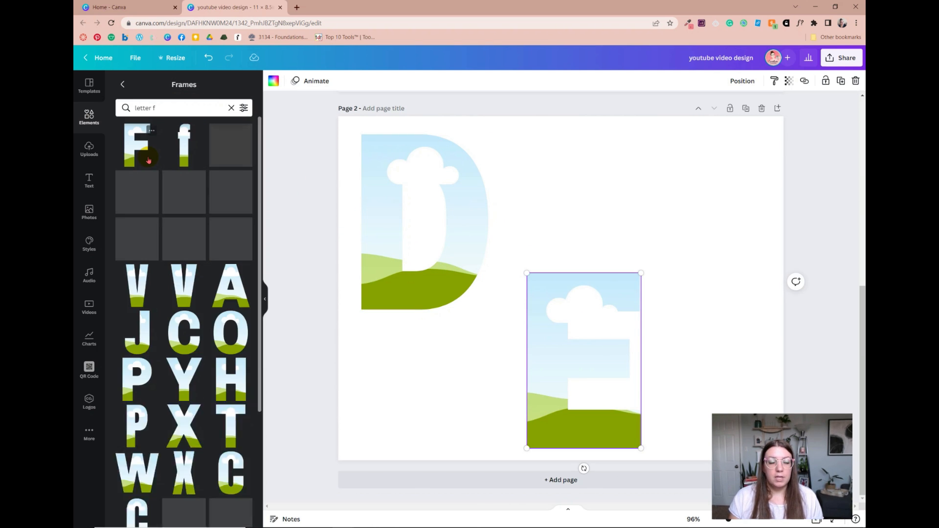
pyautogui.click(148, 159)
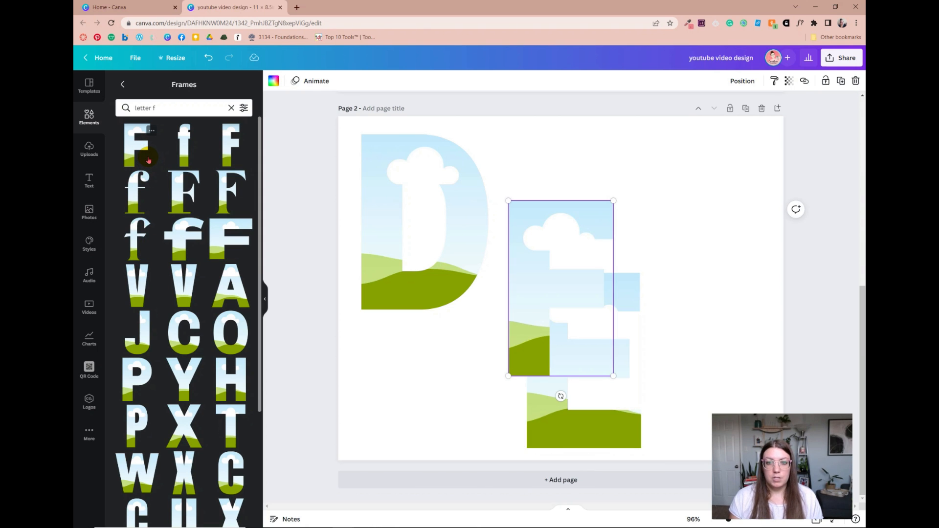
pyautogui.press('Delete')
pyautogui.moveTo(142, 149); pyautogui.dragTo(684, 157)
pyautogui.moveTo(586, 359); pyautogui.dragTo(563, 358)
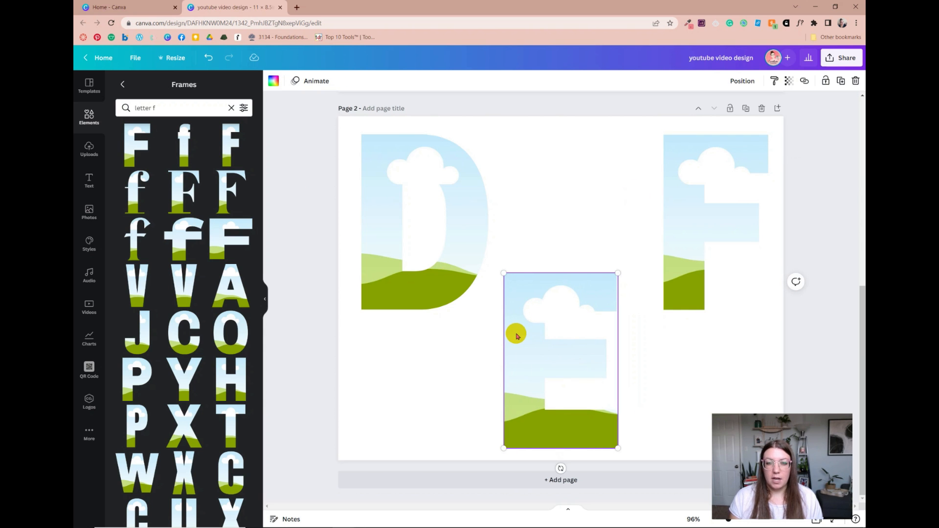
pyautogui.scroll(5, 516, 337)
pyautogui.scroll(-5, 513, 331)
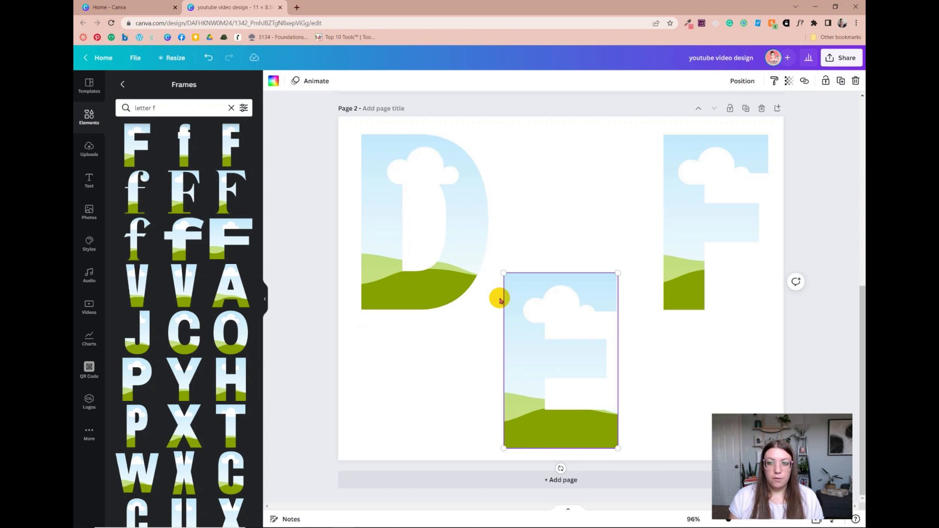
pyautogui.scroll(5, 500, 299)
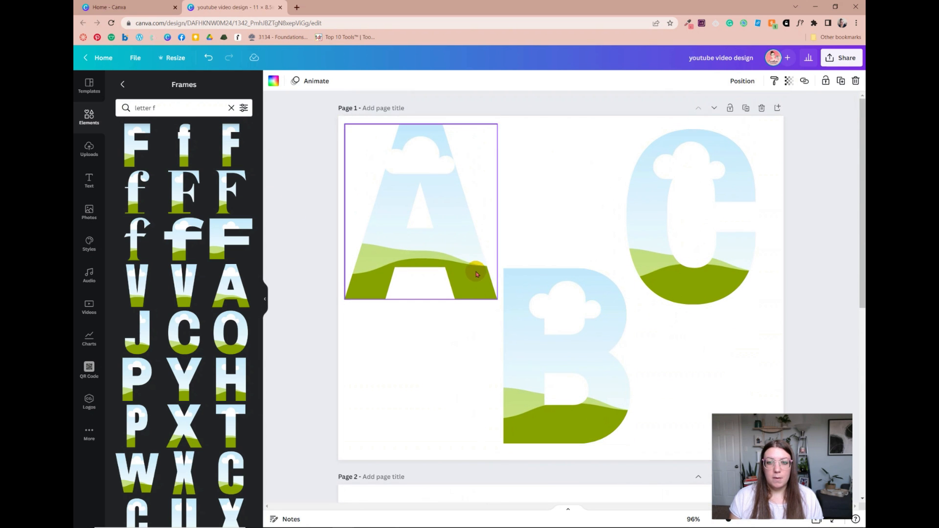
pyautogui.scroll(-5, 477, 274)
# Step: Search the elements for "acorn", limit the results to photos, and fill the A frame with the photo of an acorn on moss
pyautogui.scroll(5, 477, 274)
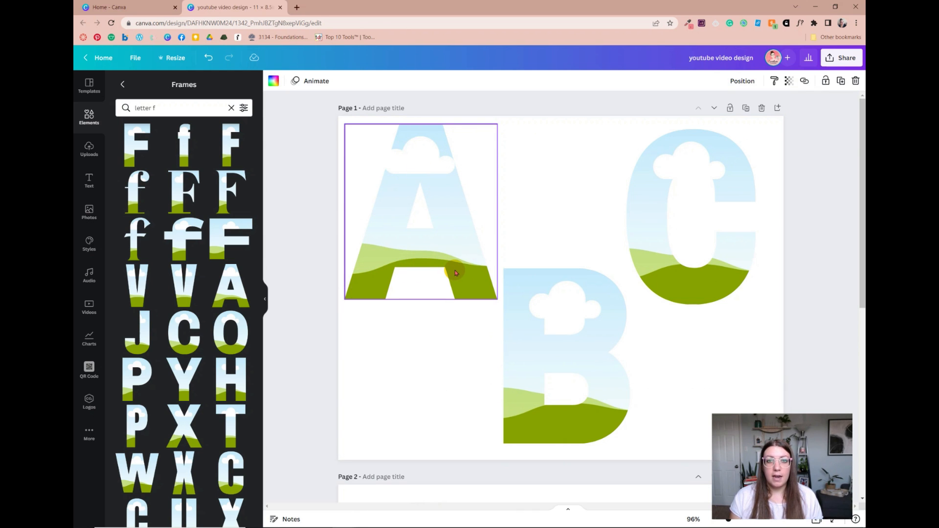
pyautogui.click(318, 111)
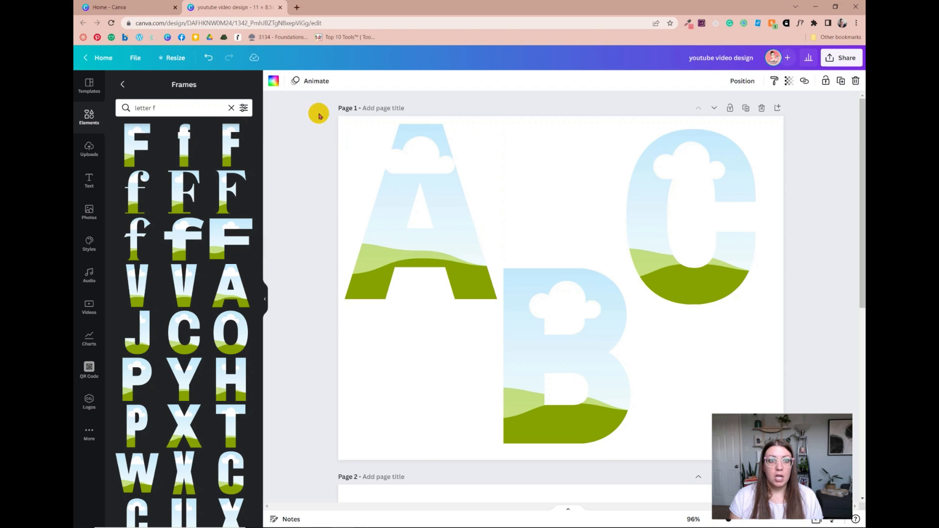
pyautogui.click(89, 122)
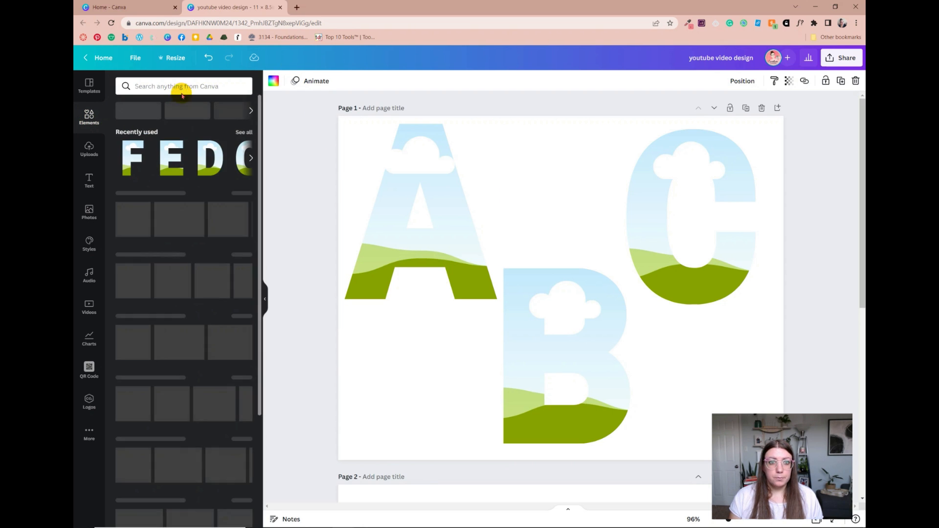
pyautogui.click(182, 86)
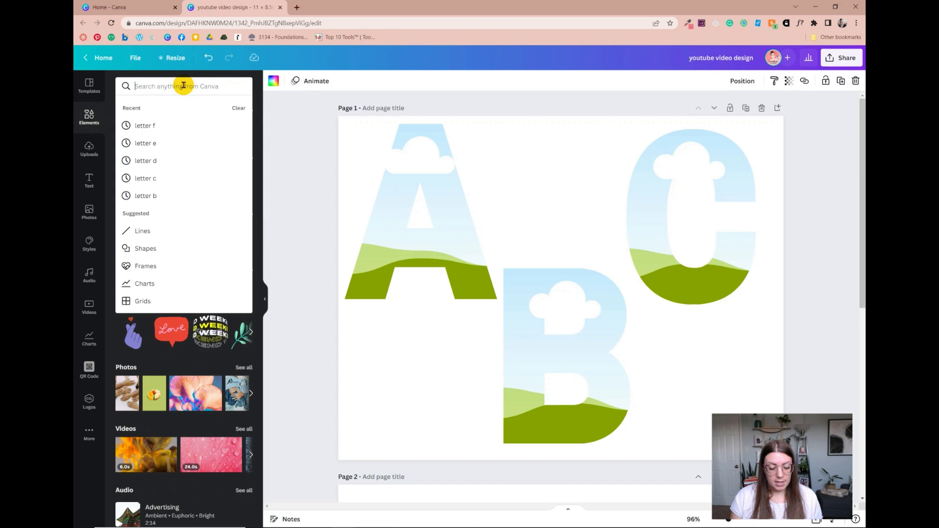
pyautogui.write('acorn')
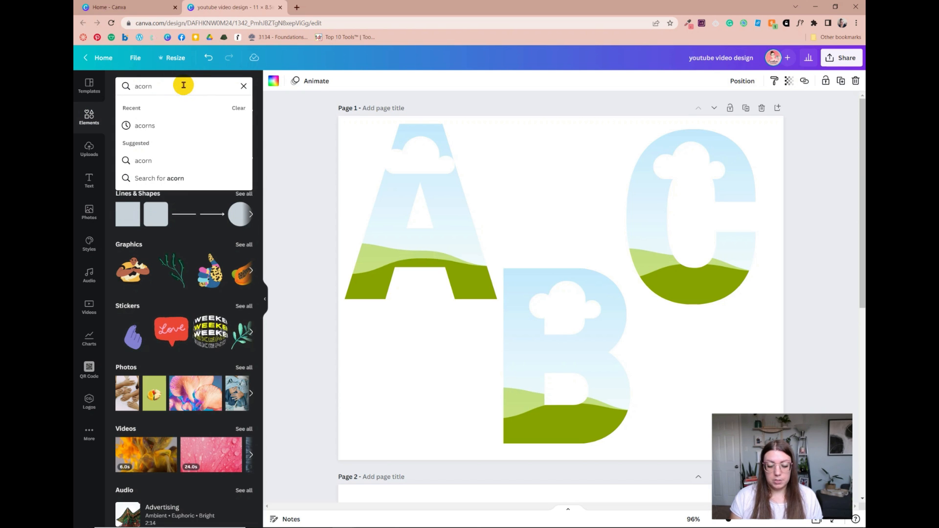
pyautogui.press('Return')
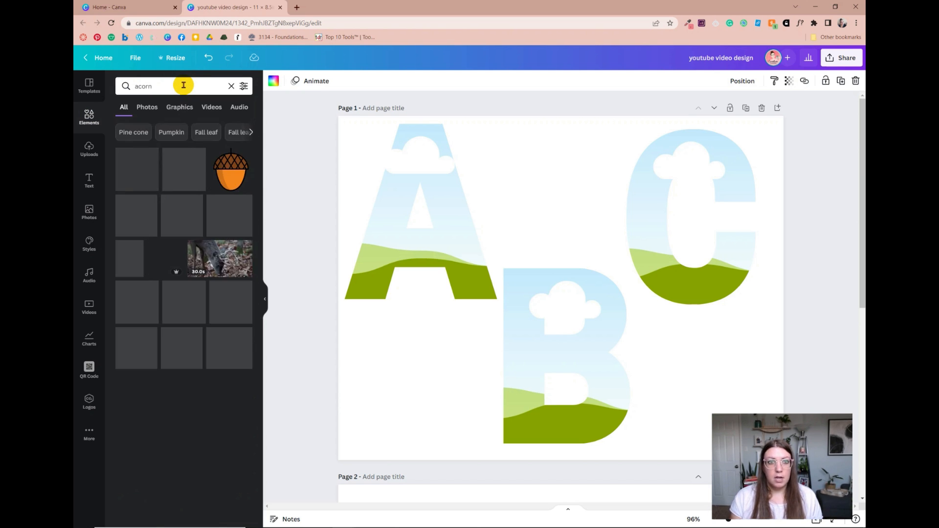
pyautogui.moveTo(229, 185); pyautogui.dragTo(180, 159)
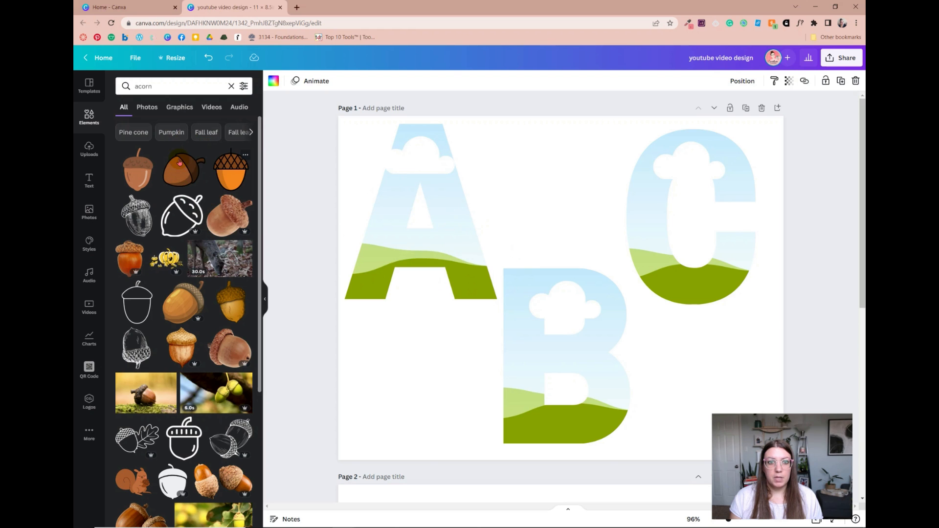
pyautogui.click(148, 107)
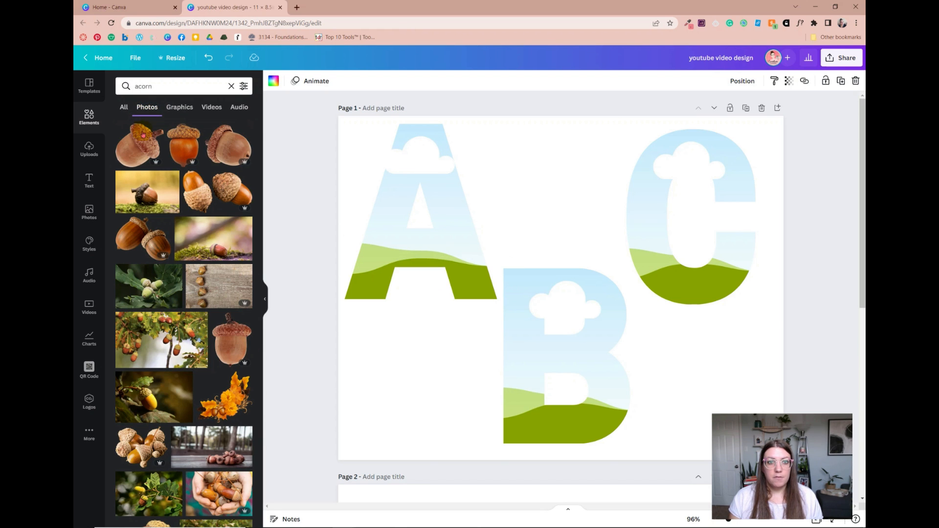
pyautogui.moveTo(149, 198); pyautogui.dragTo(400, 244)
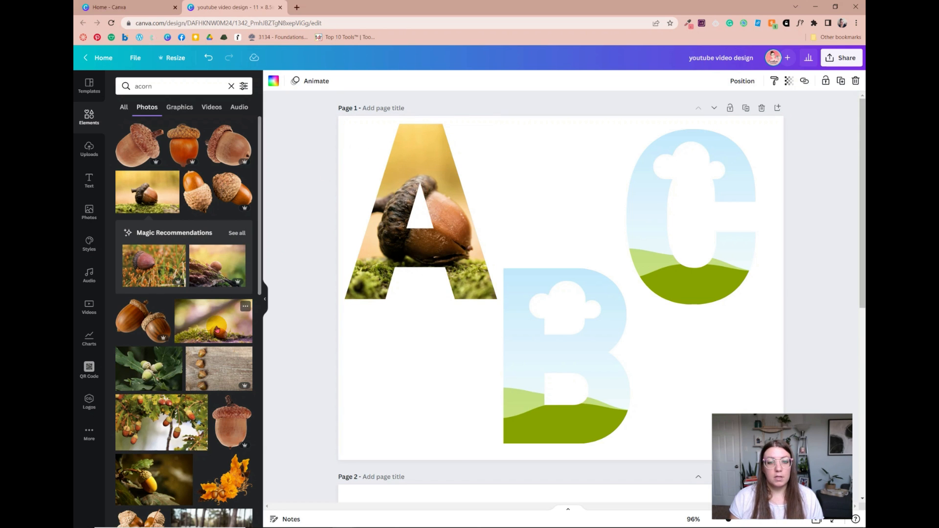
# Step: Search the photos for "barn" and fill the B frame with the picture of a small red barn in a green field
pyautogui.click(138, 84)
pyautogui.doubleClick(143, 86)
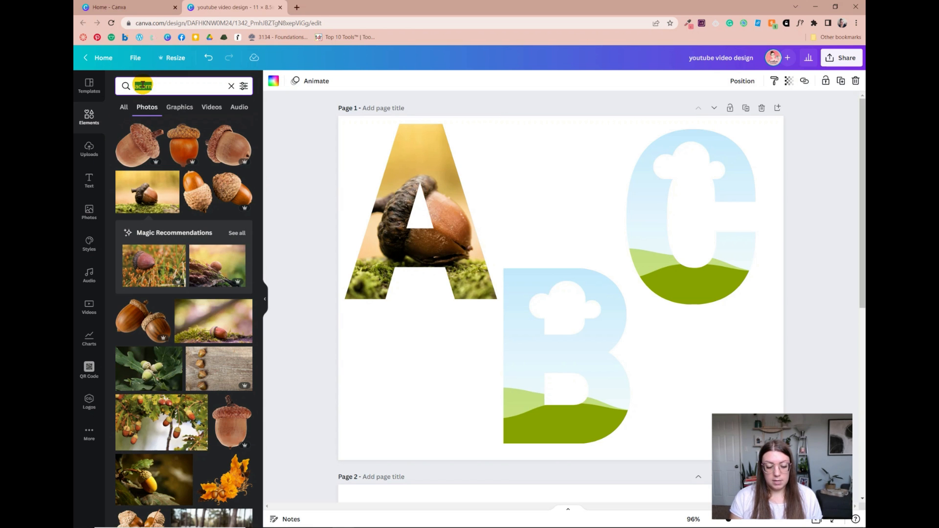
pyautogui.write('barn')
pyautogui.press('Return')
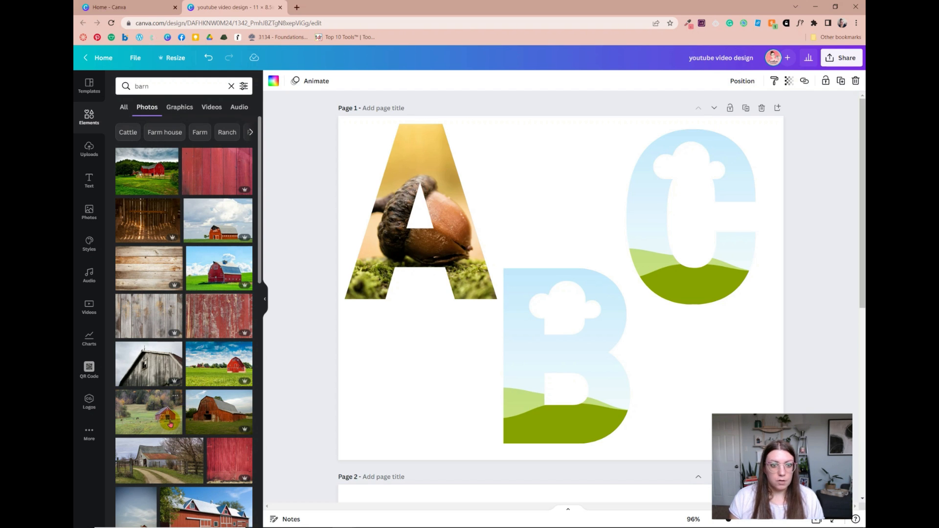
pyautogui.moveTo(267, 420); pyautogui.dragTo(523, 397)
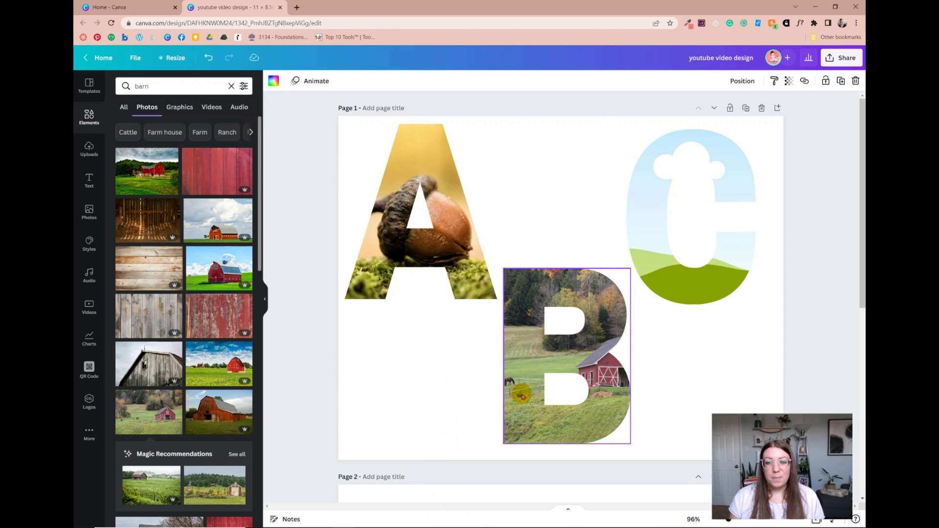
# Step: Shift the barn photo left inside the B frame so the barn lies within the letter
pyautogui.doubleClick(593, 368)
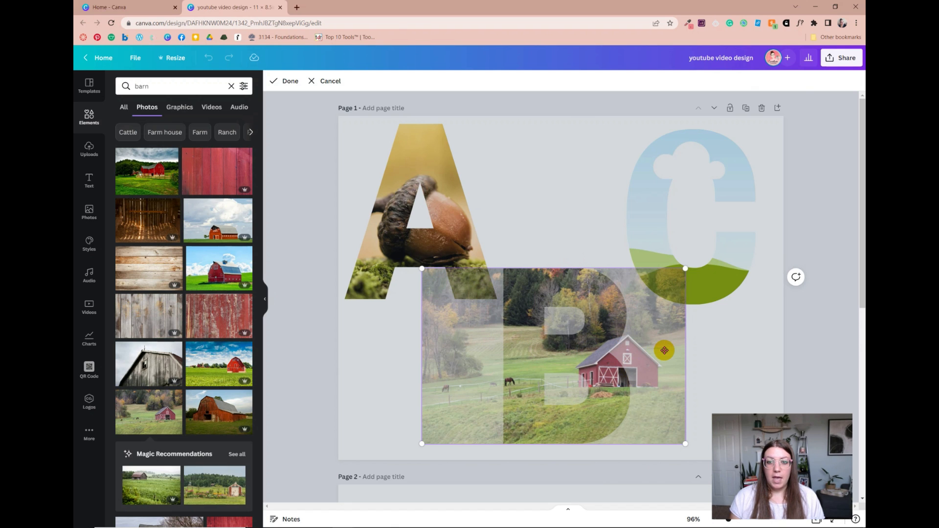
pyautogui.moveTo(657, 350); pyautogui.dragTo(604, 356)
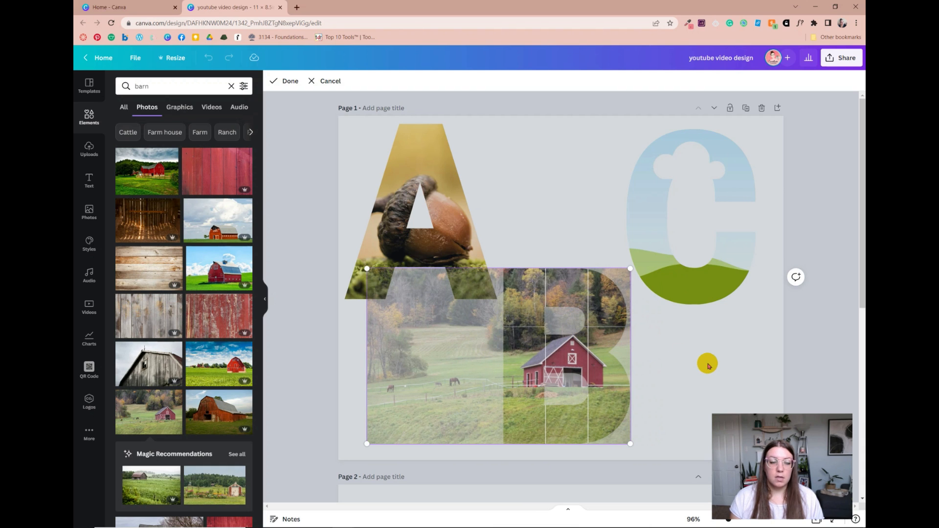
pyautogui.click(709, 366)
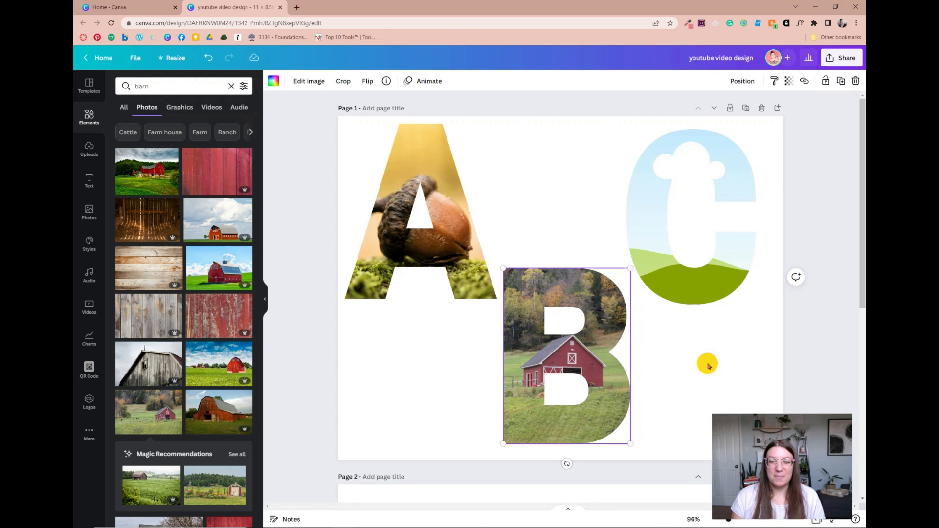
# Step: Enlarge the barn photo inside the B frame and reposition it so the barn fills the letter's lower half
pyautogui.doubleClick(581, 353)
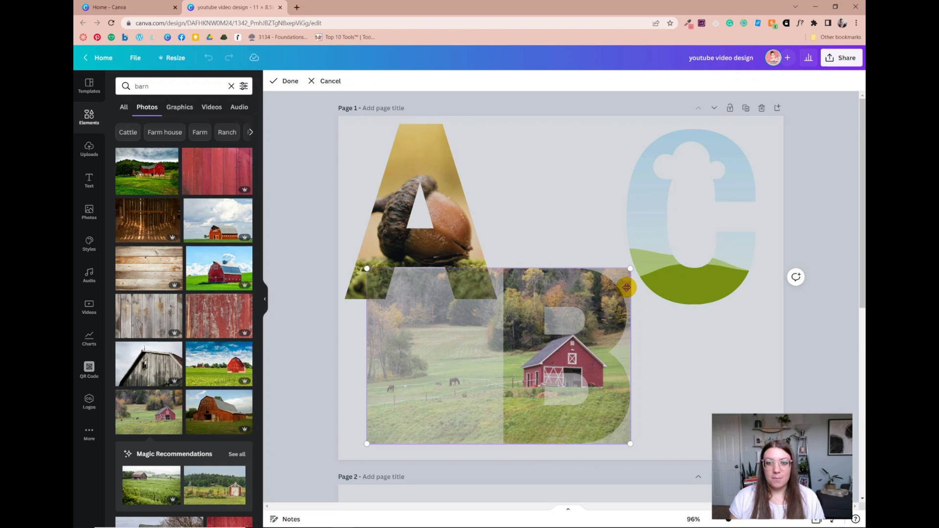
pyautogui.click(678, 367)
pyautogui.doubleClick(571, 358)
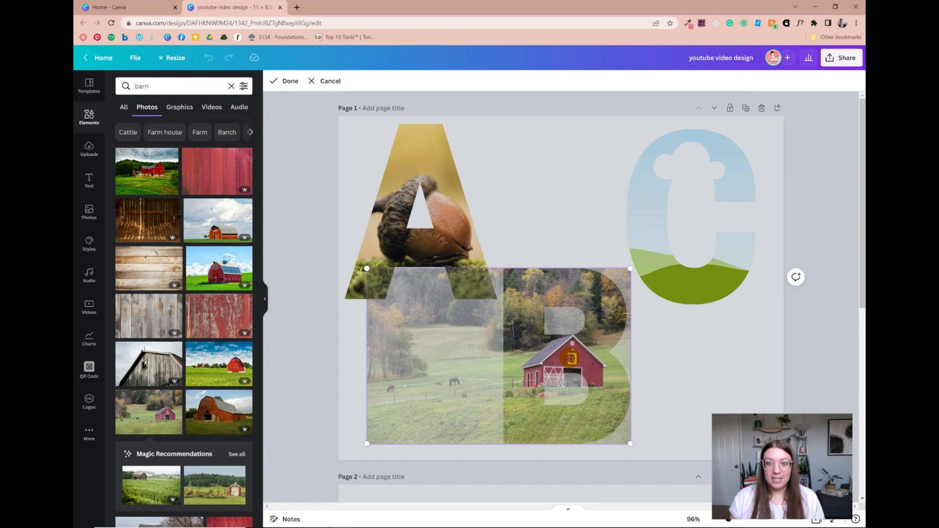
pyautogui.moveTo(371, 267); pyautogui.dragTo(264, 124)
pyautogui.moveTo(365, 317); pyautogui.dragTo(446, 361)
pyautogui.scroll(-1, 420, 412)
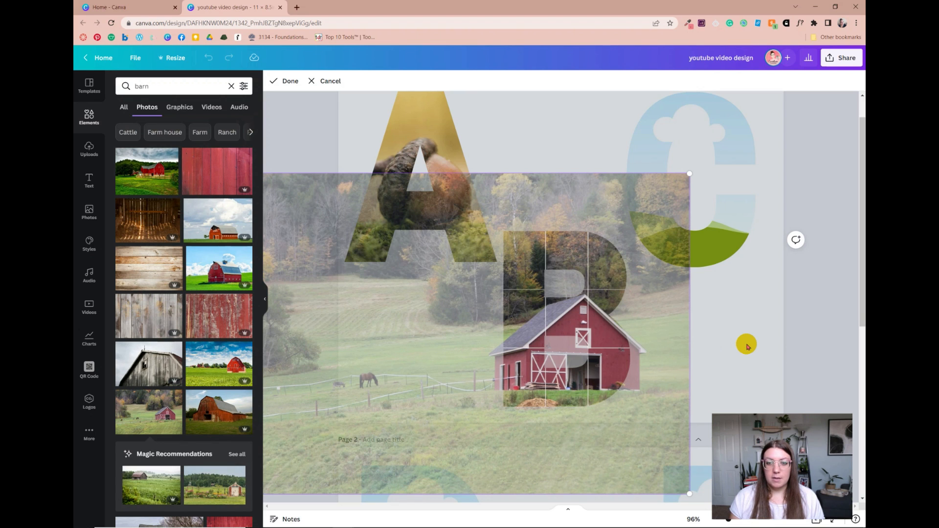
pyautogui.click(763, 340)
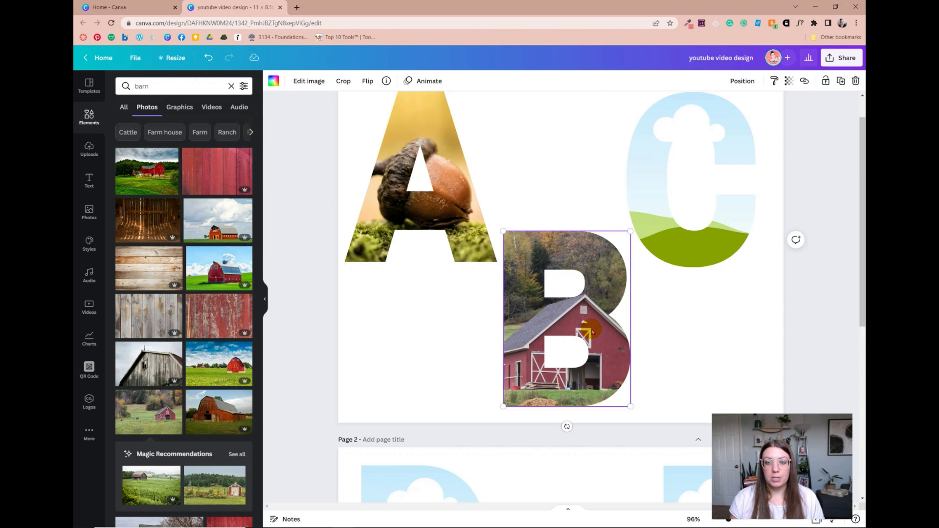
# Step: Search the photos for "cat" and fill the C frame with the tabby cat peeking through torn white paper
pyautogui.scroll(1, 592, 330)
pyautogui.doubleClick(155, 79)
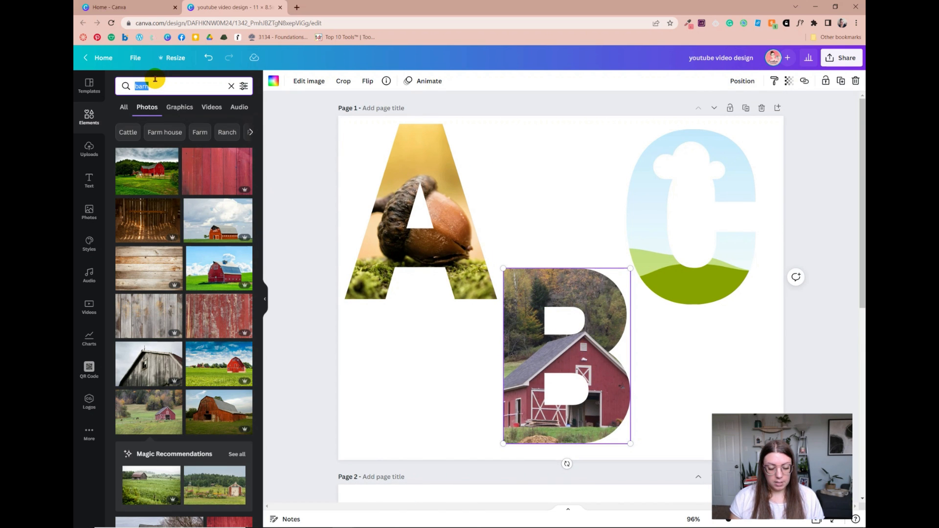
pyautogui.write('cat')
pyautogui.press('Return')
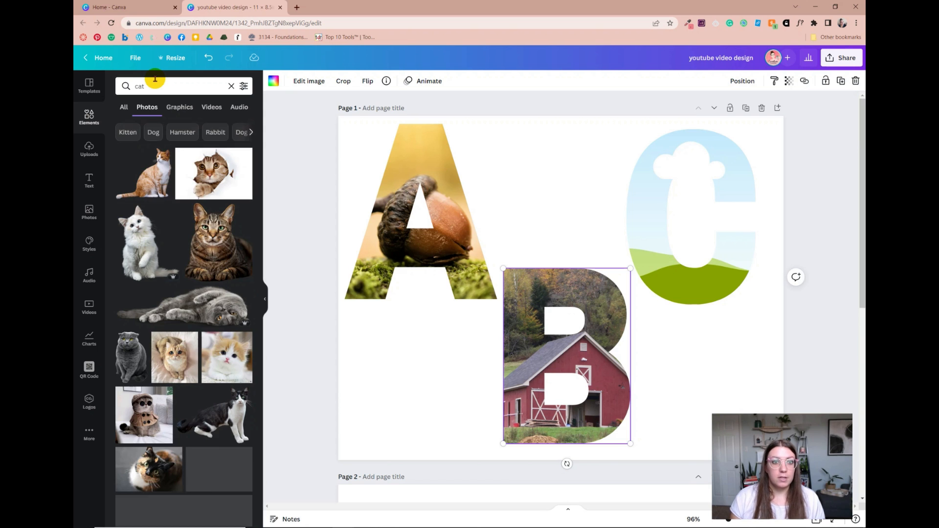
pyautogui.moveTo(231, 180); pyautogui.dragTo(644, 219)
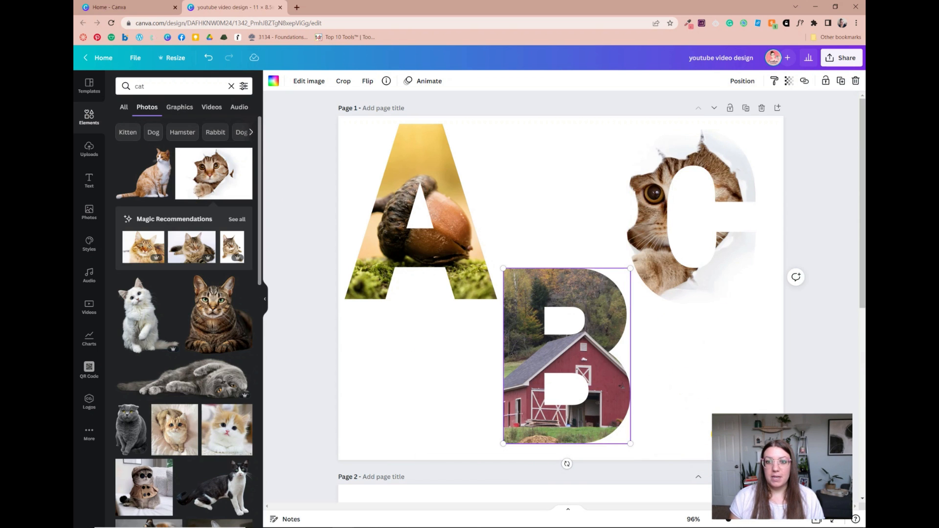
# Step: Shift the cat photo slightly left inside the C frame
pyautogui.click(709, 292)
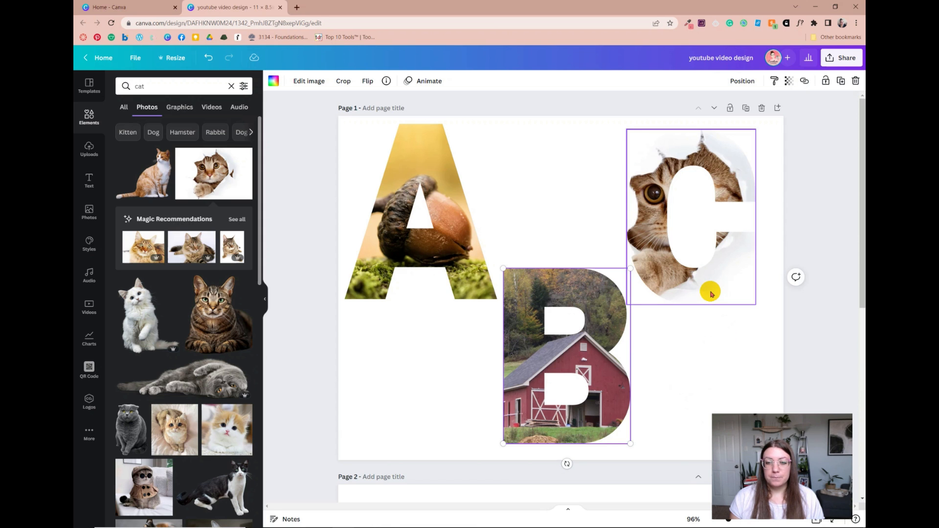
pyautogui.doubleClick(710, 292)
pyautogui.moveTo(701, 292)
pyautogui.mouseDown()
pyautogui.moveTo(682, 295)
pyautogui.moveTo(710, 296)
pyautogui.moveTo(691, 297)
pyautogui.mouseUp()
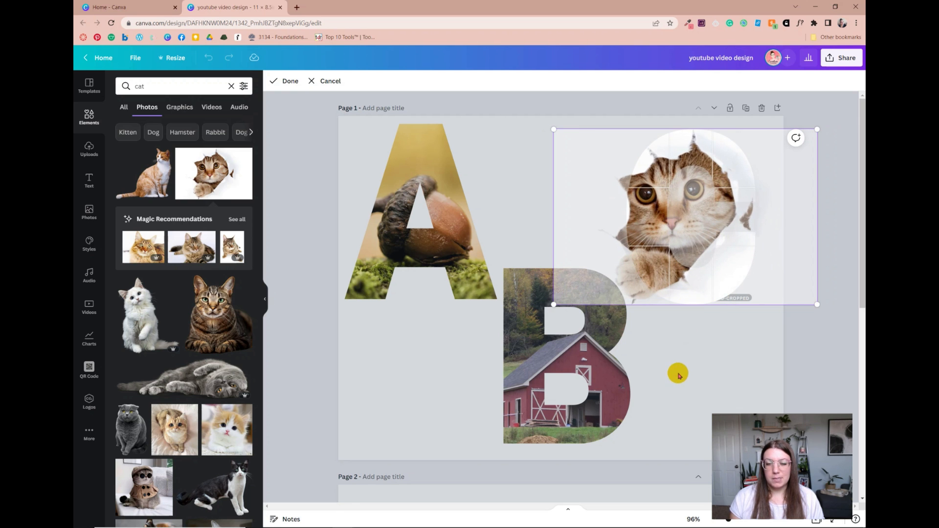
pyautogui.click(678, 373)
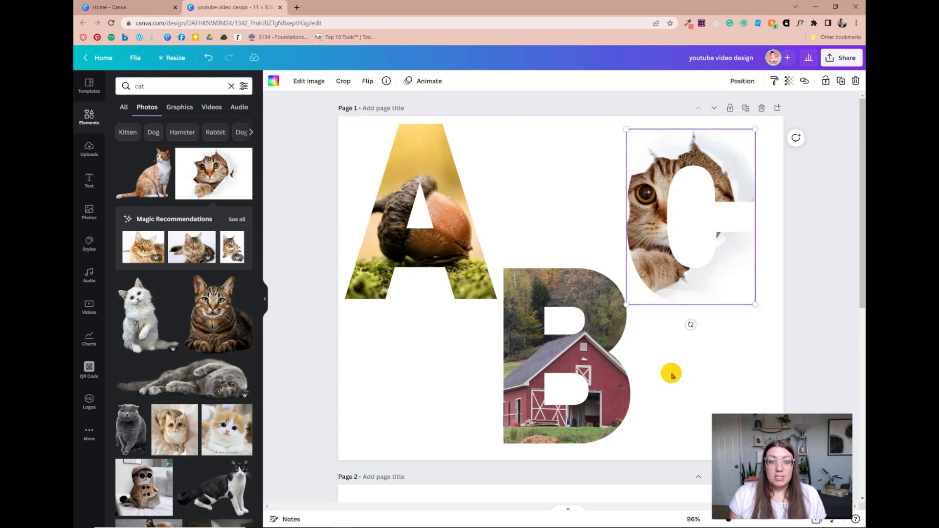
# Step: Clear the cat search, open the full frames collection and search it for "book"
pyautogui.click(232, 88)
pyautogui.moveTo(261, 131); pyautogui.dragTo(279, 415)
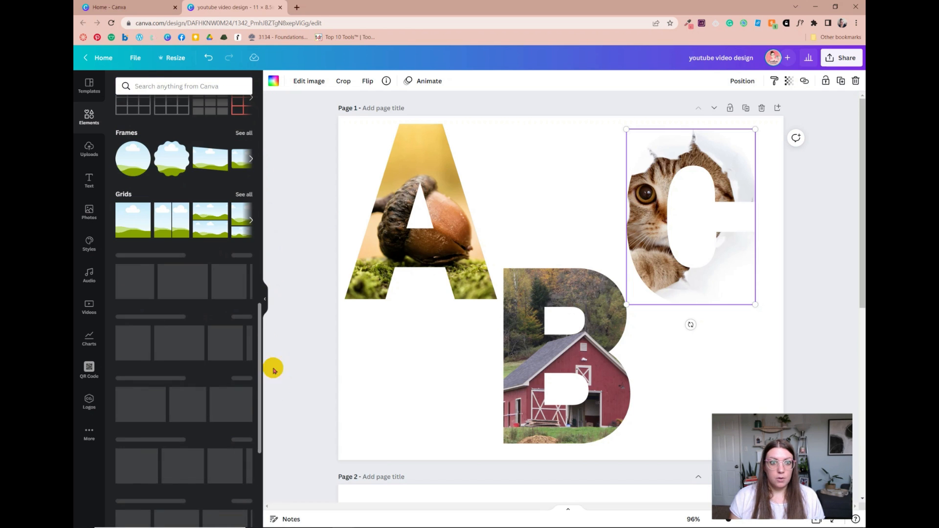
pyautogui.scroll(1, 244, 145)
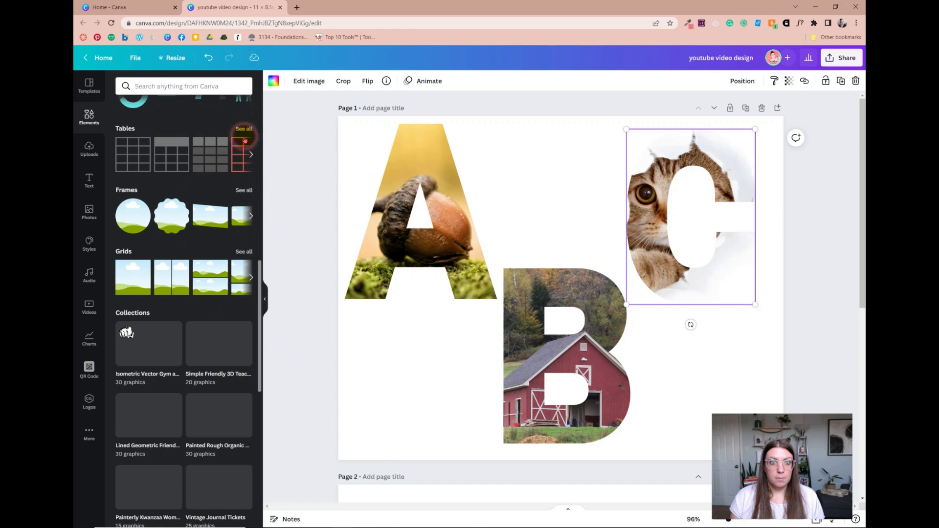
pyautogui.click(245, 189)
pyautogui.click(147, 108)
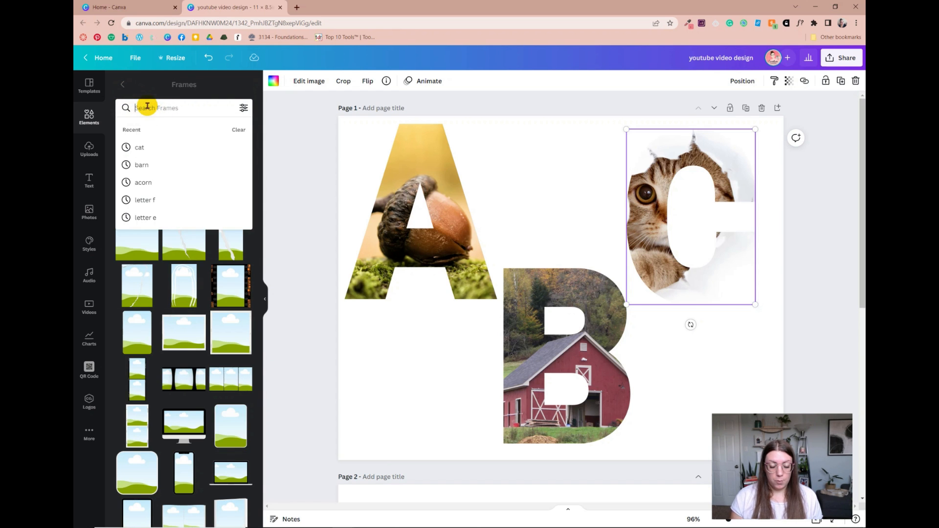
pyautogui.write('book')
pyautogui.press('Return')
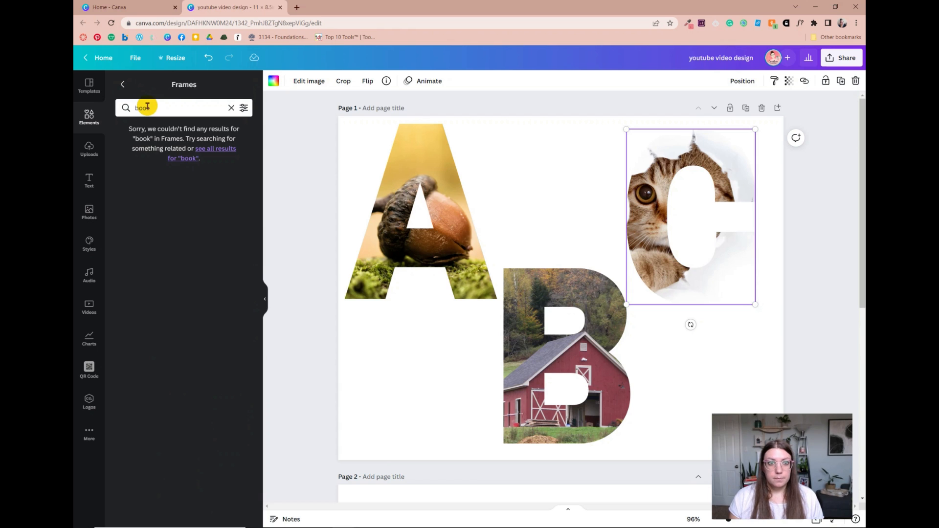
# Step: Try a page-shaped frame from the full frames collection beneath the letter A on page 1, and delete it
pyautogui.click(231, 108)
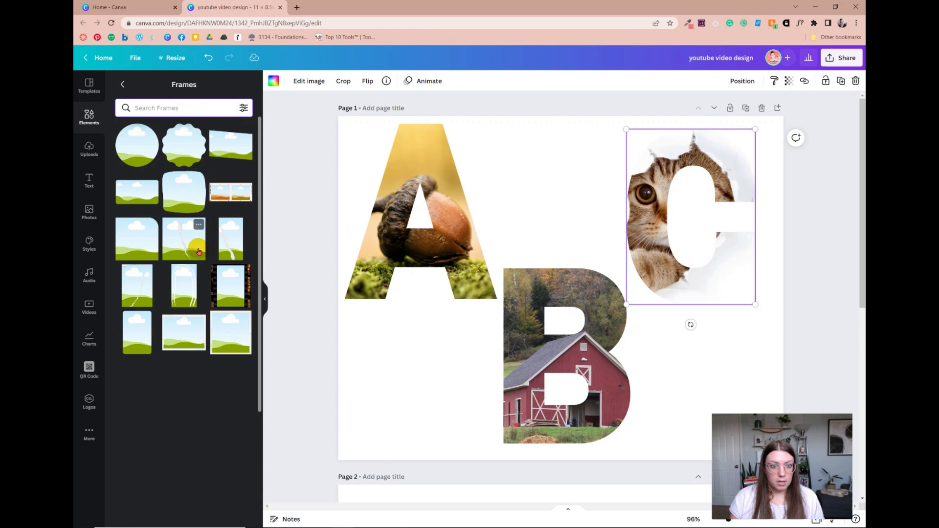
pyautogui.scroll(-3, 193, 292)
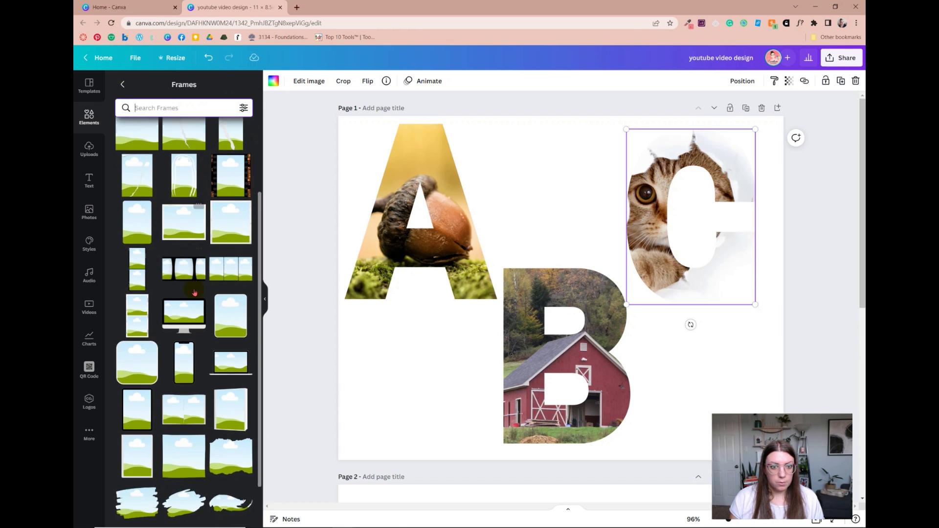
pyautogui.moveTo(229, 429); pyautogui.dragTo(476, 323)
pyautogui.moveTo(511, 276); pyautogui.dragTo(491, 294)
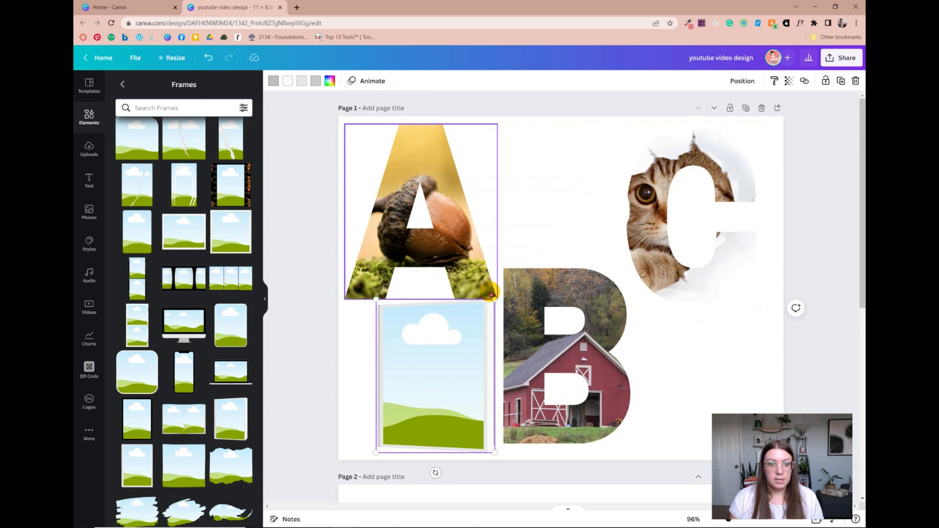
pyautogui.press('Delete')
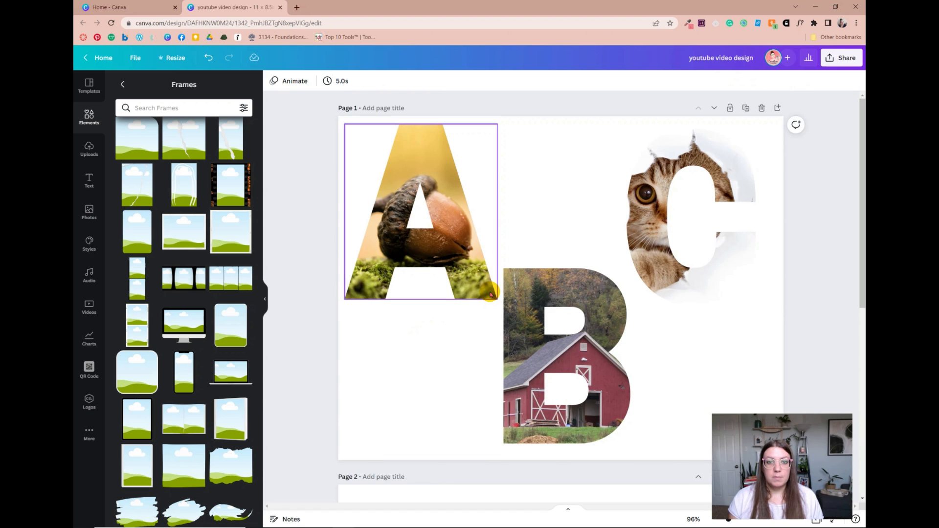
# Step: Search the frames for "number 1"
pyautogui.click(190, 105)
pyautogui.write('number 1')
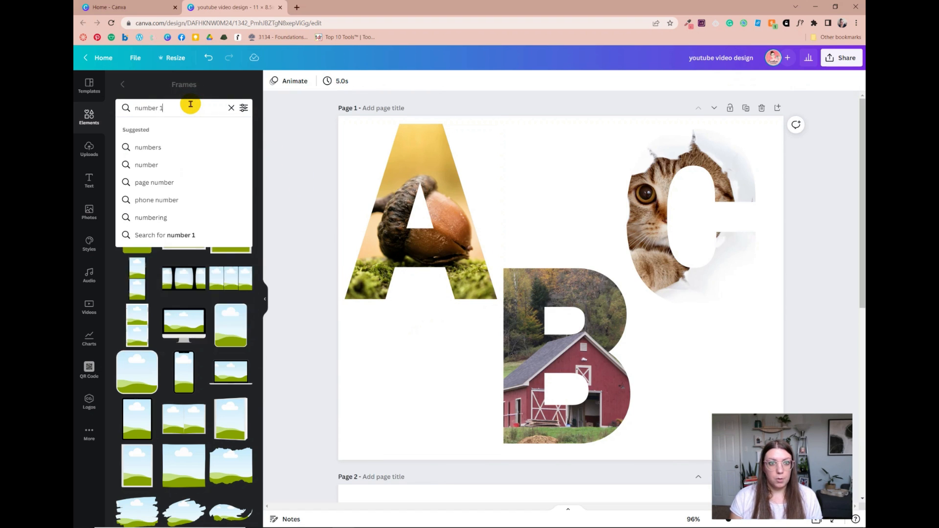
pyautogui.press('Return')
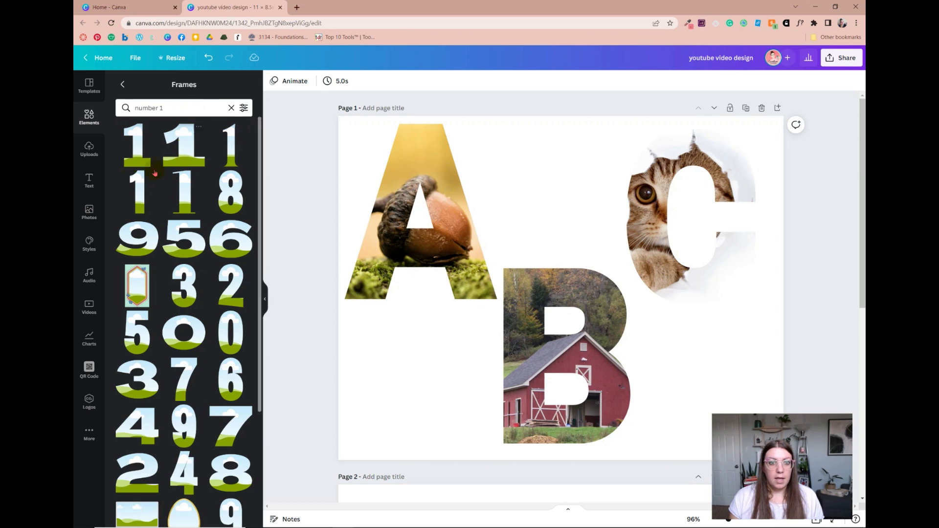
pyautogui.scroll(-1, 172, 425)
pyautogui.scroll(-3, 172, 425)
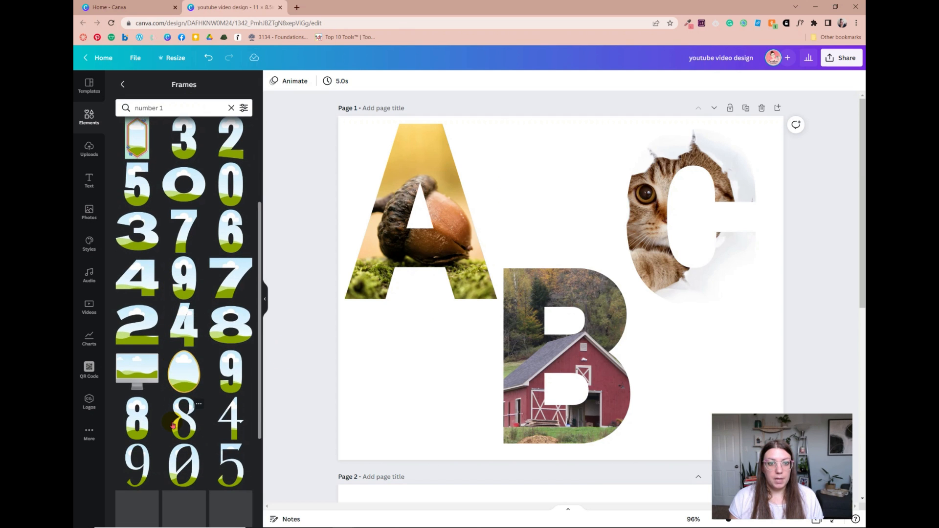
pyautogui.scroll(3, 172, 426)
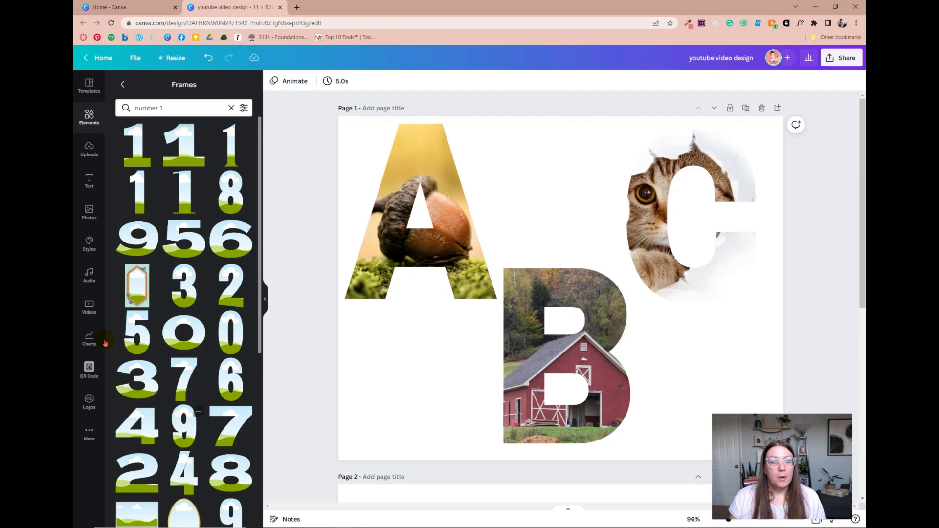
# Step: Replace the barn photo in the B frame on page 1 with the uploaded photo of the pink-circle book cover
pyautogui.click(90, 149)
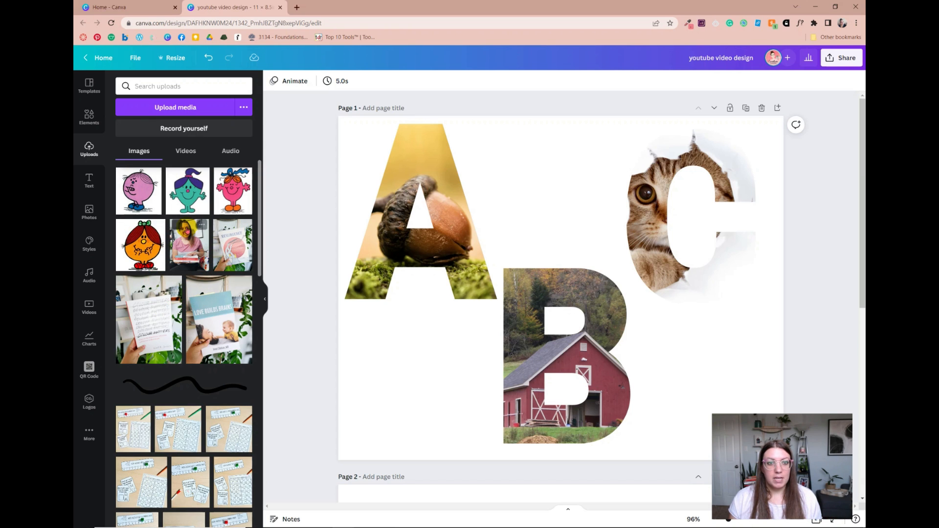
pyautogui.scroll(-1, 187, 220)
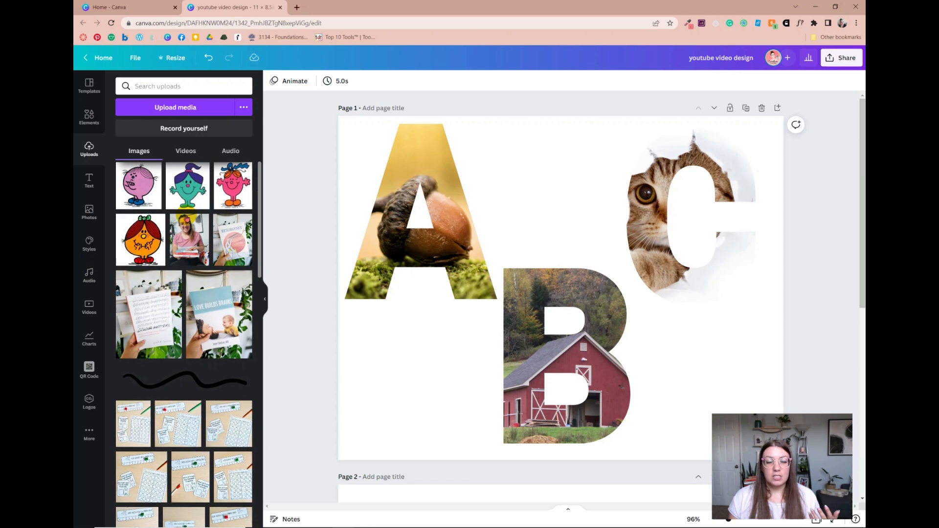
pyautogui.scroll(1, 186, 218)
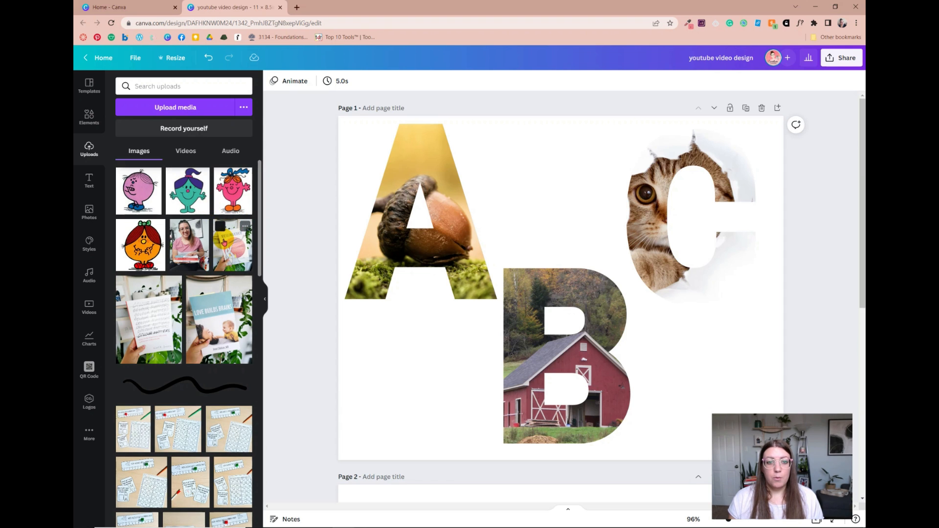
pyautogui.scroll(-1, 223, 242)
pyautogui.scroll(1, 223, 242)
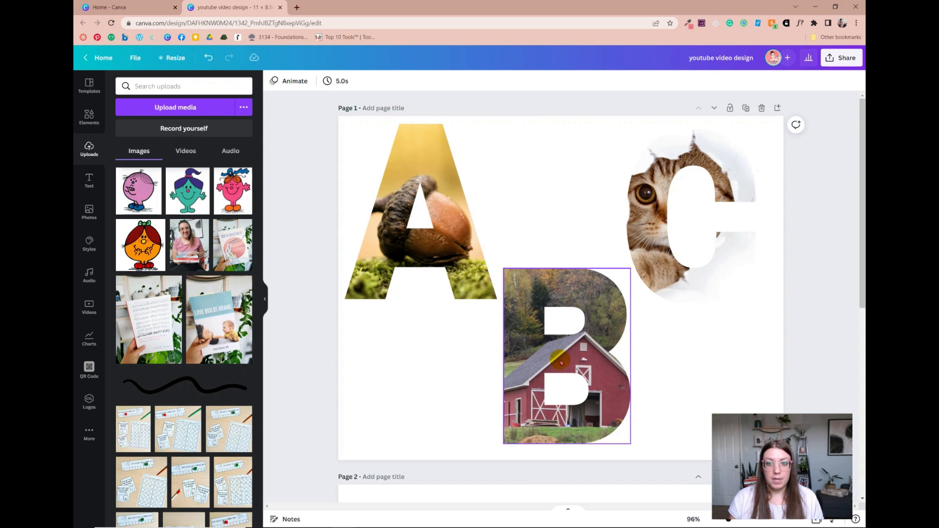
pyautogui.moveTo(233, 247); pyautogui.dragTo(527, 407)
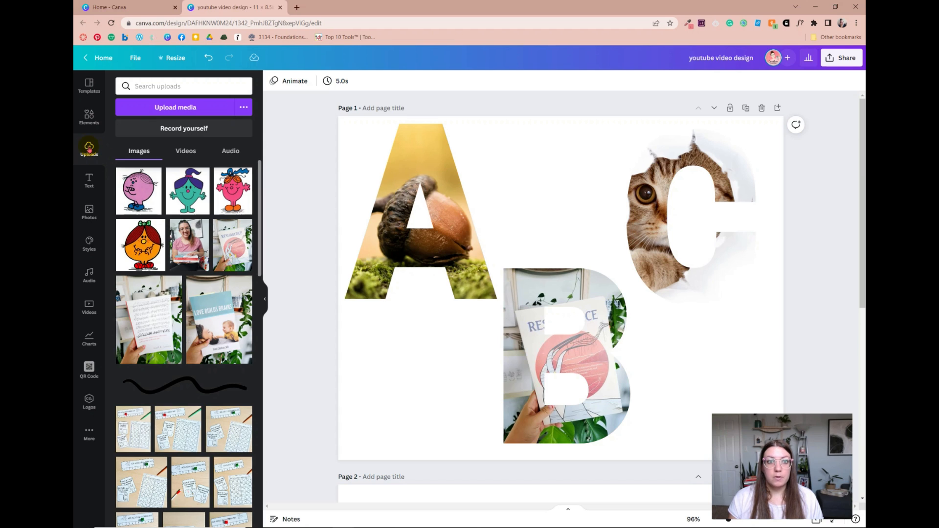
pyautogui.click(157, 109)
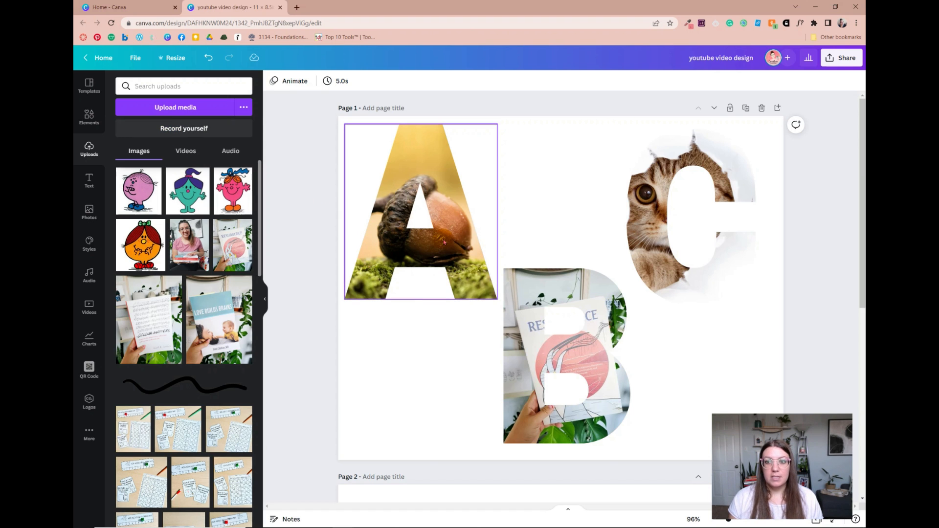
# Step: Add a blank page 3 after the D, E, F page and place a heading text box near its upper-left corner
pyautogui.scroll(-8, 444, 241)
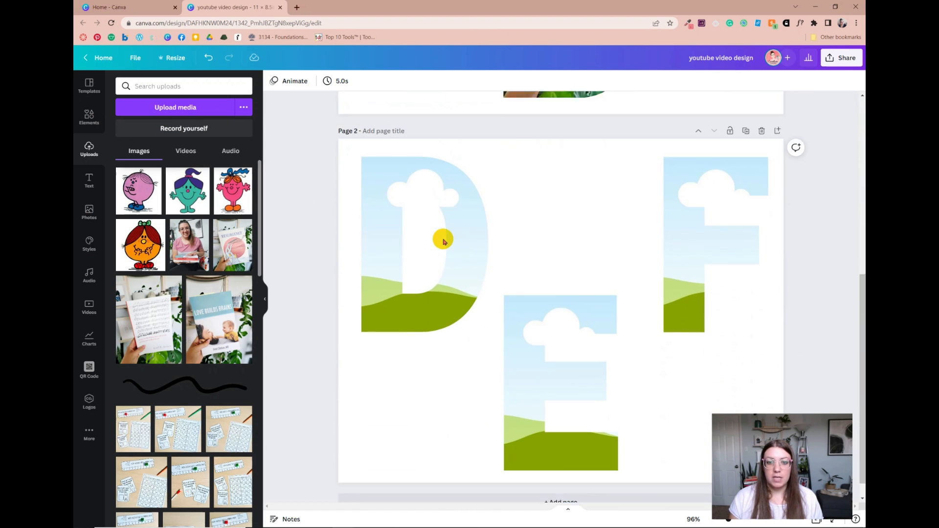
pyautogui.click(551, 478)
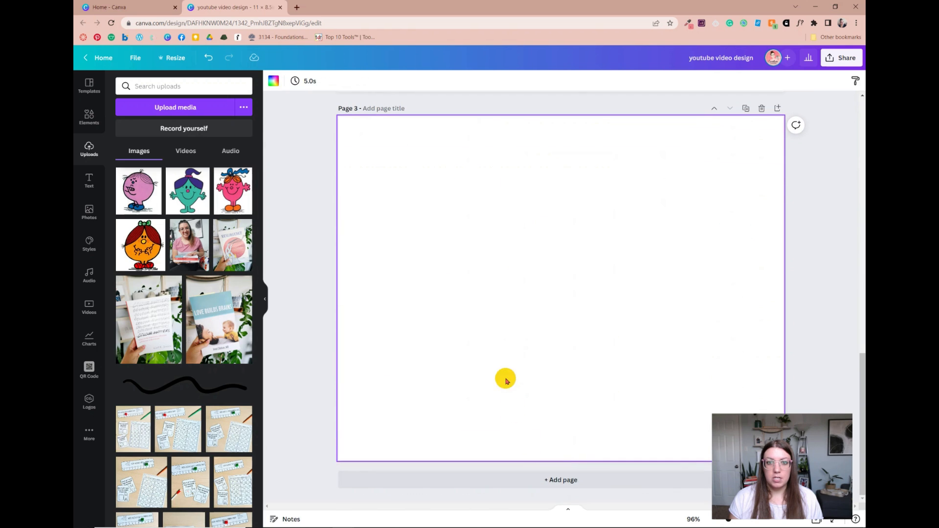
pyautogui.click(82, 186)
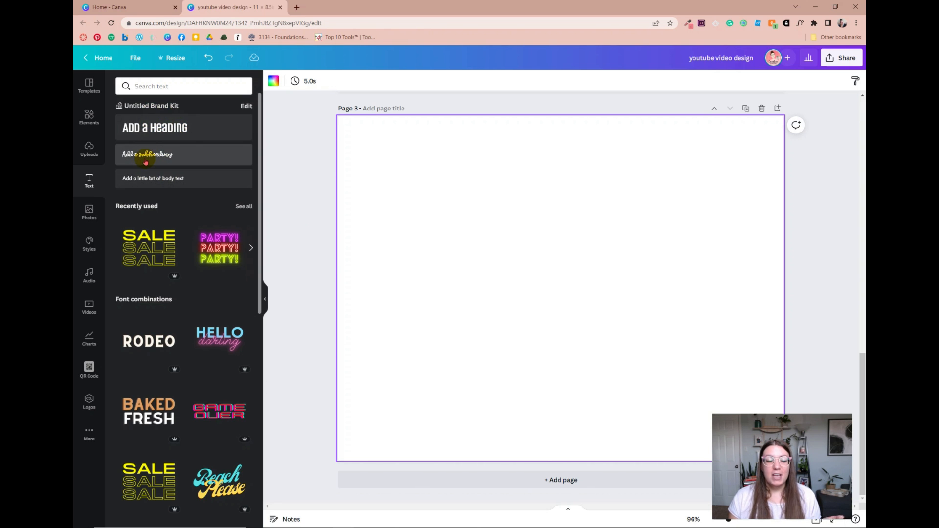
pyautogui.click(156, 128)
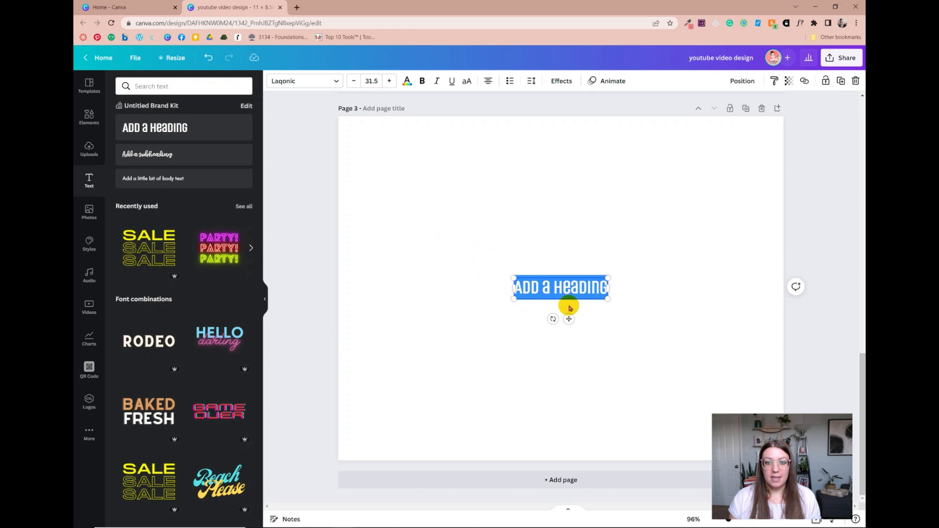
pyautogui.moveTo(568, 317); pyautogui.dragTo(427, 192)
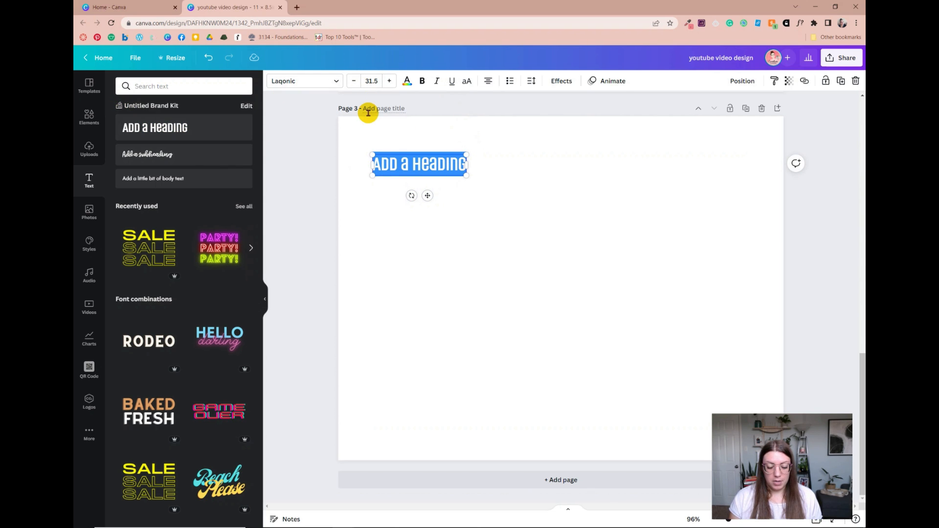
# Step: Replace the heading's placeholder text with "Canva Tutorial"
pyautogui.write('canvs')
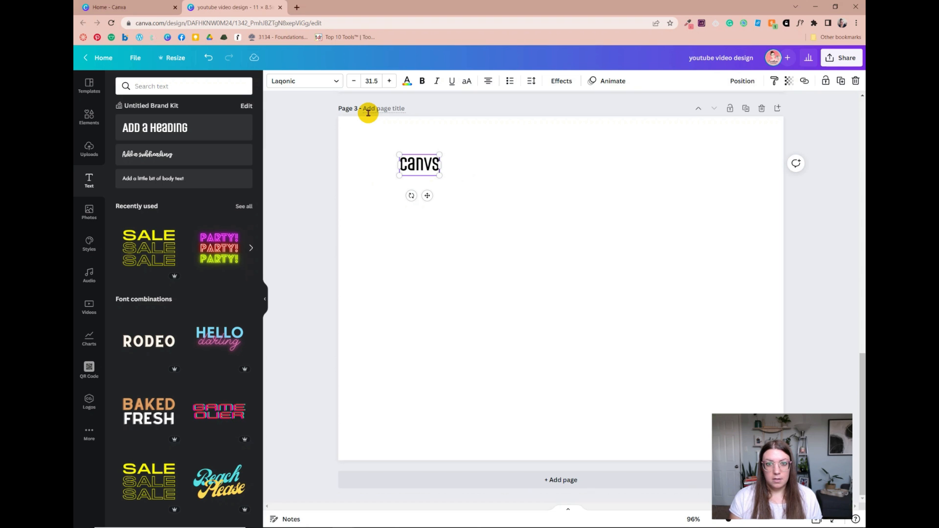
pyautogui.press('BackSpace')
pyautogui.write('a Tuto')
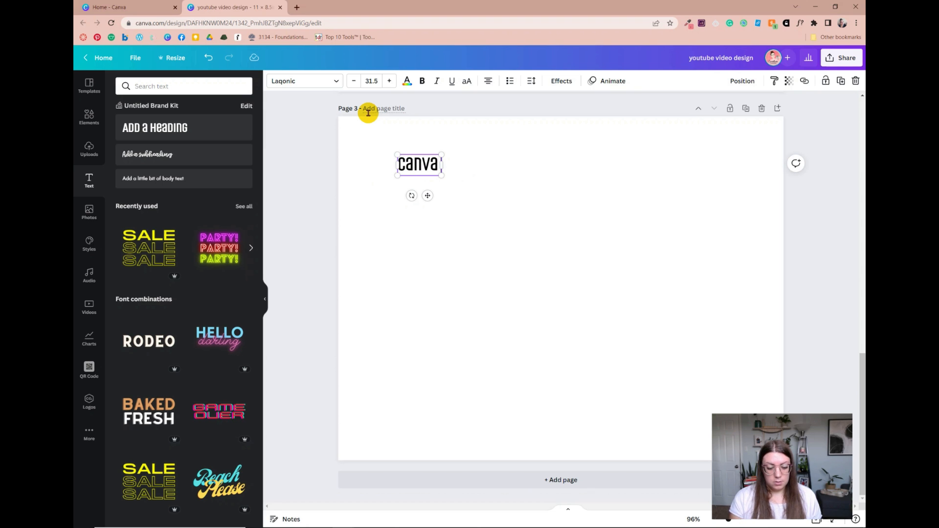
pyautogui.write('rial')
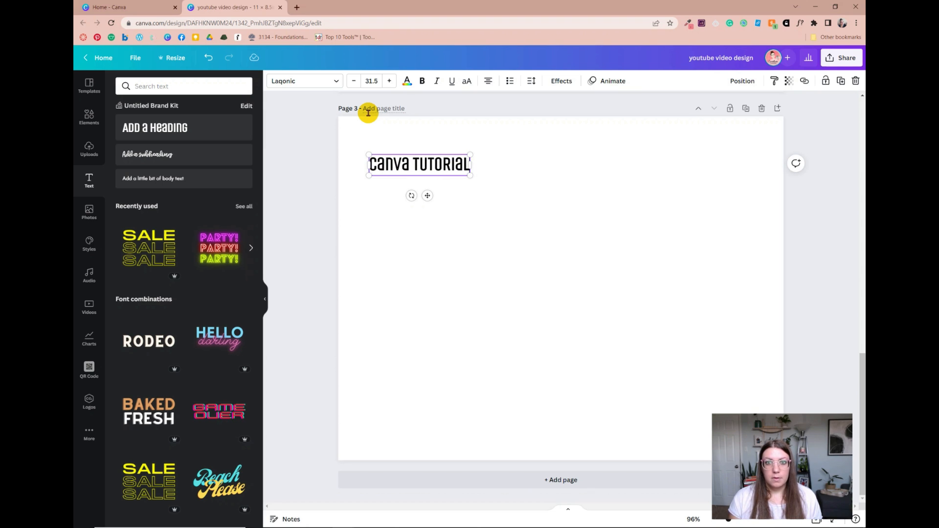
# Step: Move the heading toward the middle of page 3 and enlarge it to about size 49.9 with a slightly wider text box
pyautogui.moveTo(427, 196); pyautogui.dragTo(473, 183)
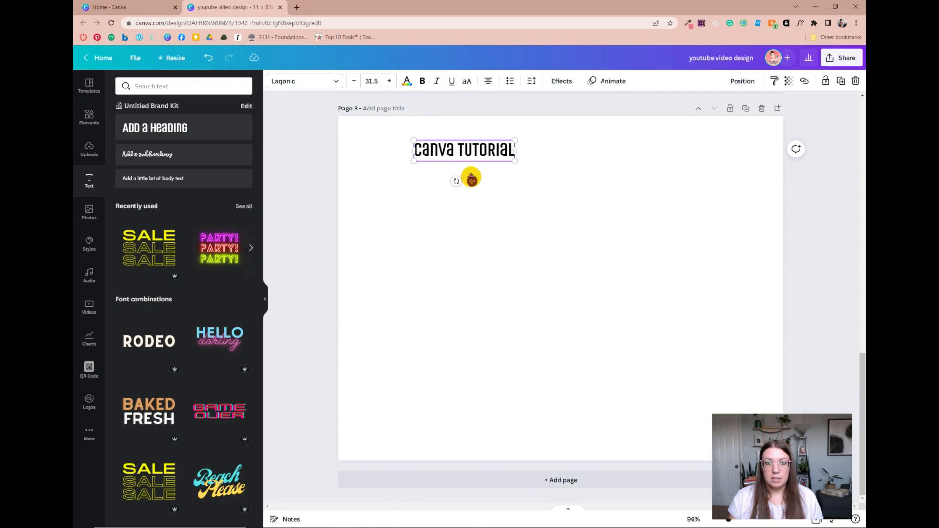
pyautogui.moveTo(473, 183); pyautogui.dragTo(463, 256)
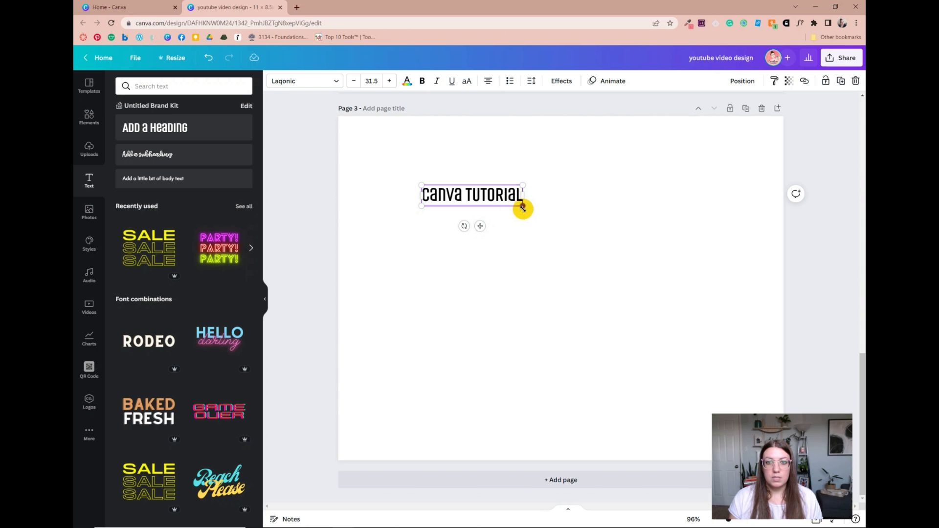
pyautogui.moveTo(522, 205); pyautogui.dragTo(581, 218)
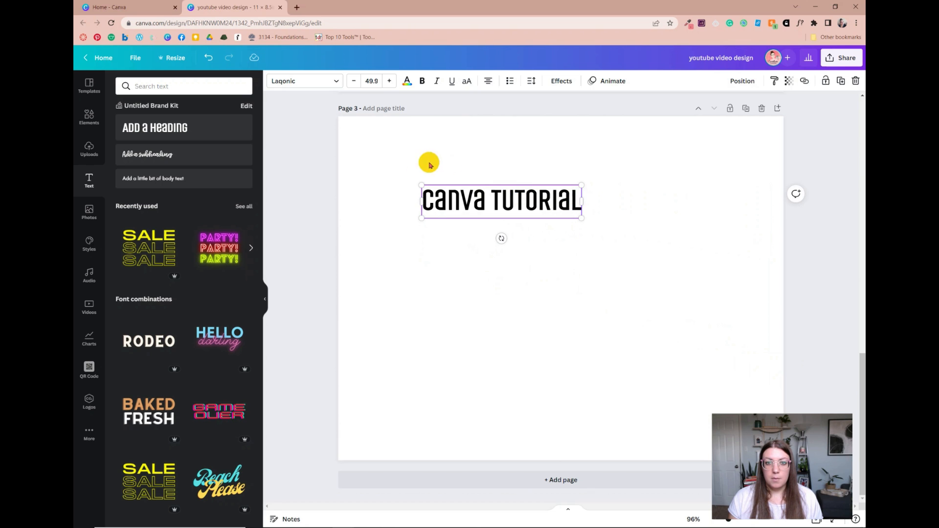
pyautogui.moveTo(580, 201)
pyautogui.mouseDown()
pyautogui.moveTo(735, 200)
pyautogui.moveTo(607, 218)
pyautogui.moveTo(606, 201)
pyautogui.moveTo(594, 204)
pyautogui.moveTo(593, 214)
pyautogui.mouseUp()
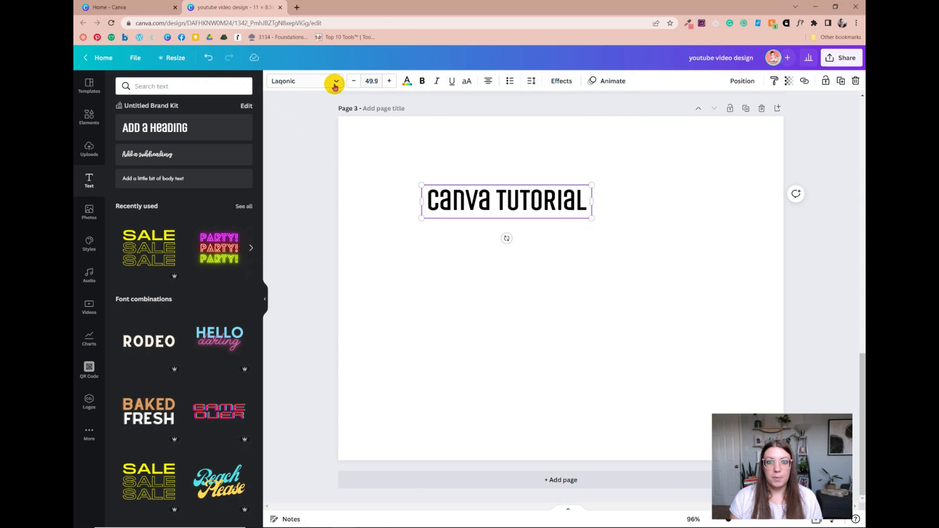
# Step: Try the fonts Amaranth, Amatic SC, Amsterdam Four and Amsterdam One on the Canva Tutorial heading
pyautogui.click(447, 247)
pyautogui.click(452, 210)
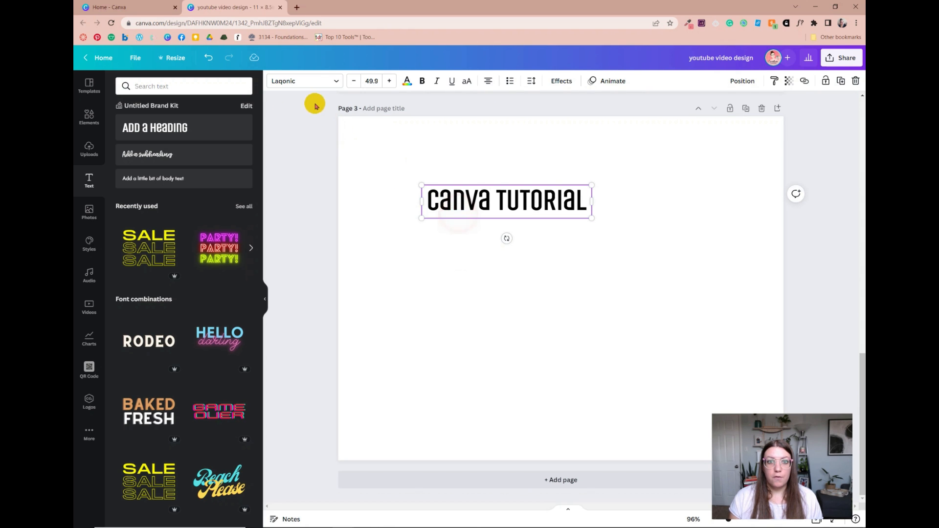
pyautogui.click(338, 81)
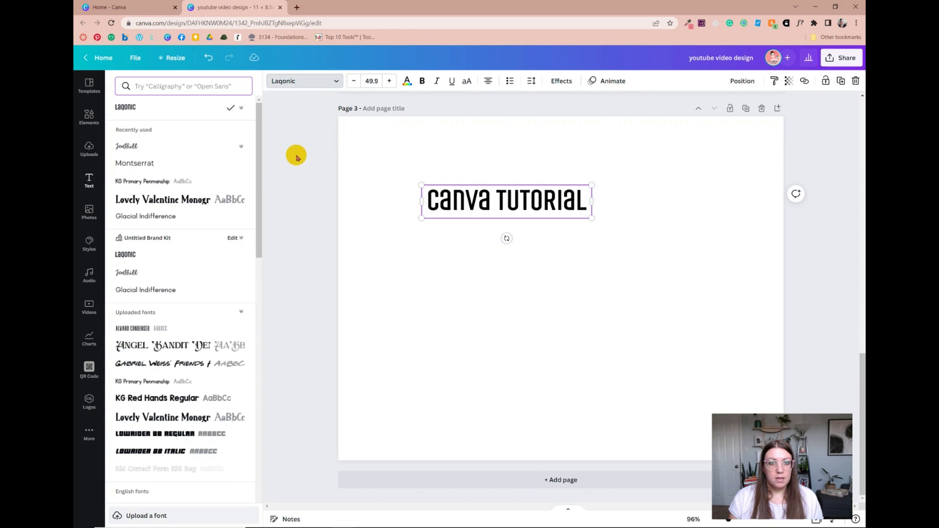
pyautogui.moveTo(259, 157); pyautogui.dragTo(260, 231)
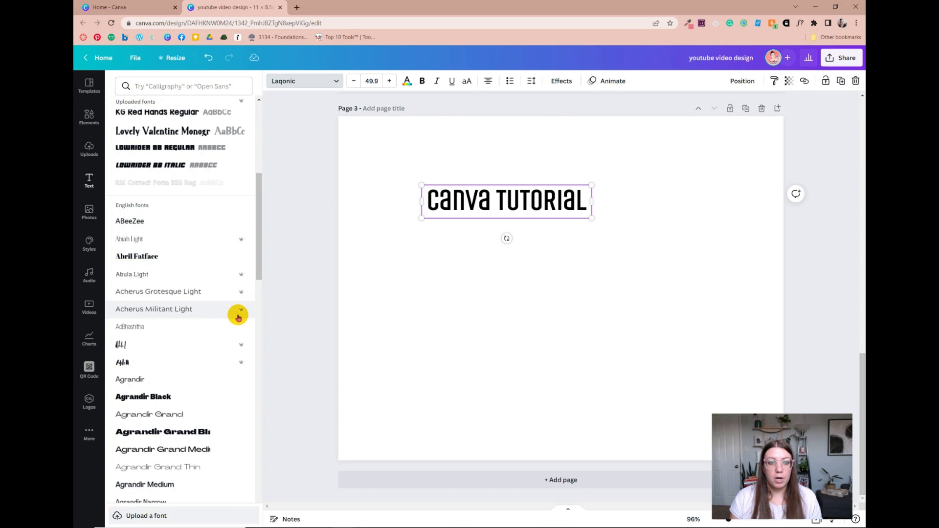
pyautogui.moveTo(255, 224); pyautogui.dragTo(256, 380)
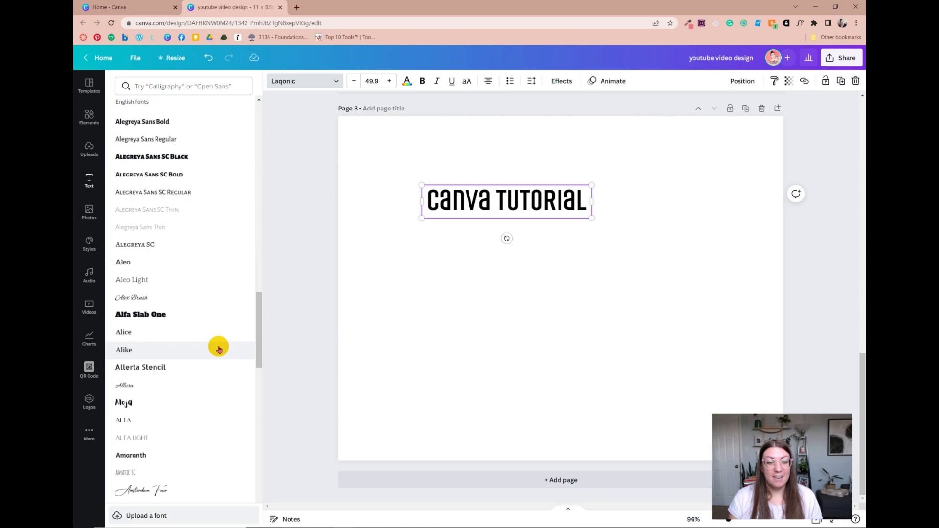
pyautogui.moveTo(257, 306); pyautogui.dragTo(260, 321)
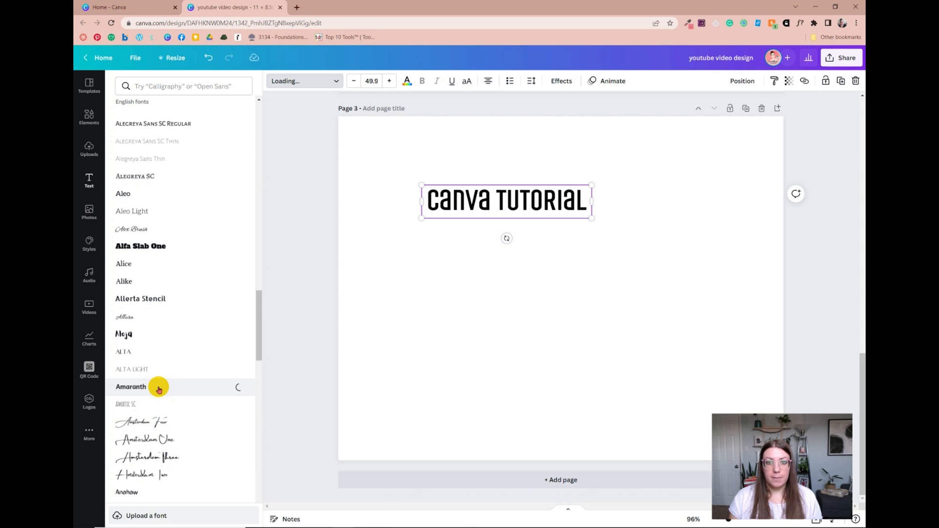
pyautogui.click(151, 403)
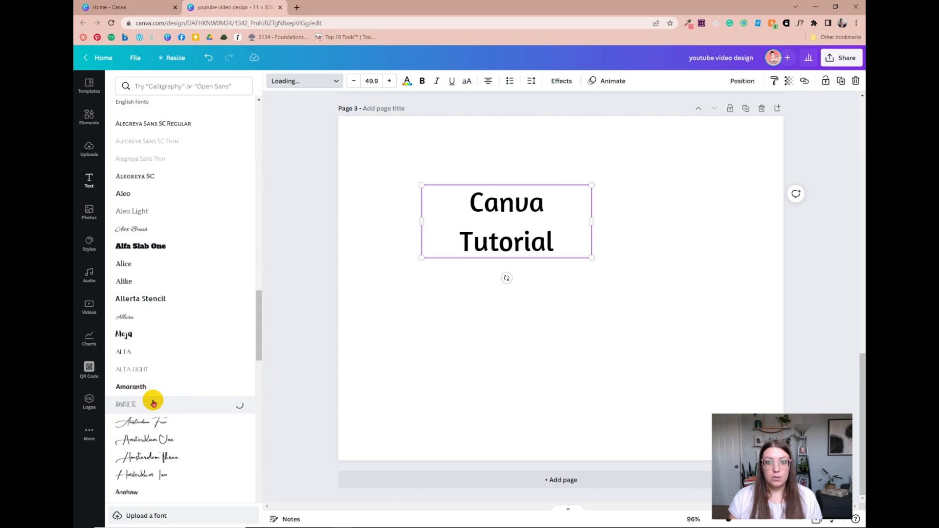
pyautogui.click(153, 423)
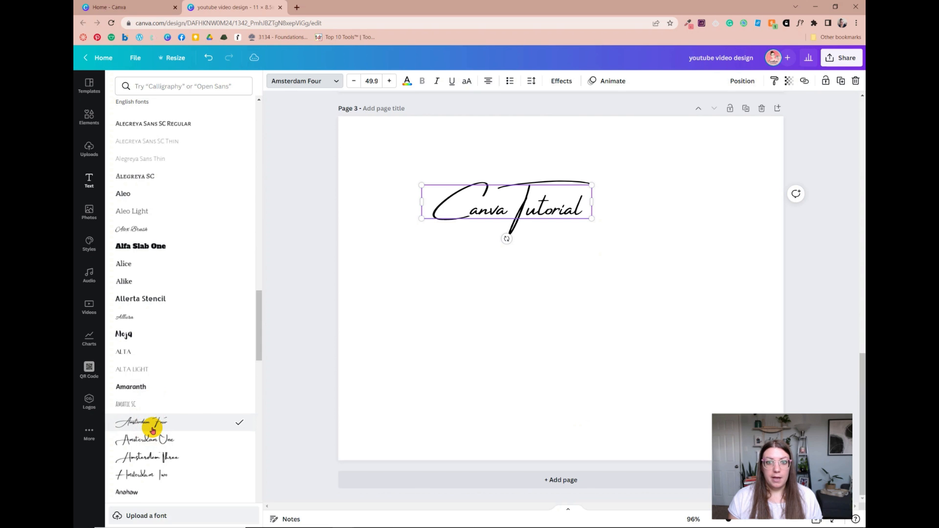
pyautogui.click(181, 449)
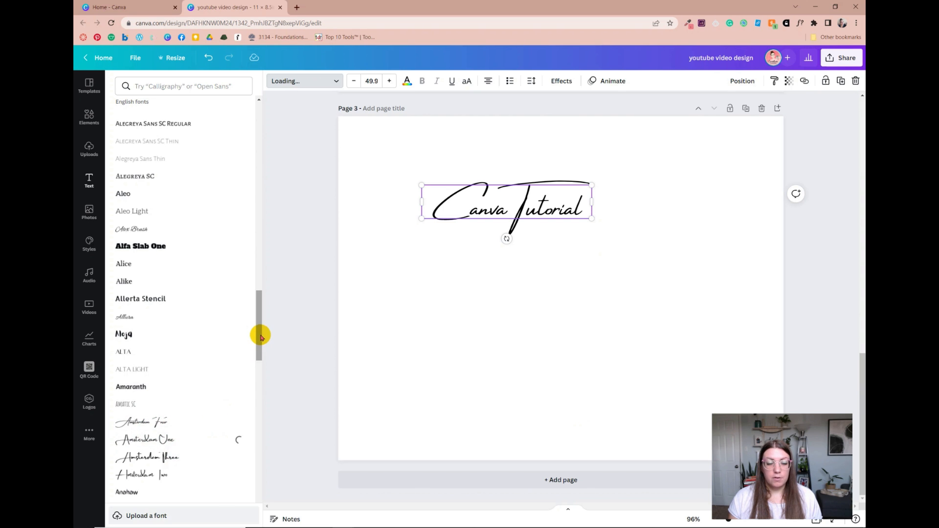
# Step: Search the fonts for "bold" and apply Muller Bold to the Canva Tutorial heading
pyautogui.moveTo(260, 338); pyautogui.dragTo(273, 159)
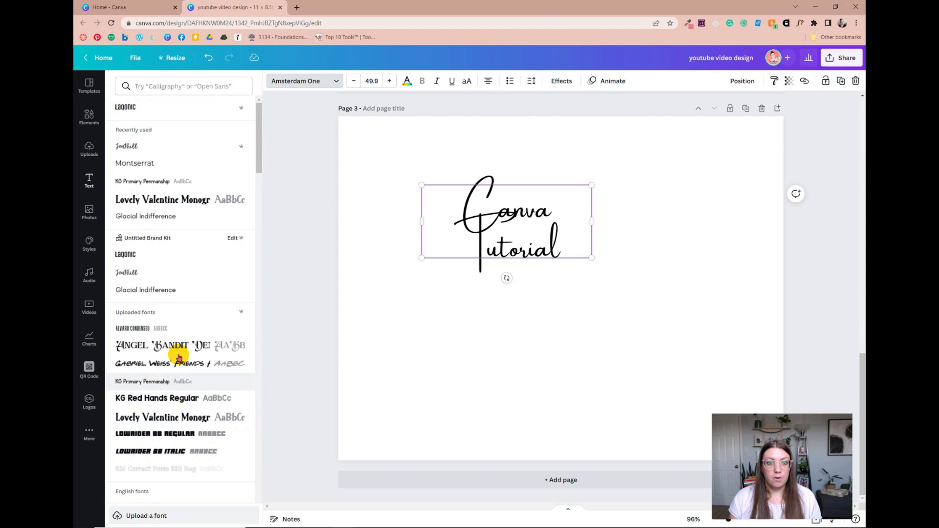
pyautogui.moveTo(257, 123)
pyautogui.mouseDown()
pyautogui.moveTo(262, 441)
pyautogui.moveTo(264, 120)
pyautogui.mouseUp()
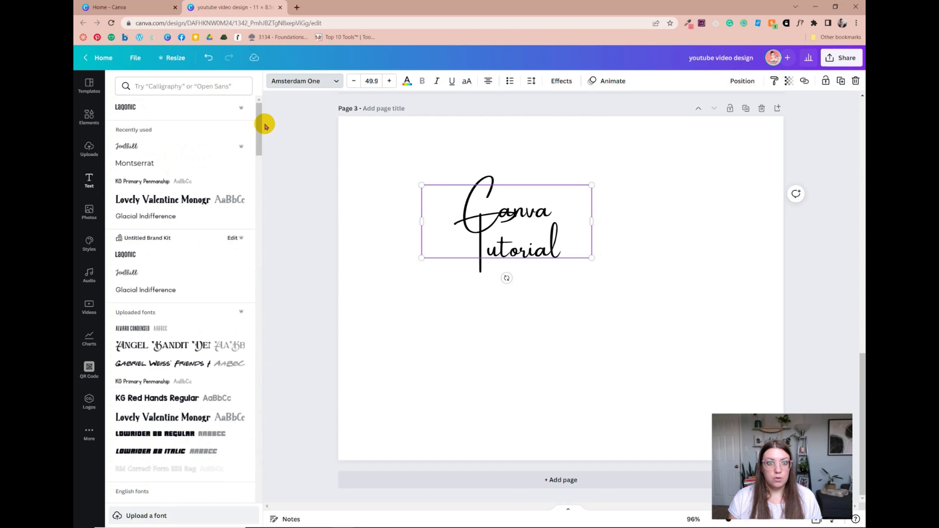
pyautogui.click(196, 87)
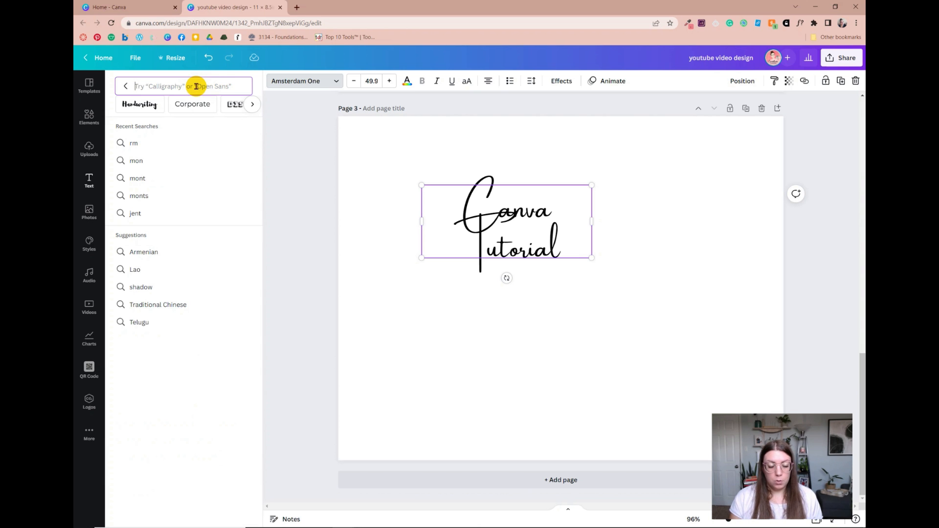
pyautogui.write('bold')
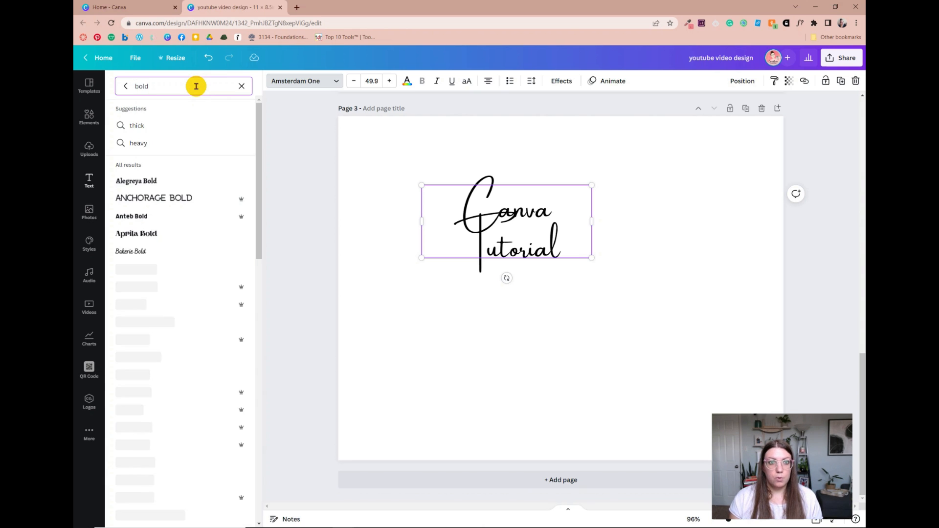
pyautogui.click(163, 423)
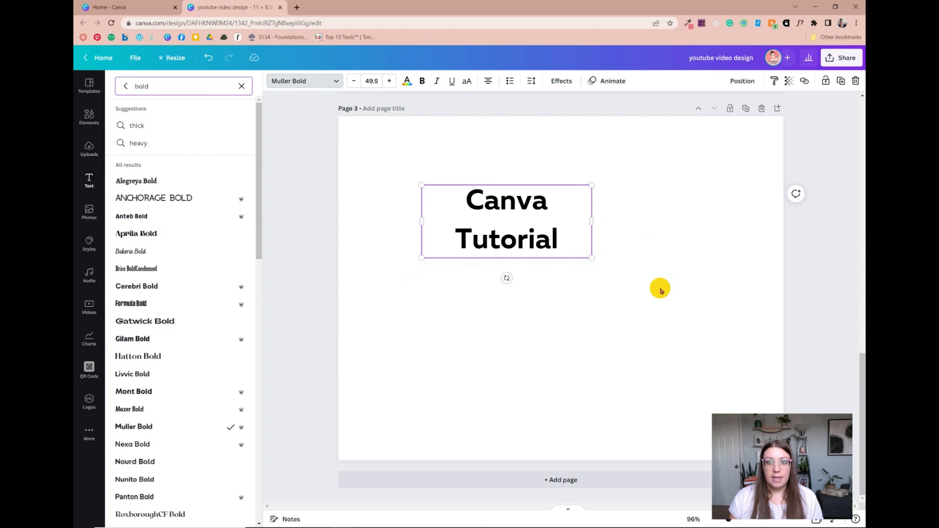
# Step: Enlarge the heading's text box so it is wider, and set the font size to 50
pyautogui.moveTo(688, 354); pyautogui.dragTo(636, 331)
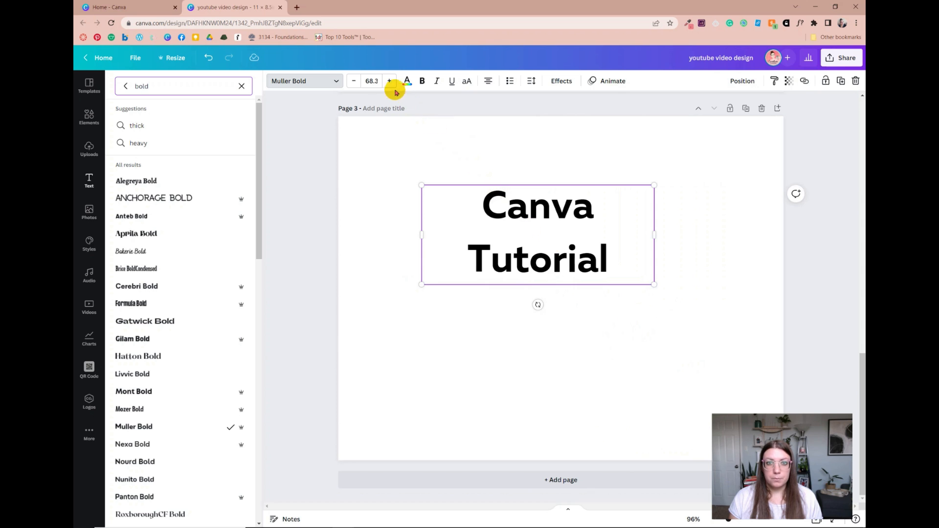
pyautogui.click(374, 81)
pyautogui.write('50')
pyautogui.press('Return')
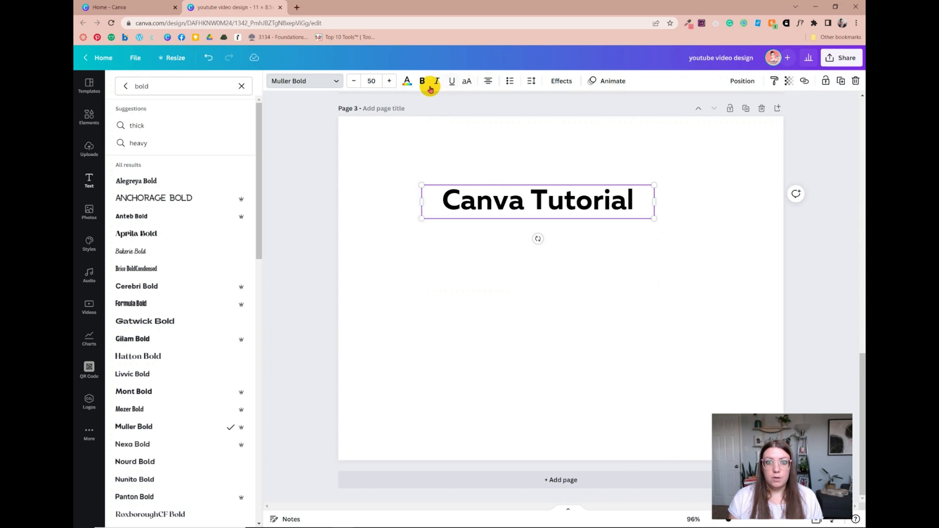
# Step: Color the Canva Tutorial heading coral red from the default colors and make it bold, italic and underlined
pyautogui.click(407, 81)
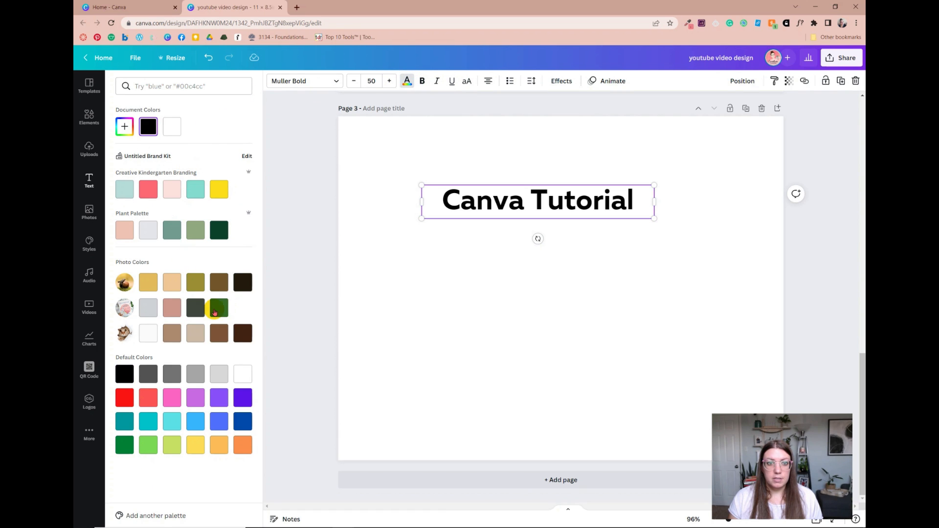
pyautogui.click(149, 397)
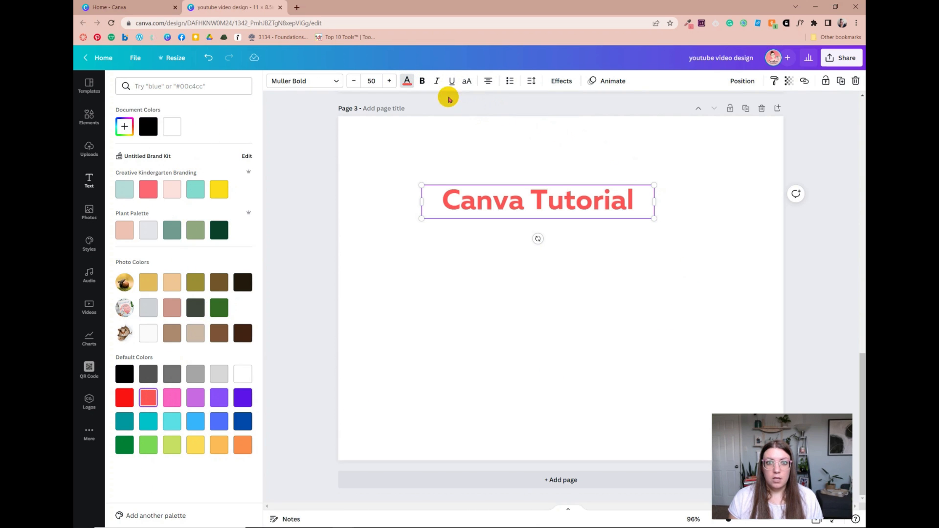
pyautogui.click(422, 81)
pyautogui.click(437, 81)
pyautogui.click(451, 81)
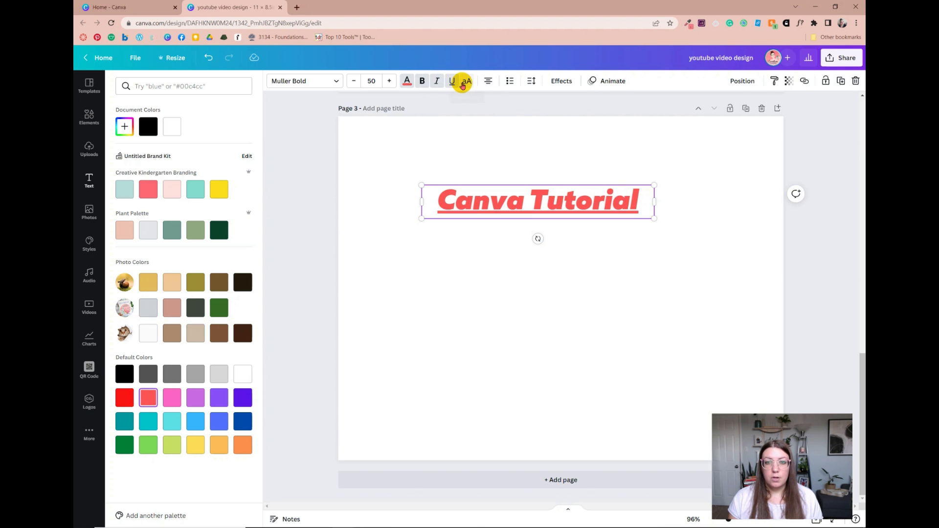
# Step: Try the Canva Tutorial heading in all uppercase and switch it back to mixed case
pyautogui.click(463, 83)
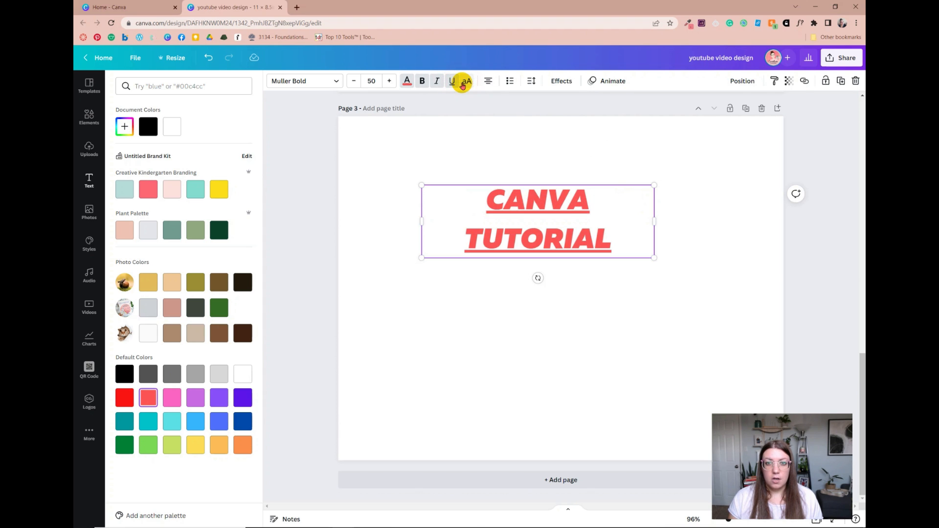
pyautogui.click(463, 84)
pyautogui.click(463, 84)
pyautogui.click(463, 84)
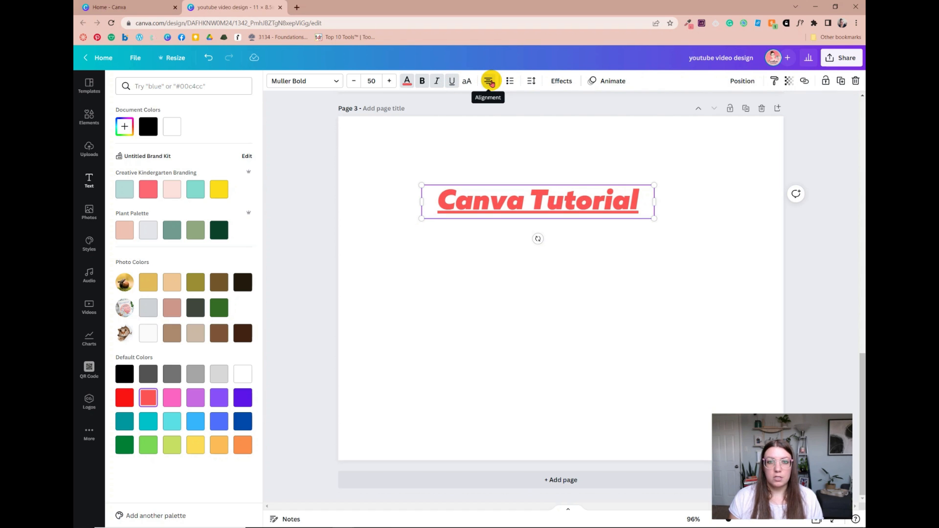
# Step: Cycle the heading's text alignment through left and right, back to centered
pyautogui.click(490, 86)
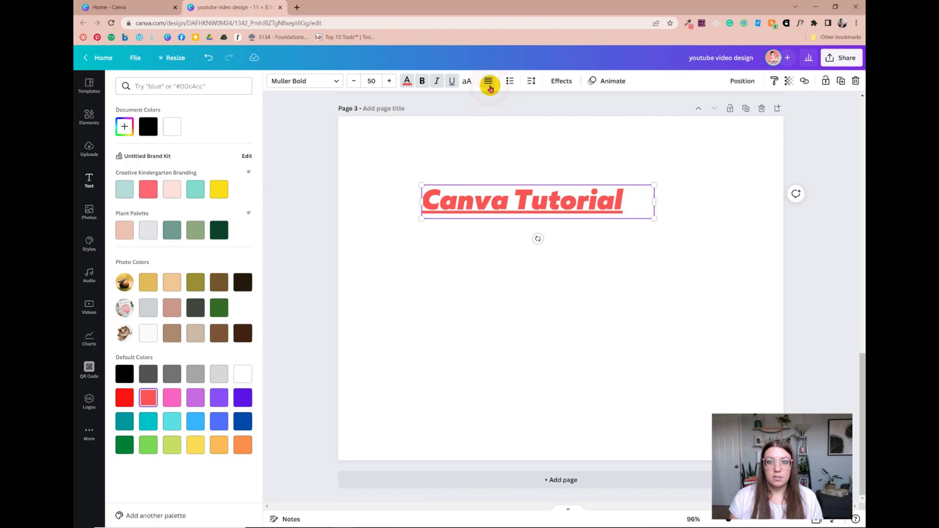
pyautogui.click(490, 86)
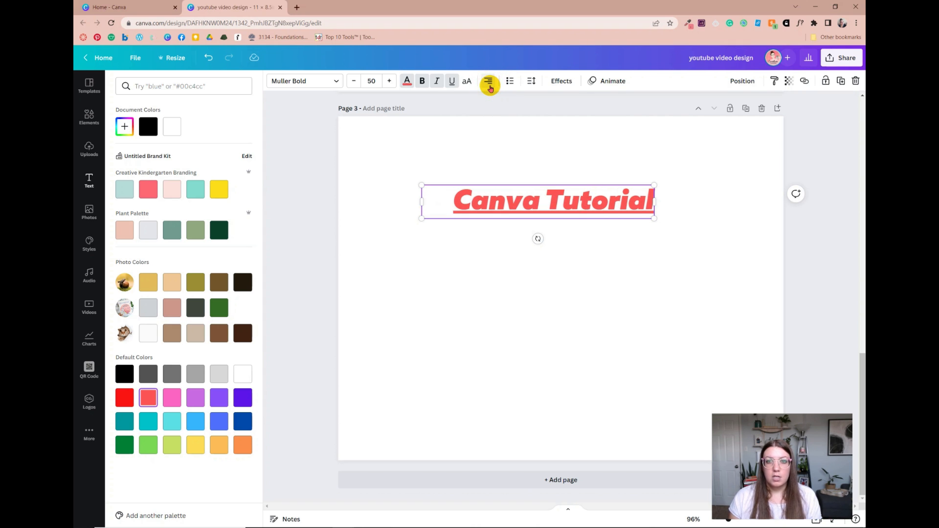
pyautogui.click(490, 86)
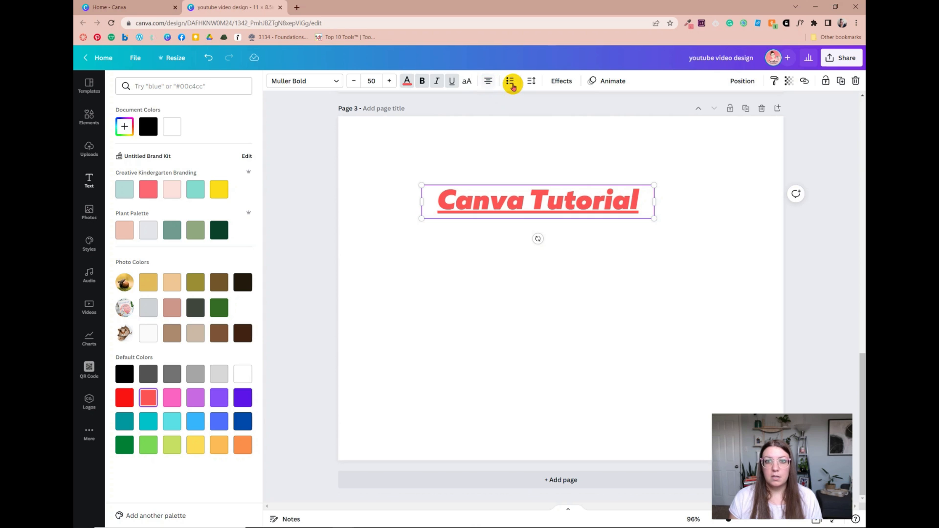
# Step: Try list formatting on the heading, including a numbered list, and turn it off again
pyautogui.click(512, 86)
pyautogui.click(512, 85)
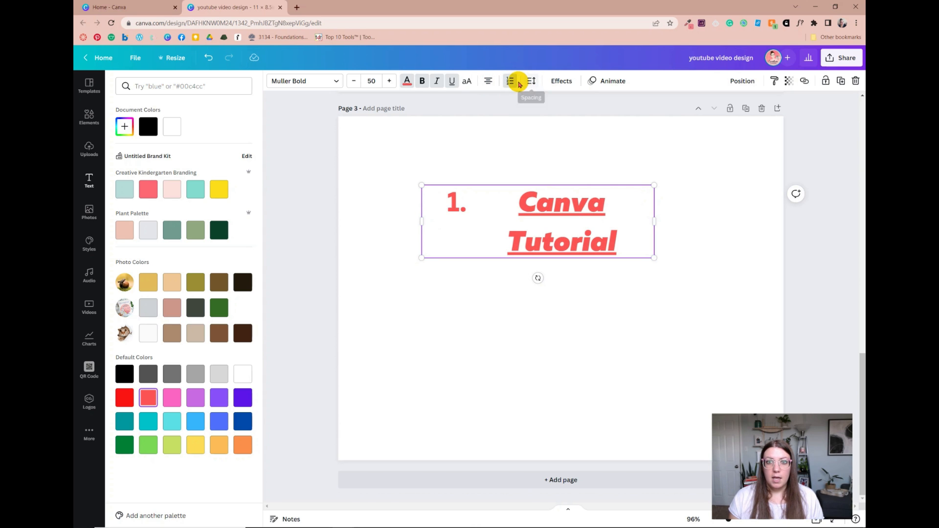
pyautogui.click(512, 83)
# Step: Move the heading slightly down and to the left, and narrow its text box so the words wrap onto two lines
pyautogui.click(529, 84)
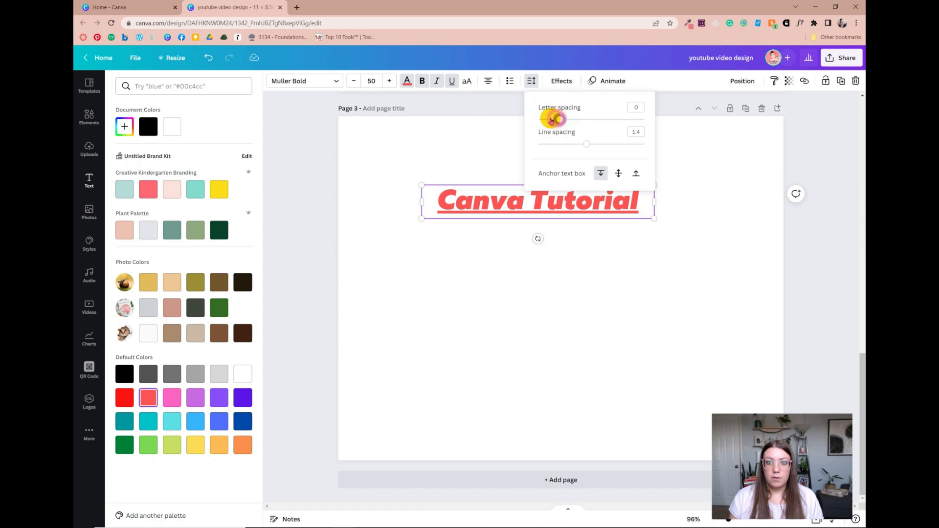
pyautogui.moveTo(559, 120)
pyautogui.mouseDown()
pyautogui.moveTo(527, 121)
pyautogui.moveTo(618, 119)
pyautogui.moveTo(560, 120)
pyautogui.mouseUp()
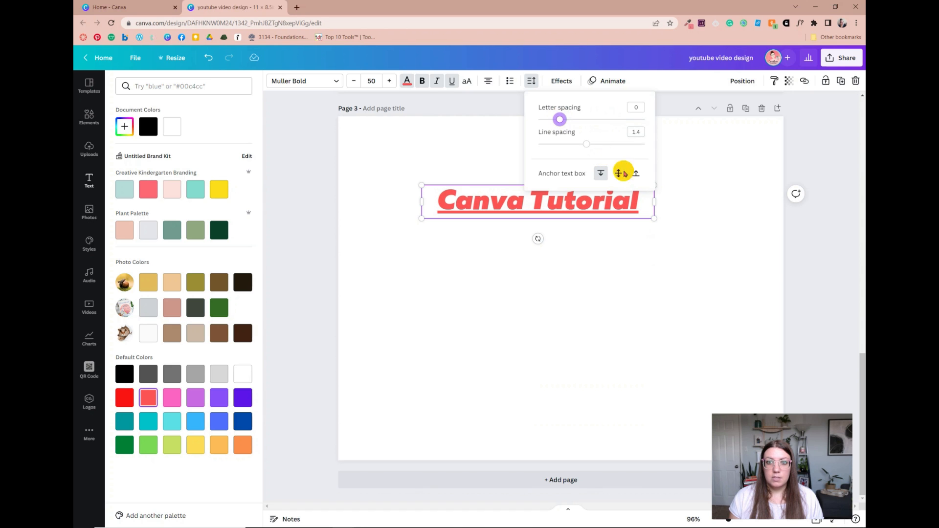
pyautogui.moveTo(652, 197); pyautogui.dragTo(650, 199)
pyautogui.moveTo(551, 189); pyautogui.dragTo(517, 217)
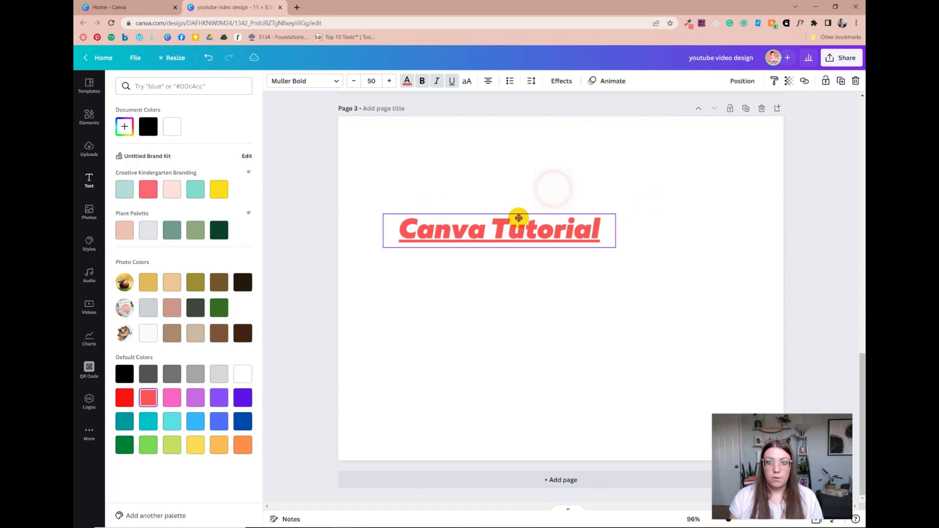
pyautogui.moveTo(615, 231); pyautogui.dragTo(566, 237)
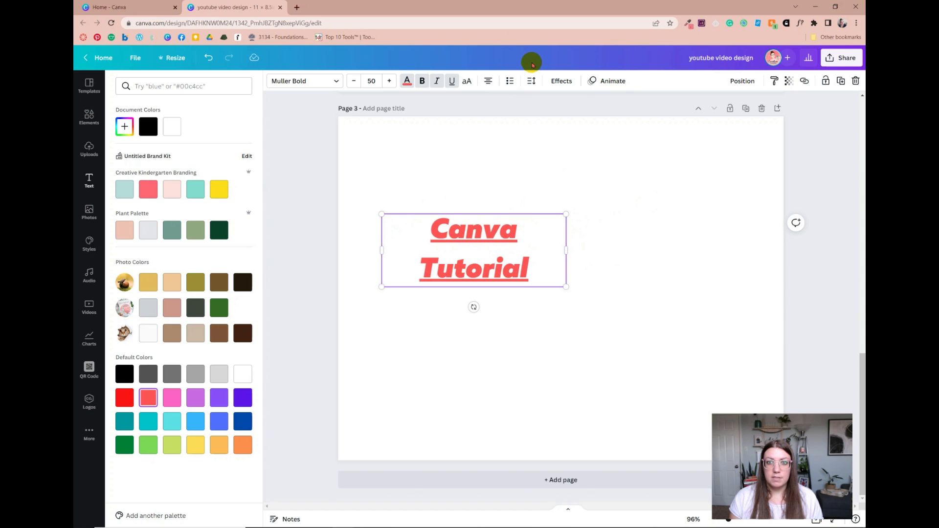
# Step: Set the line spacing of the two-line heading to 1
pyautogui.click(532, 81)
pyautogui.moveTo(583, 149)
pyautogui.mouseDown()
pyautogui.moveTo(530, 147)
pyautogui.moveTo(655, 151)
pyautogui.moveTo(589, 149)
pyautogui.moveTo(573, 167)
pyautogui.moveTo(589, 164)
pyautogui.mouseUp()
pyautogui.click(635, 134)
pyautogui.write('1')
pyautogui.press('Return')
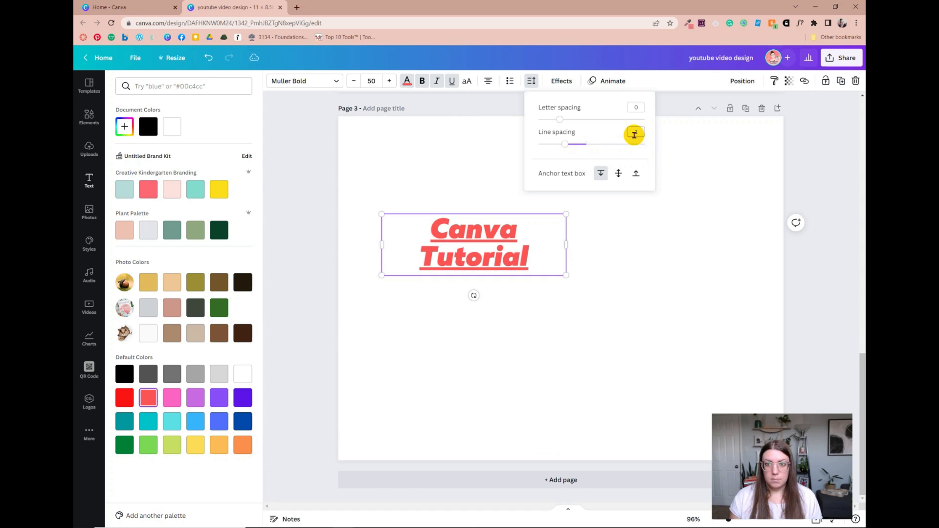
# Step: Apply the Curve shape effect to the heading with a curve of 34, and remove its underline
pyautogui.click(562, 81)
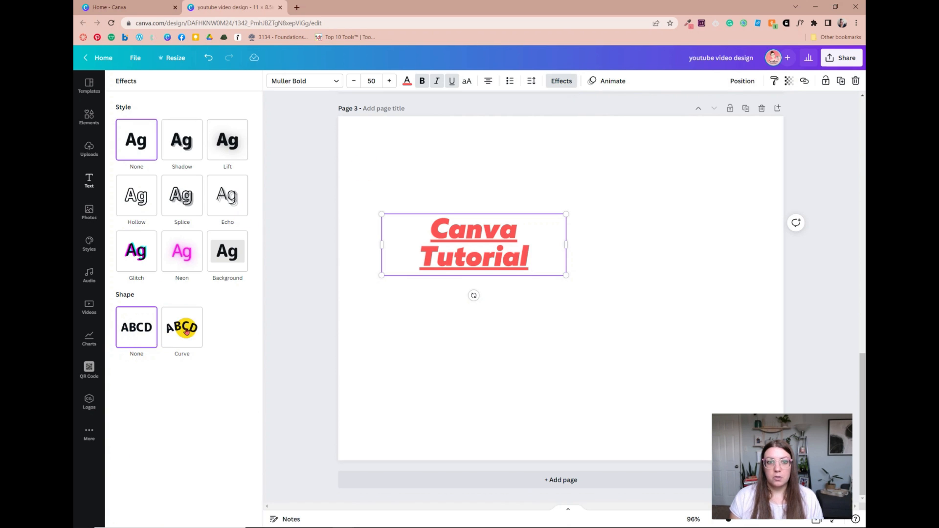
pyautogui.click(185, 330)
pyautogui.moveTo(239, 381); pyautogui.dragTo(204, 384)
pyautogui.click(450, 81)
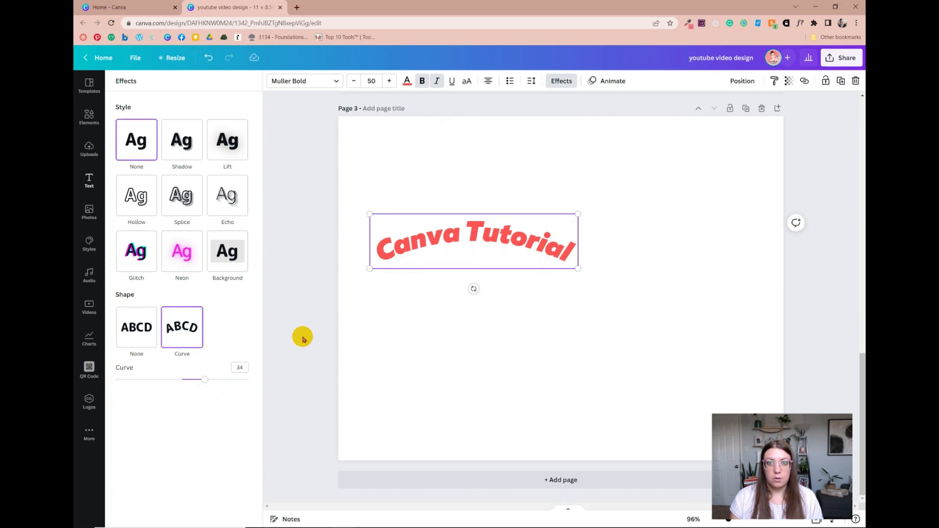
# Step: Apply the Background text effect to the curved heading and move it to the upper center of page 3
pyautogui.click(182, 251)
pyautogui.click(182, 197)
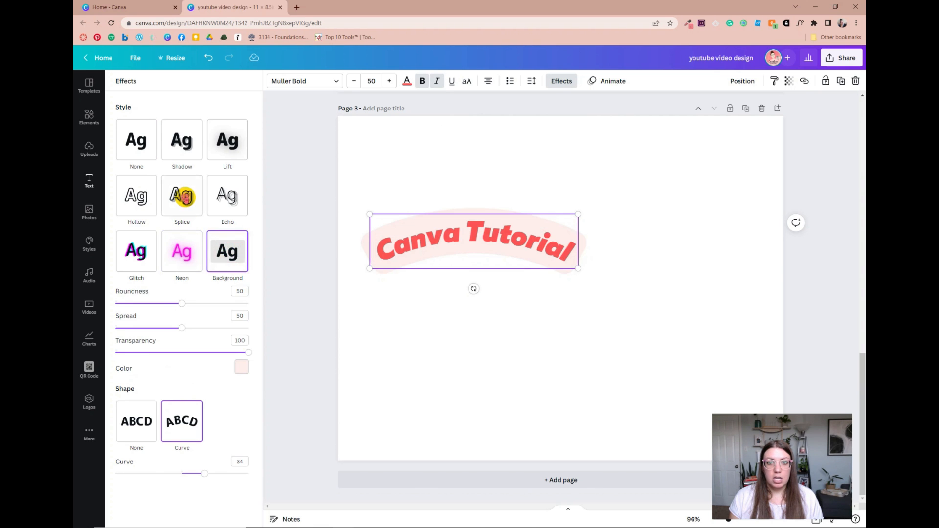
pyautogui.click(226, 201)
pyautogui.click(243, 308)
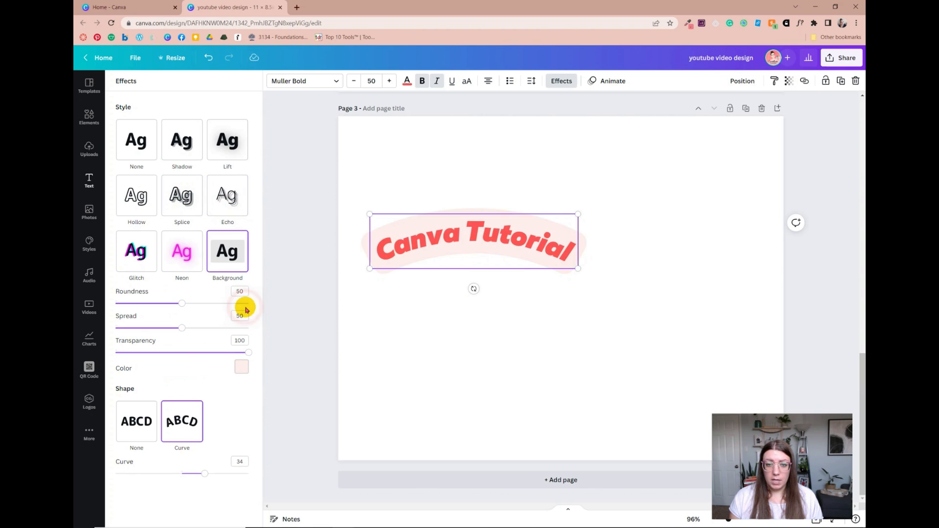
pyautogui.moveTo(509, 209); pyautogui.dragTo(542, 182)
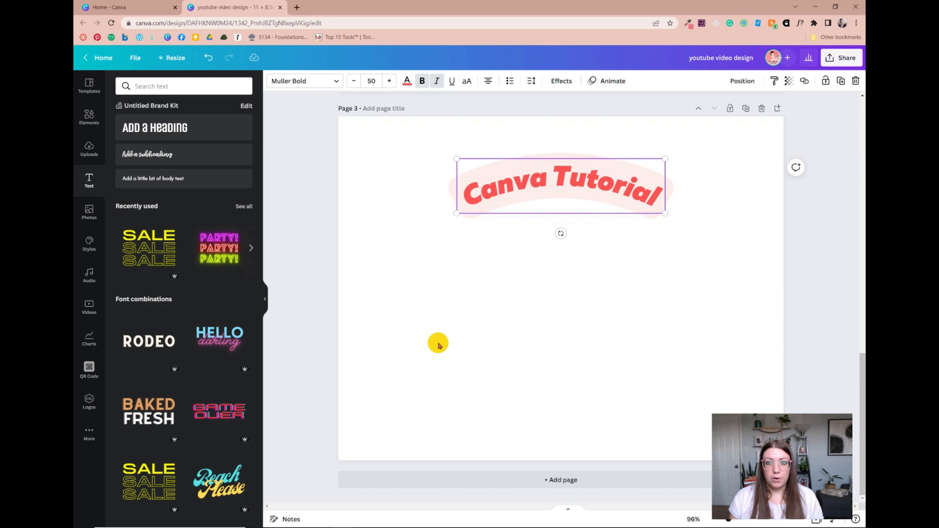
# Step: Try aligning the heading to the page's middle, bottom-right corner and top-left corner with the position options
pyautogui.click(732, 82)
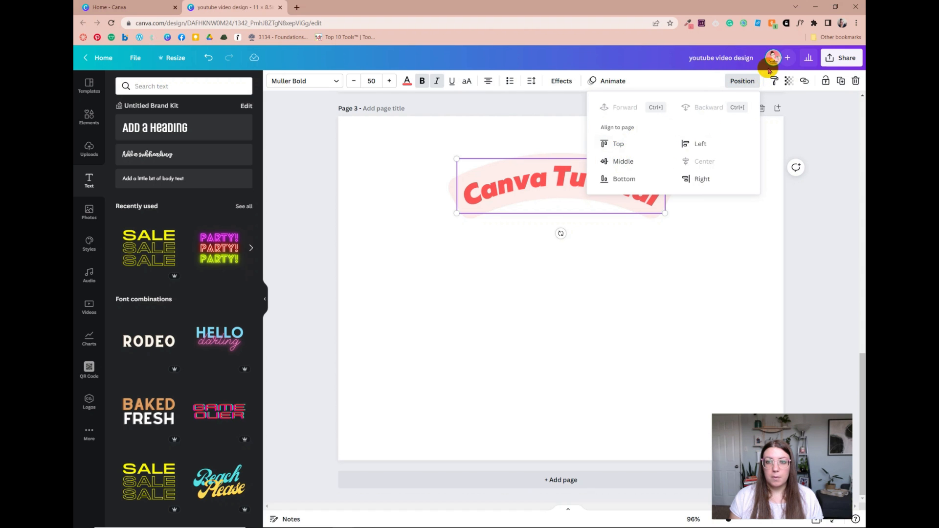
pyautogui.click(614, 166)
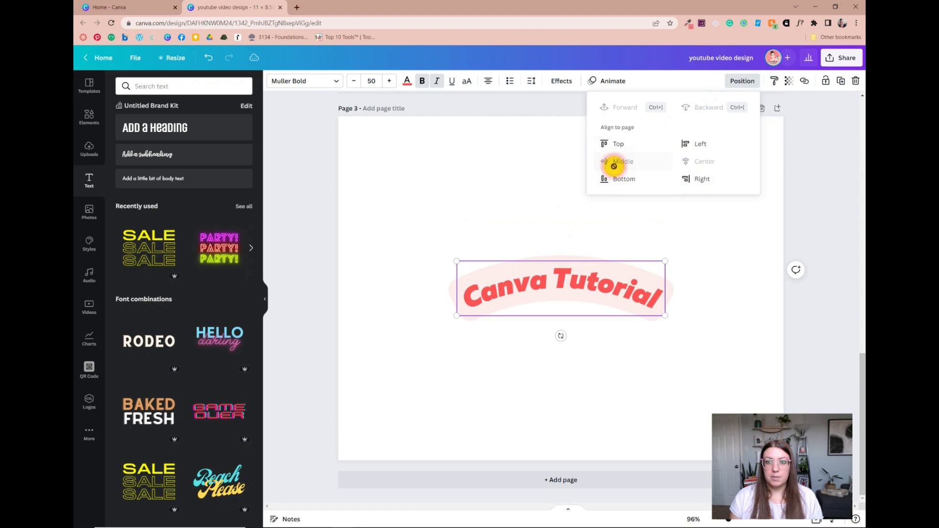
pyautogui.click(705, 179)
pyautogui.click(636, 178)
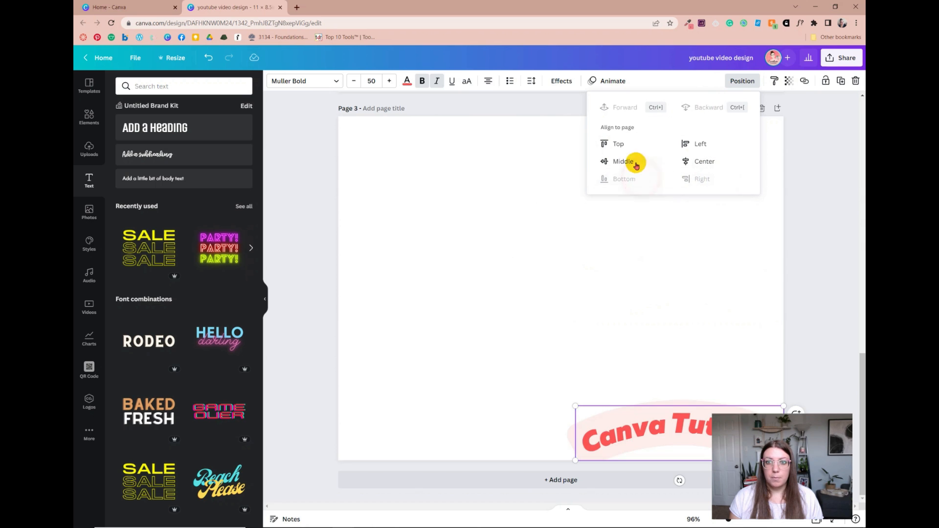
pyautogui.click(618, 143)
pyautogui.click(693, 144)
# Step: Align the heading to the middle and center of page 3, and move it straight up near the page's top edge
pyautogui.click(642, 162)
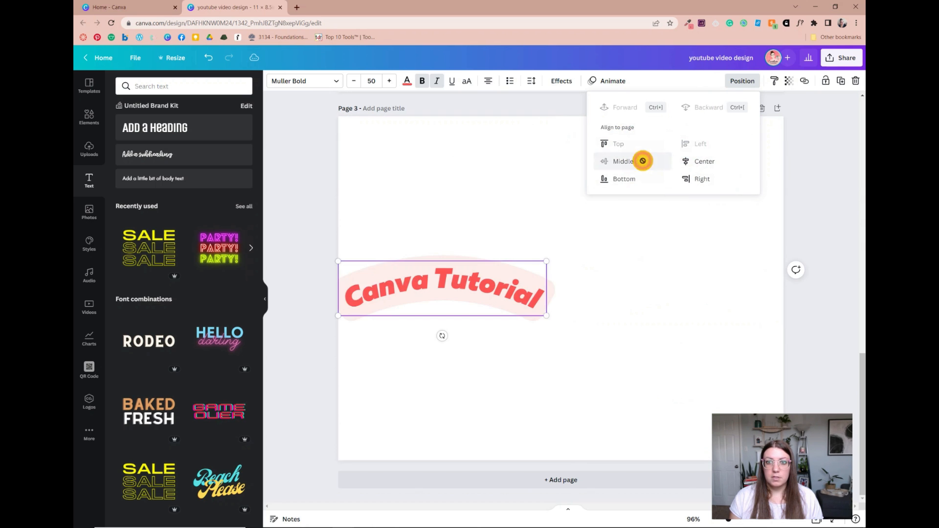
pyautogui.click(694, 161)
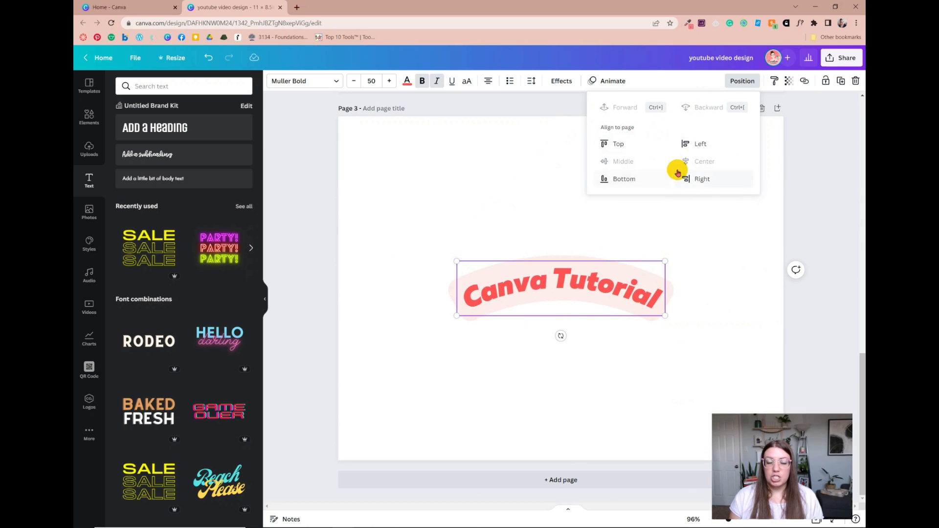
pyautogui.click(450, 176)
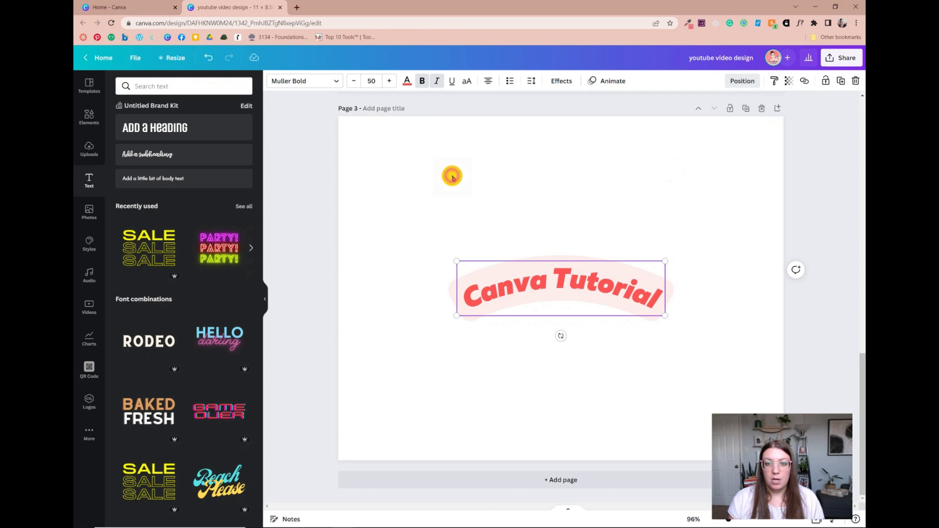
pyautogui.moveTo(630, 293); pyautogui.dragTo(633, 191)
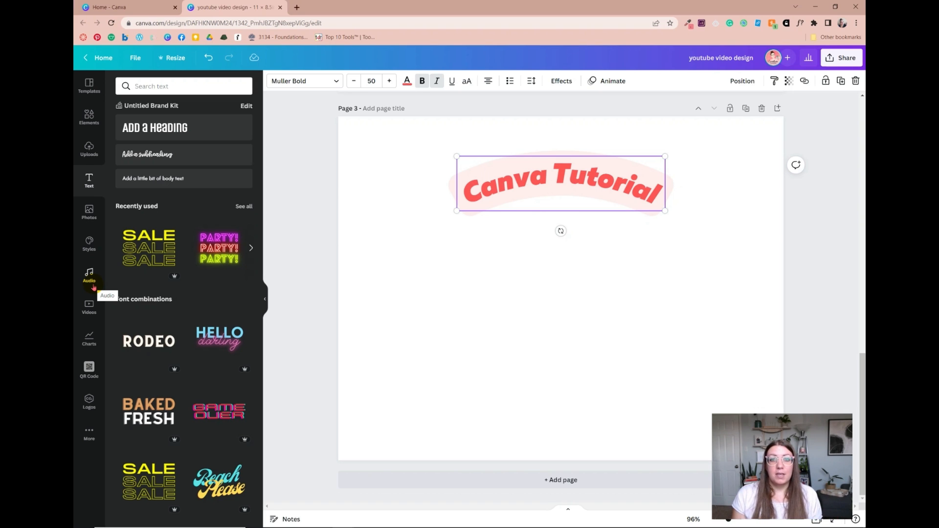
# Step: Go to page 1, bring up the design's download settings and choose PDF Print as the file type
pyautogui.moveTo(860, 353); pyautogui.dragTo(861, 94)
pyautogui.click(348, 130)
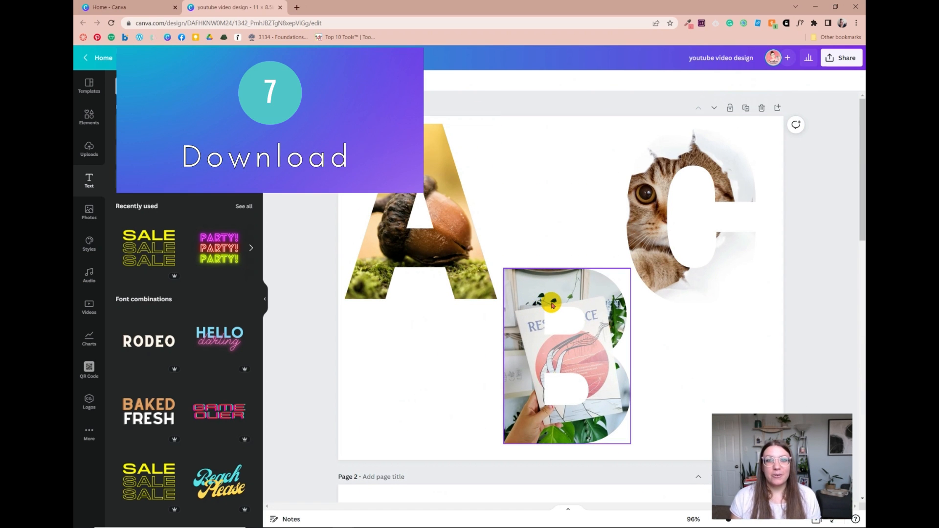
pyautogui.click(832, 63)
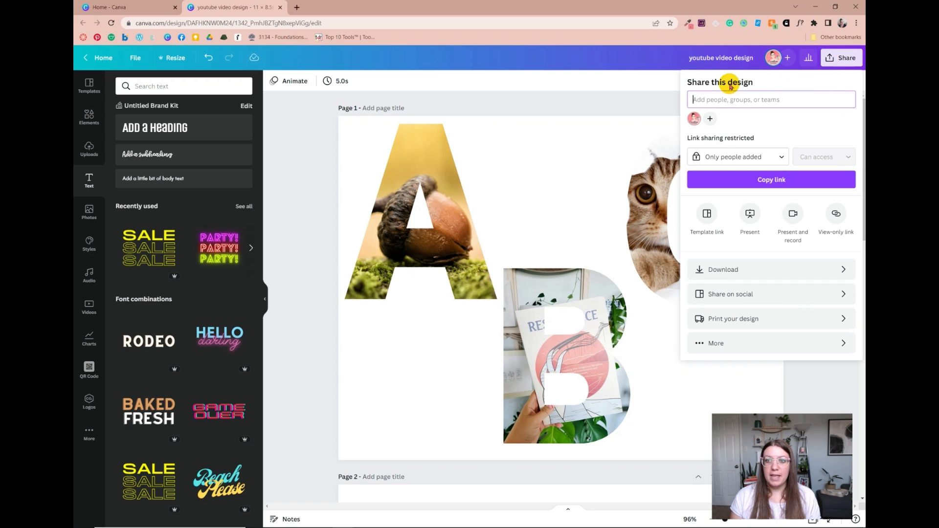
pyautogui.click(711, 273)
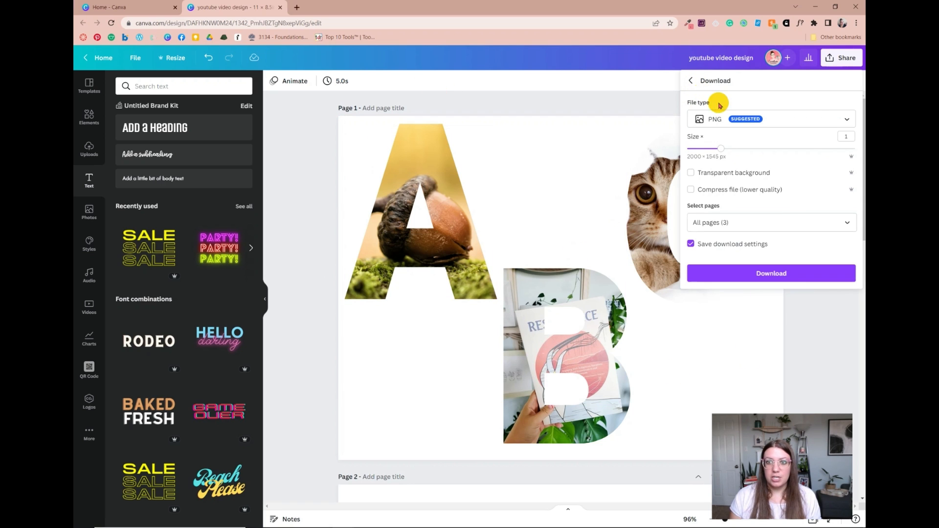
pyautogui.click(720, 118)
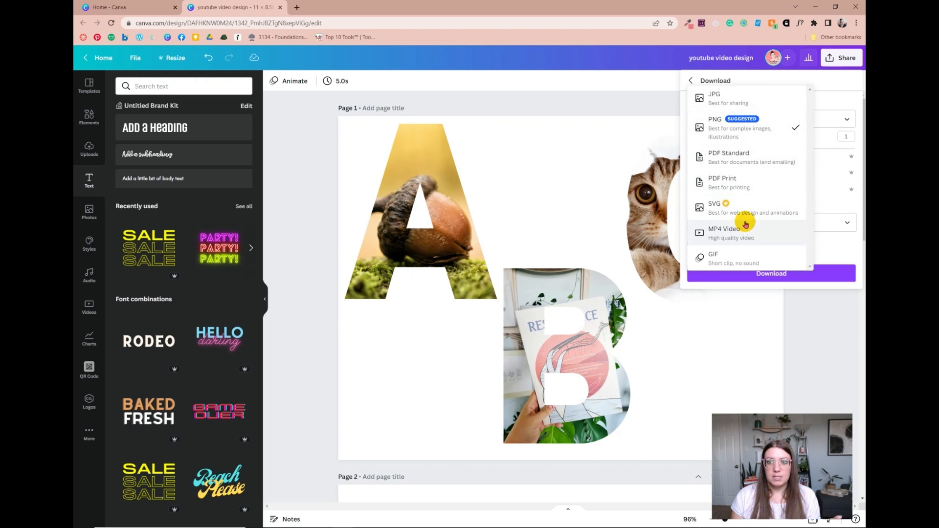
pyautogui.click(728, 185)
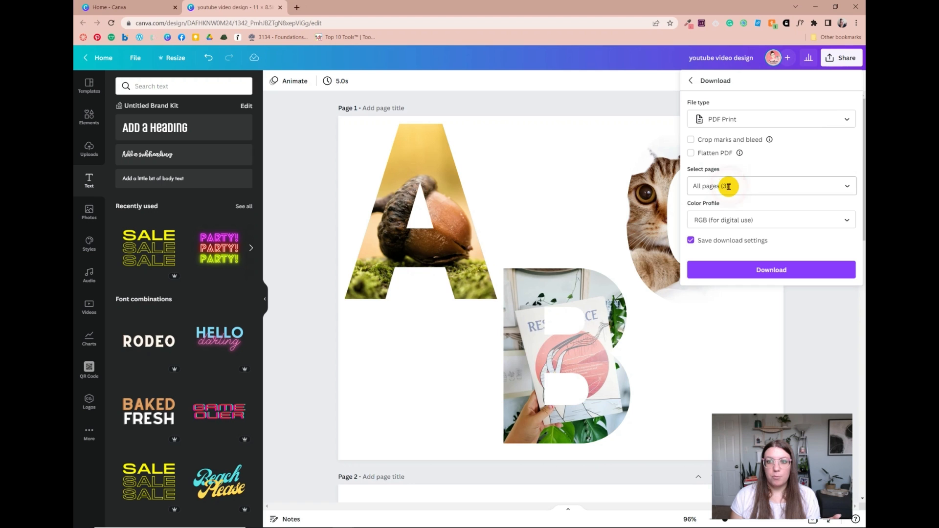
pyautogui.click(739, 119)
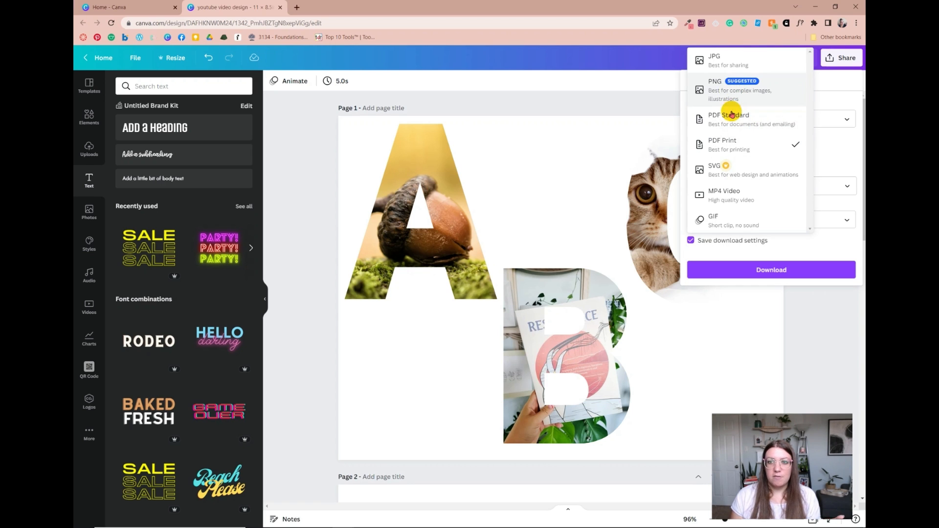
pyautogui.click(729, 143)
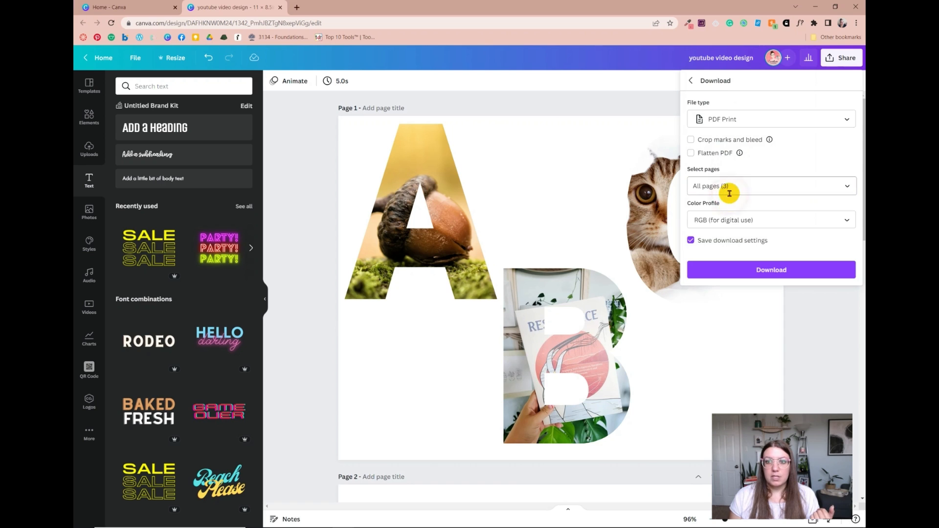
# Step: Limit the pages included in the download to Page 1 only
pyautogui.click(730, 196)
pyautogui.click(737, 221)
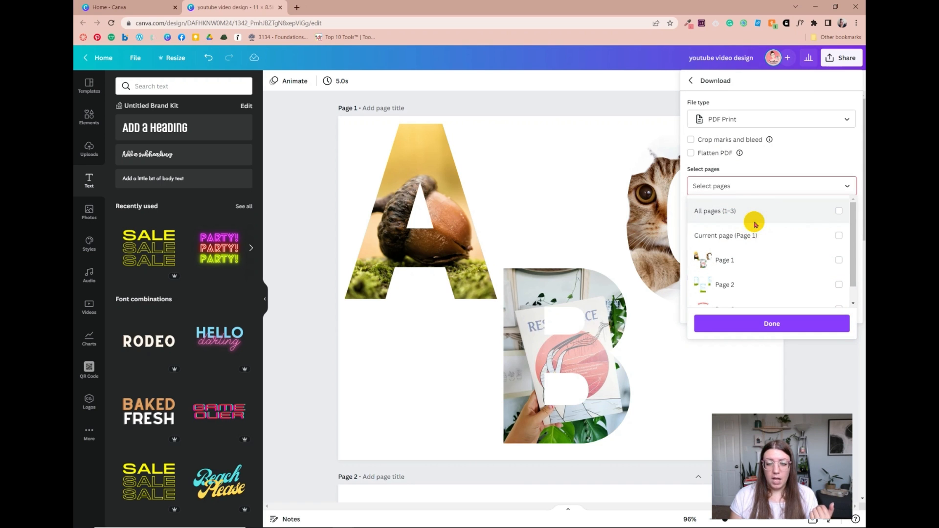
pyautogui.click(753, 217)
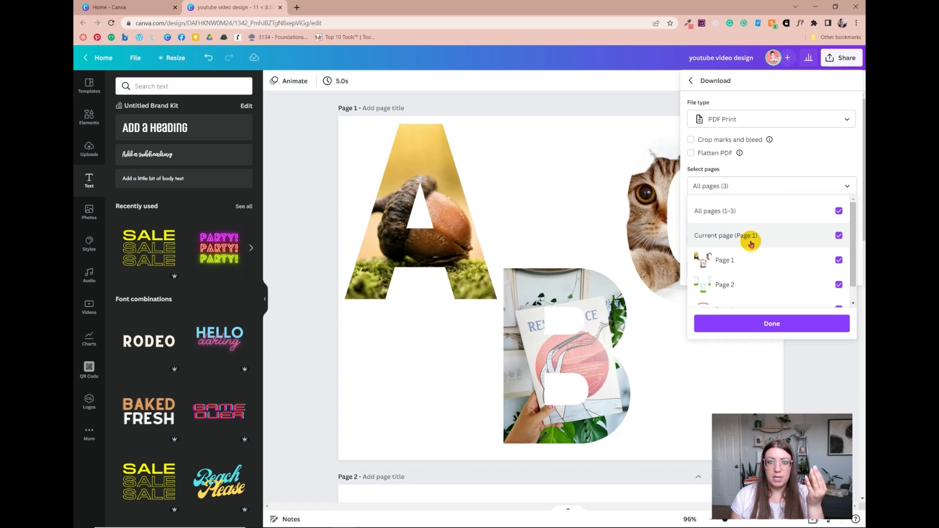
pyautogui.click(750, 214)
pyautogui.click(746, 261)
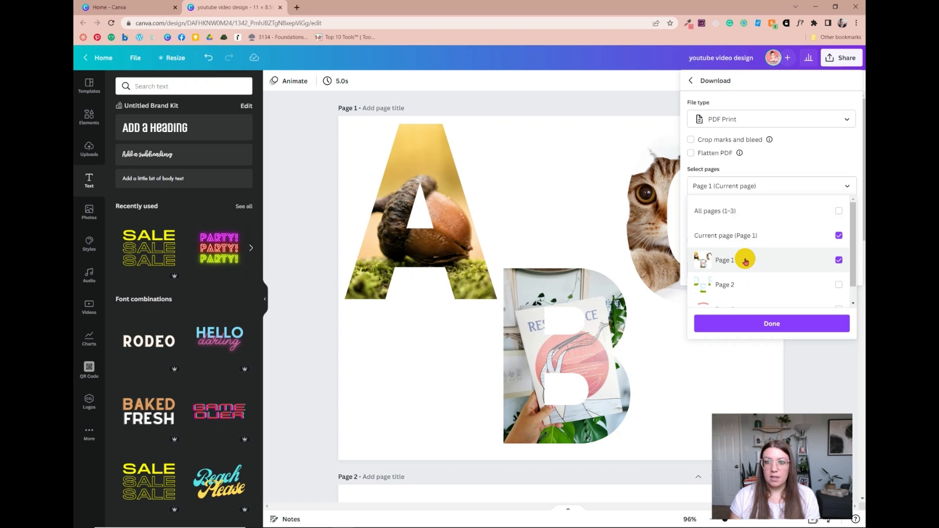
pyautogui.click(767, 328)
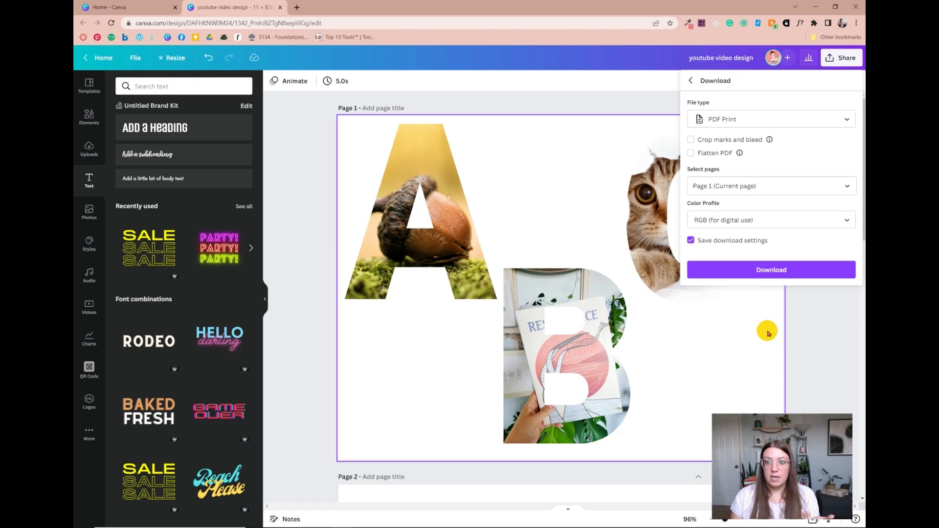
# Step: Download page 1 as a print PDF, and view the file in Adobe Acrobat Reader before closing it
pyautogui.click(752, 276)
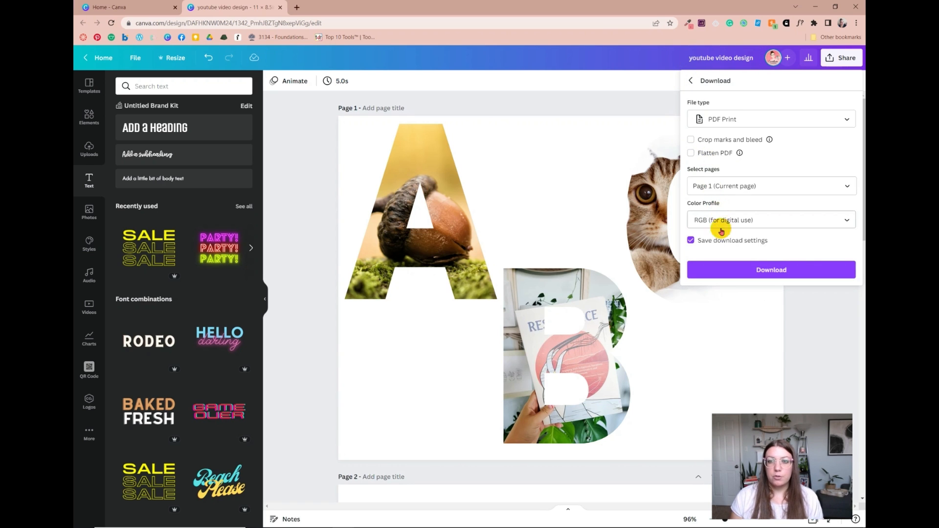
pyautogui.click(730, 274)
pyautogui.click(730, 276)
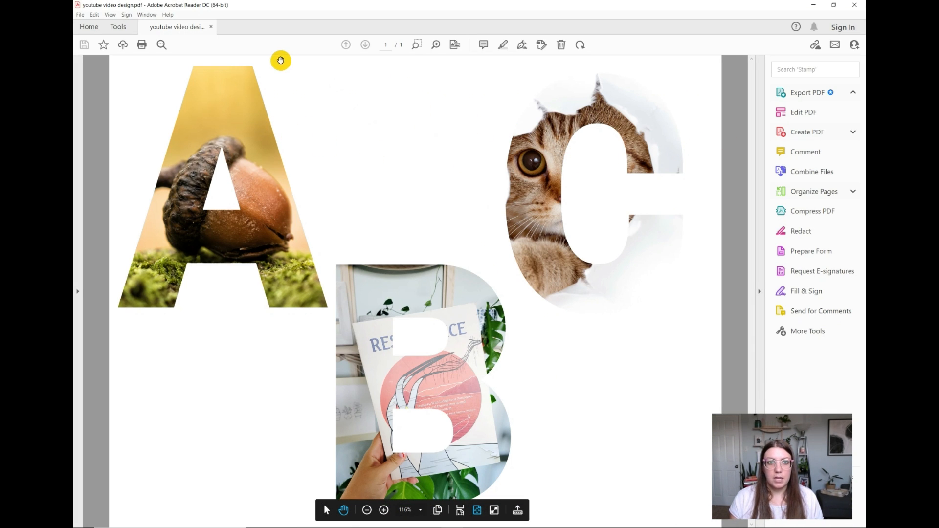
pyautogui.click(857, 4)
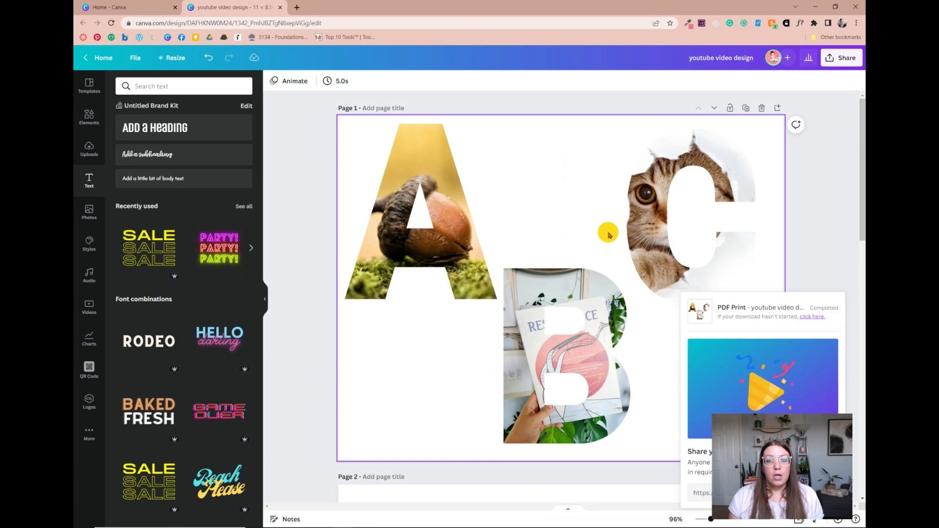